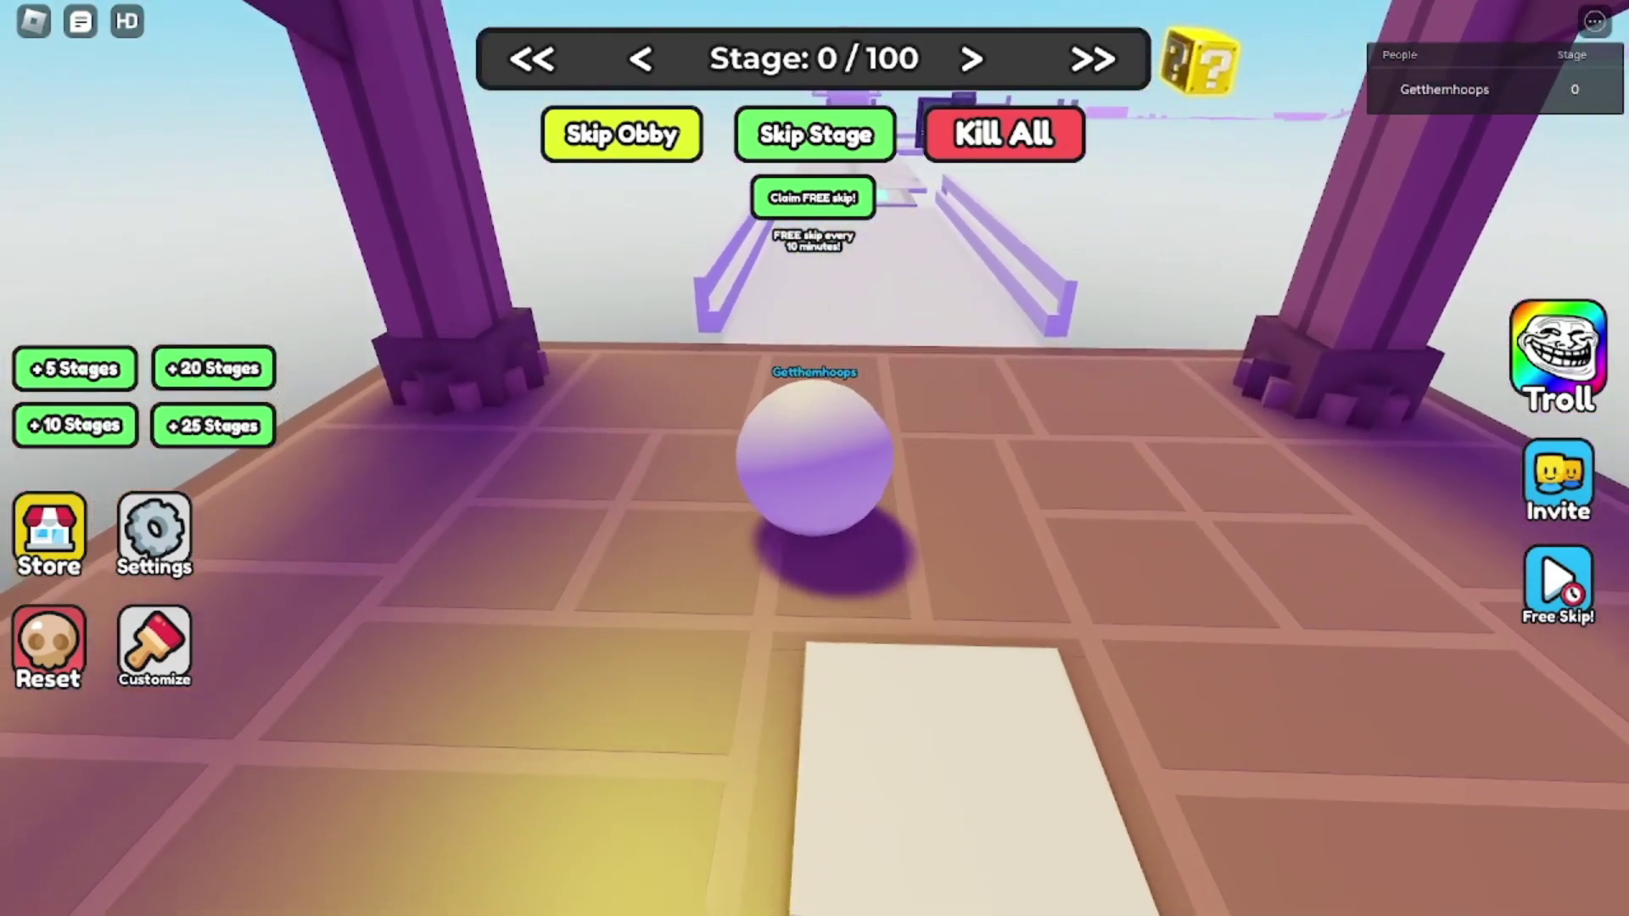
- Roll the ball across the railed bridge onto the Stage 1 checkpoint, then past the grid pad
key(w)
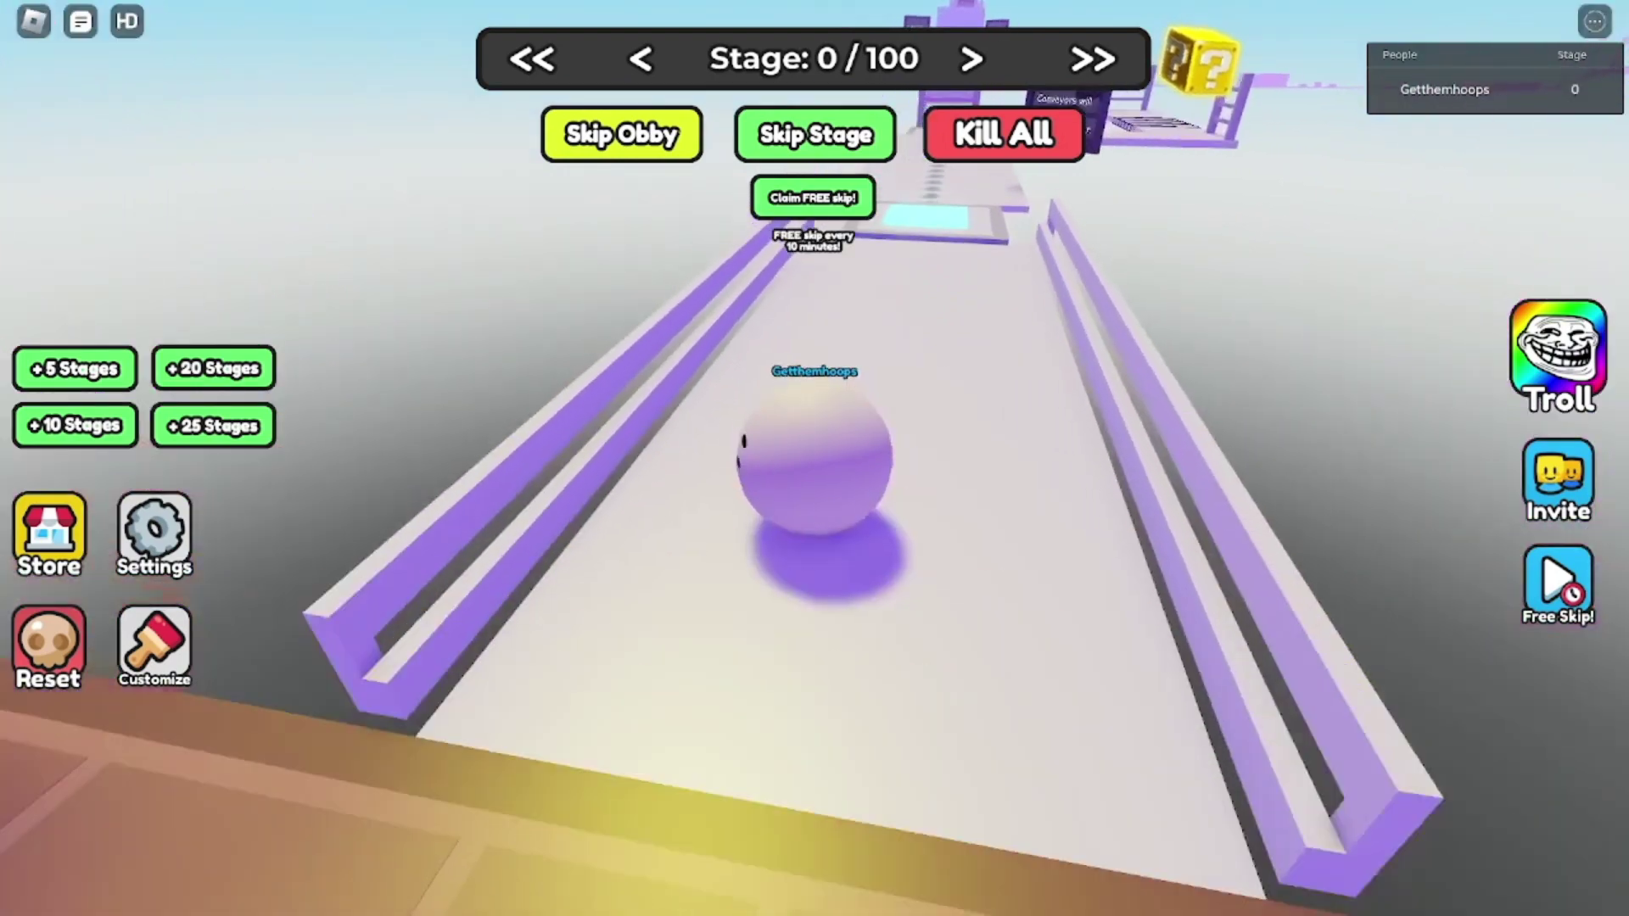
key(w)
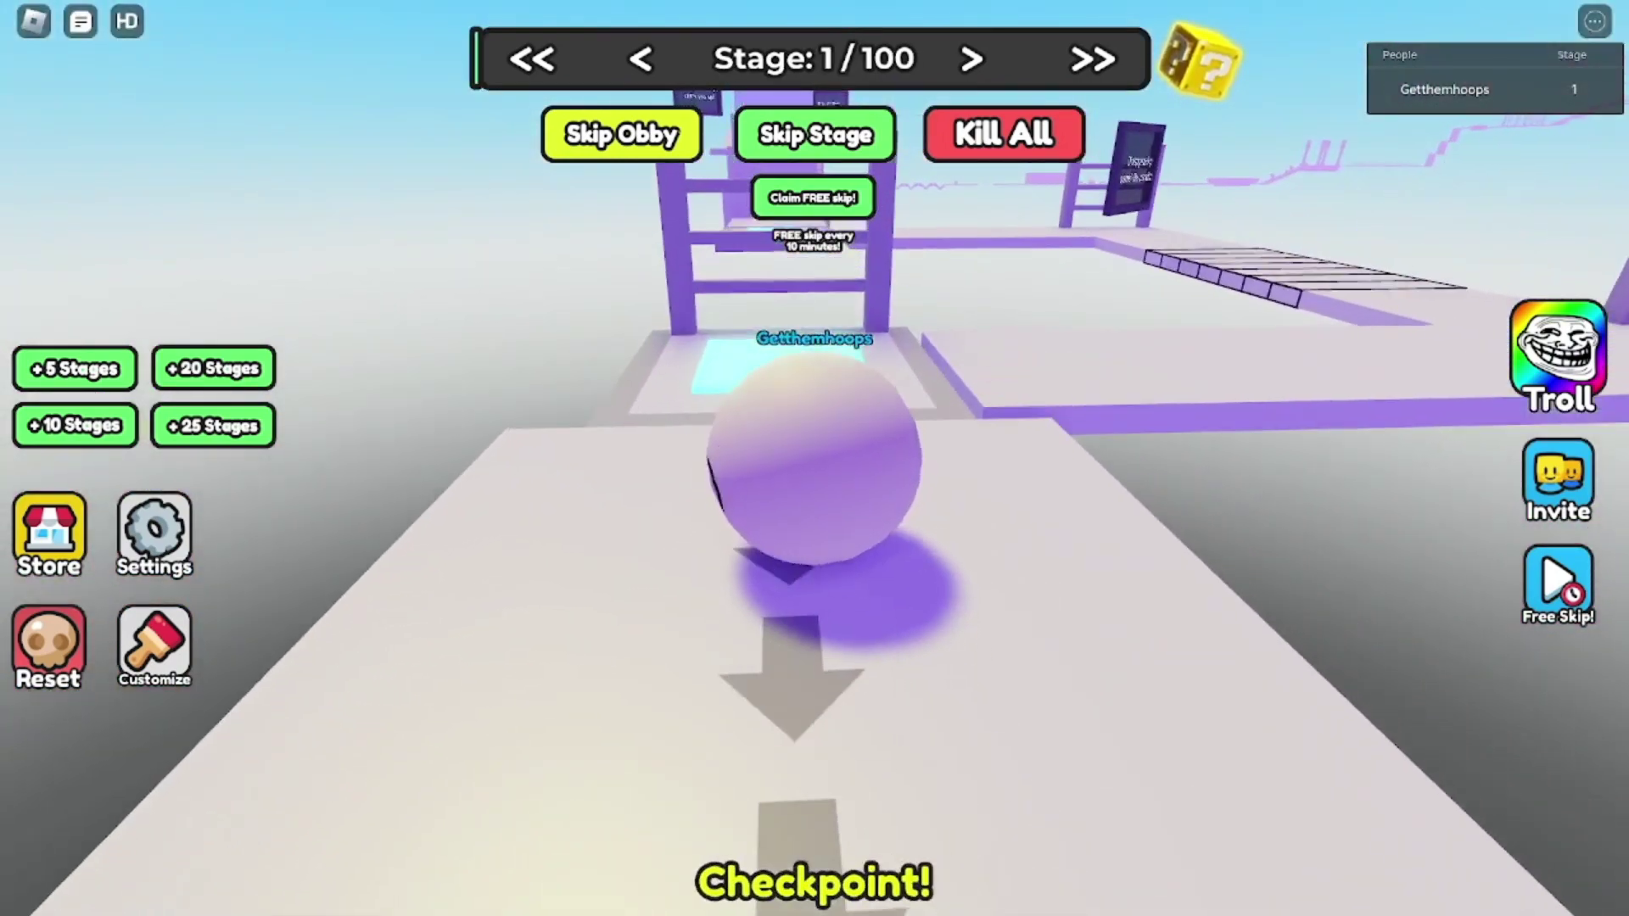
key(Left)
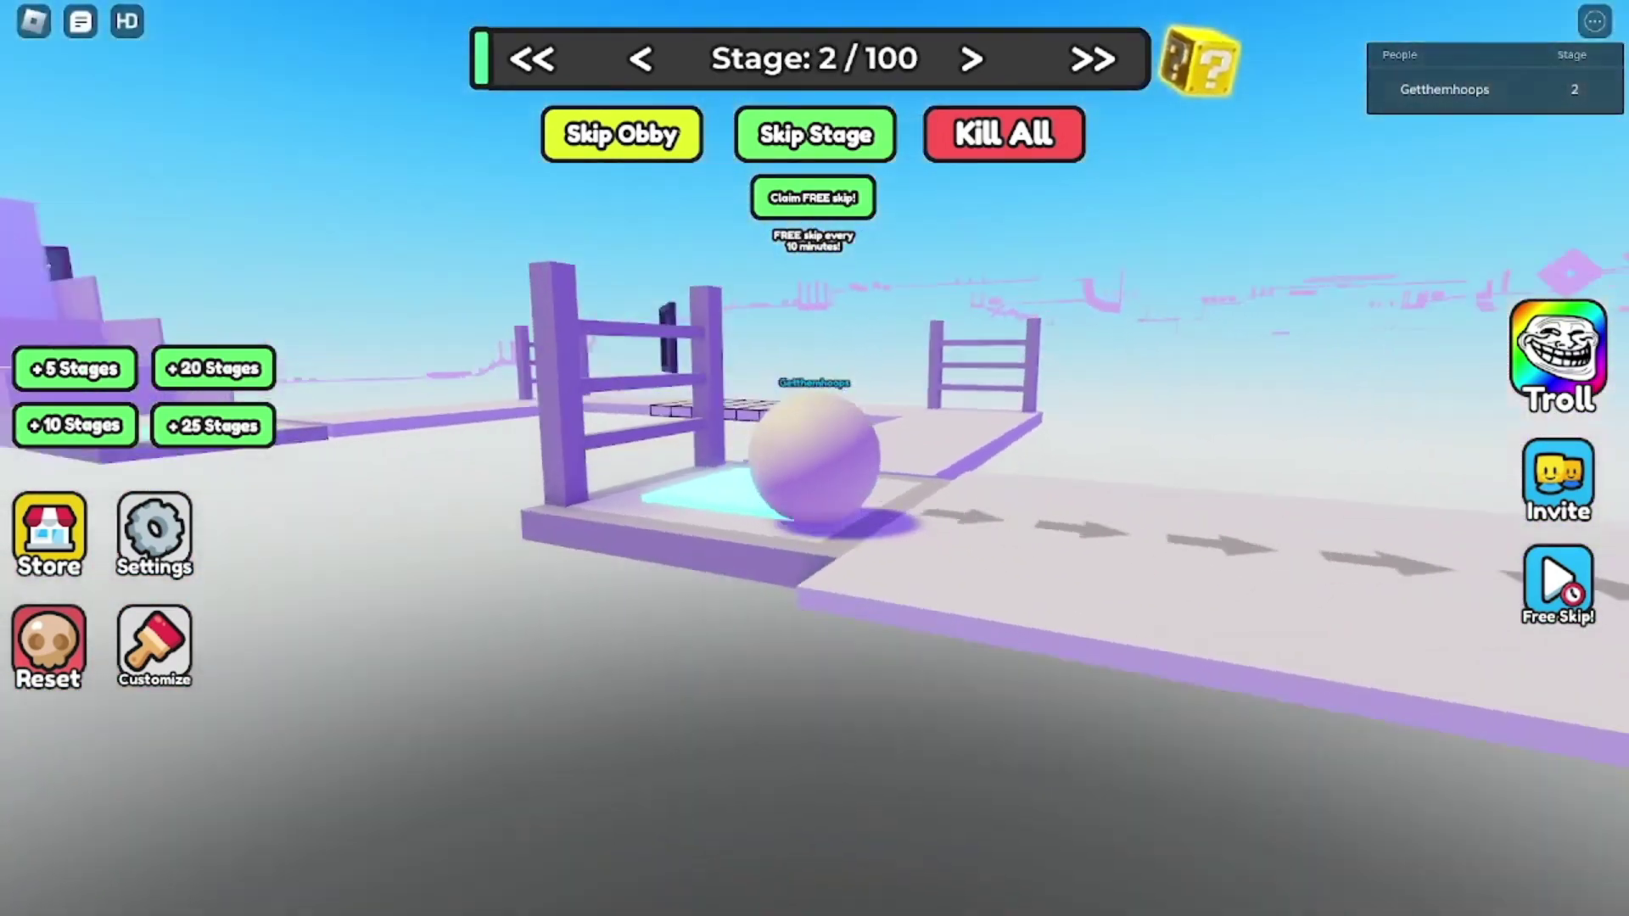
key(w)
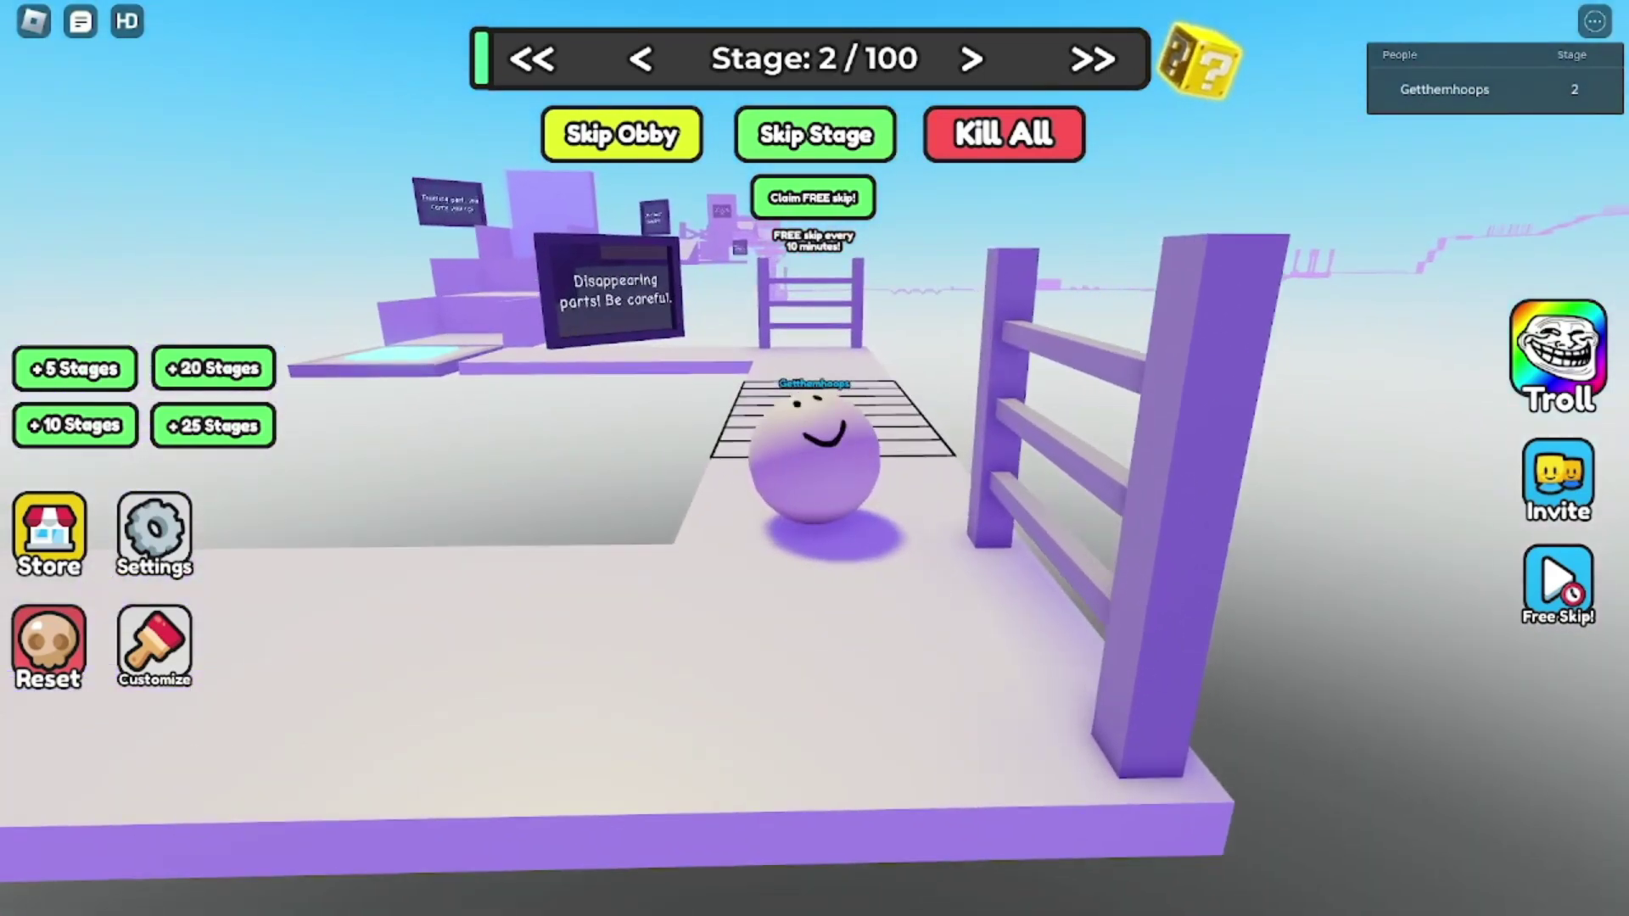
key(w)
key(Left)
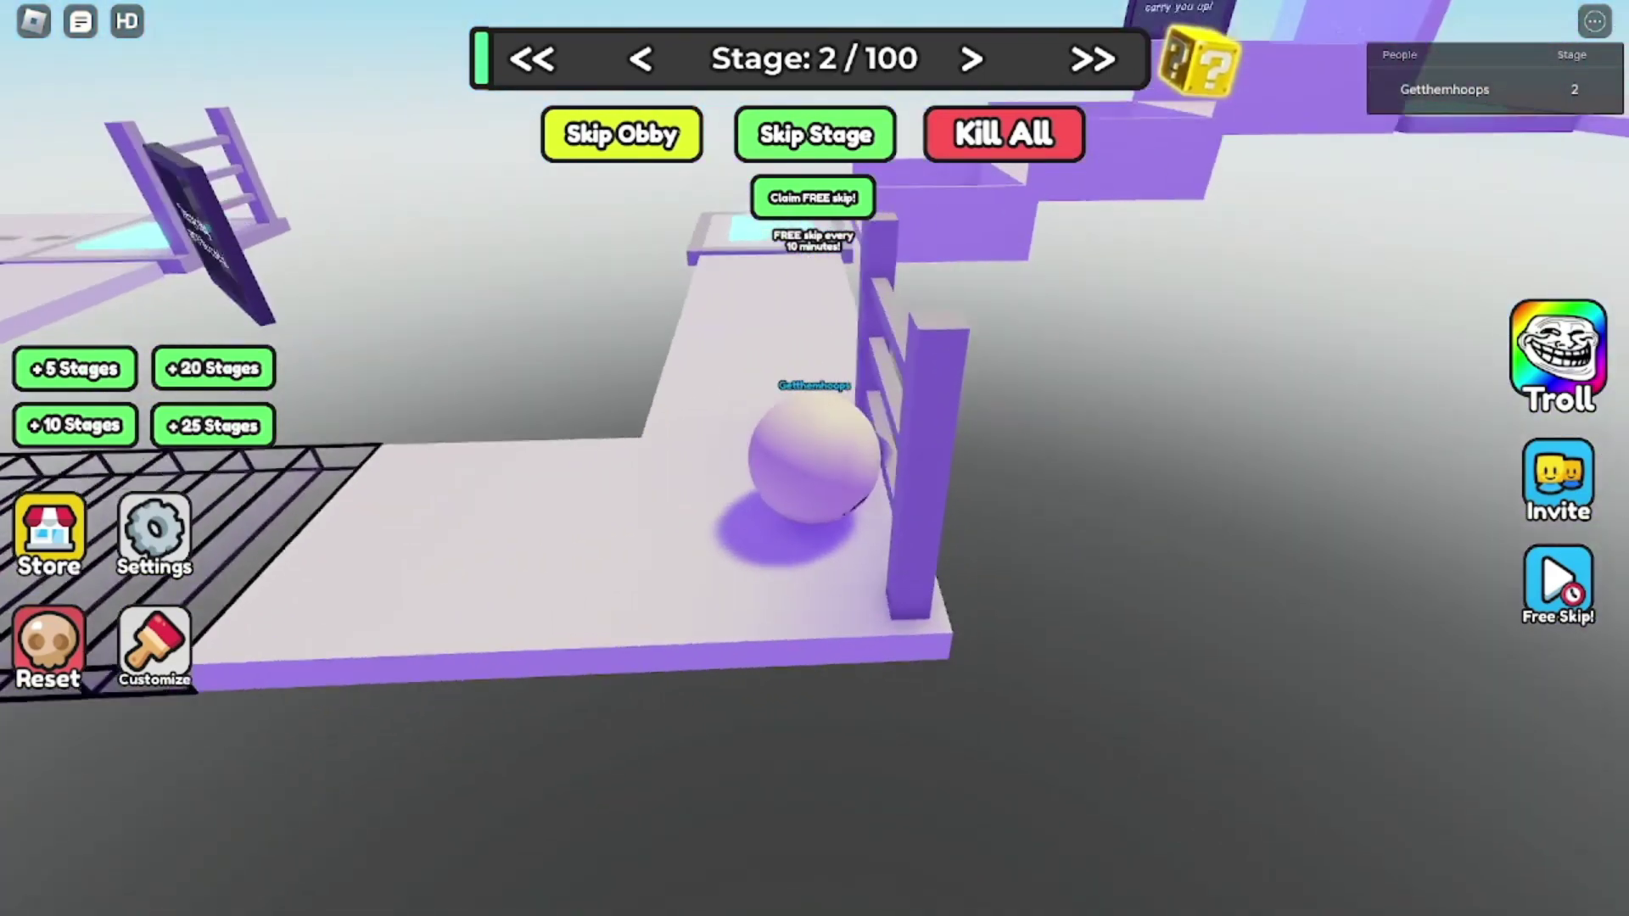
- Roll past the fence and along the corridor, riding the floating part up to Stage 4
key(w)
key(w)
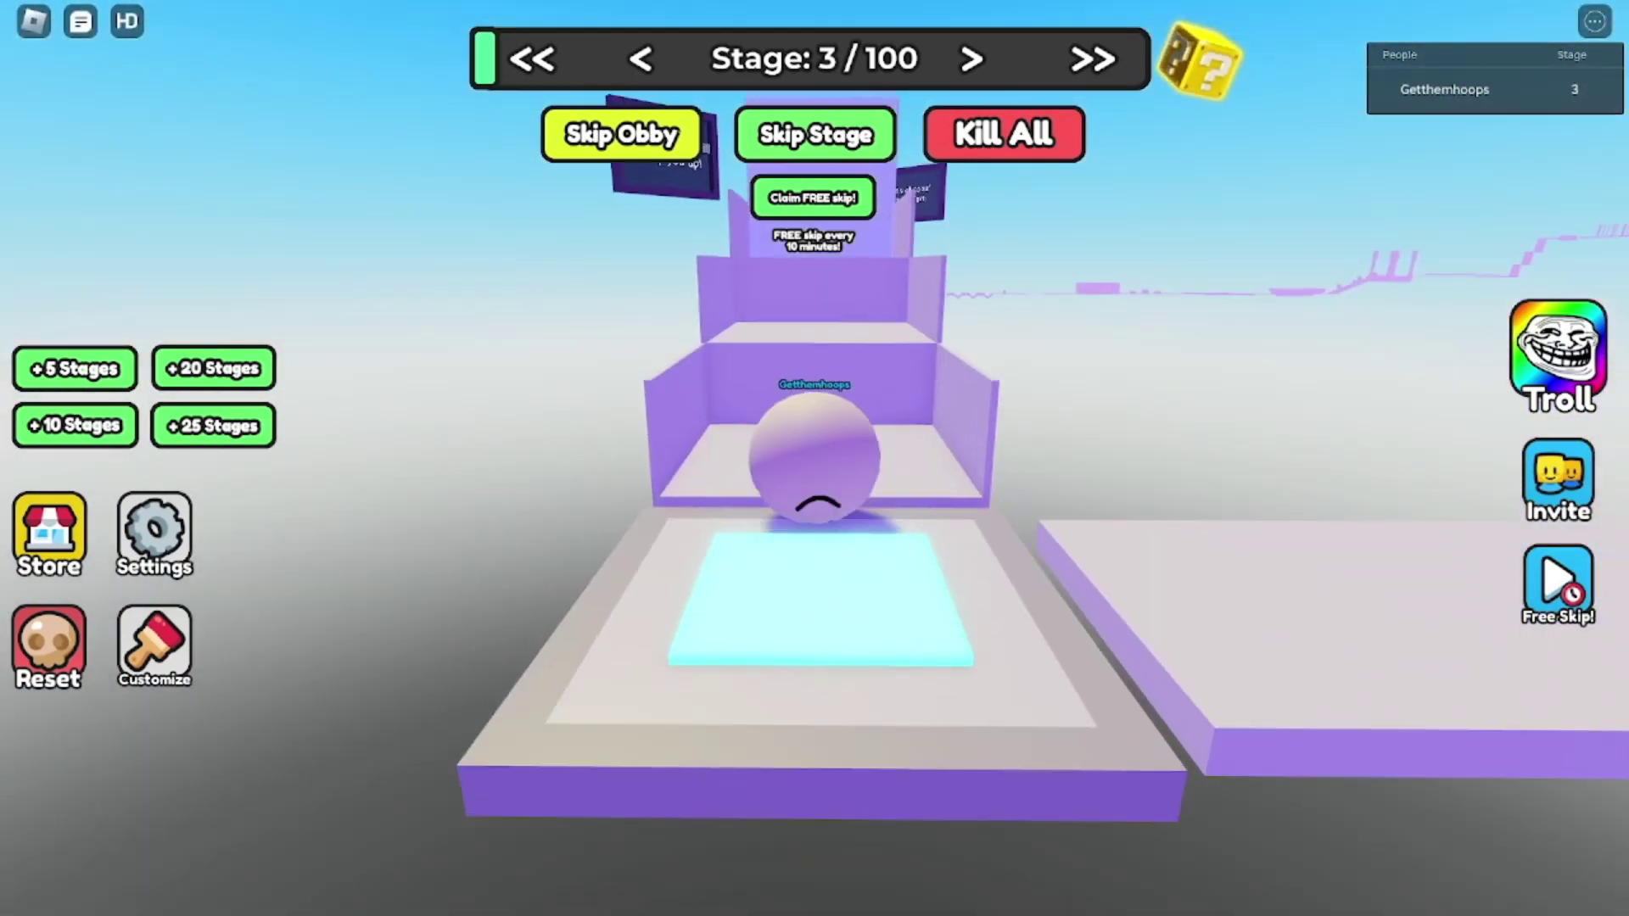
key(w)
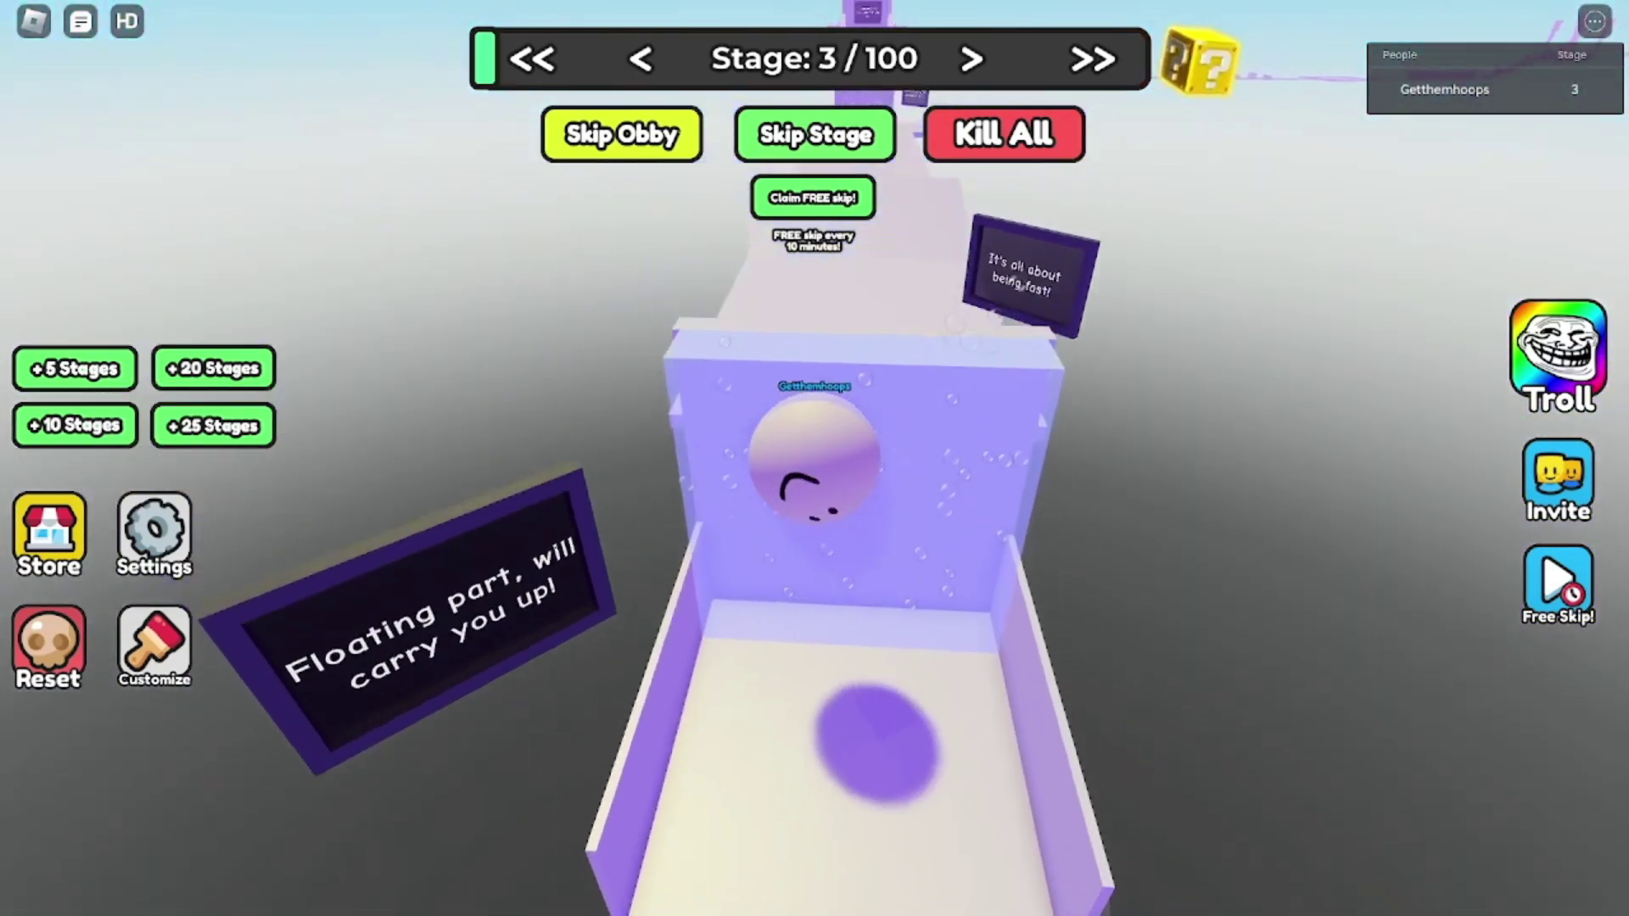
key(w)
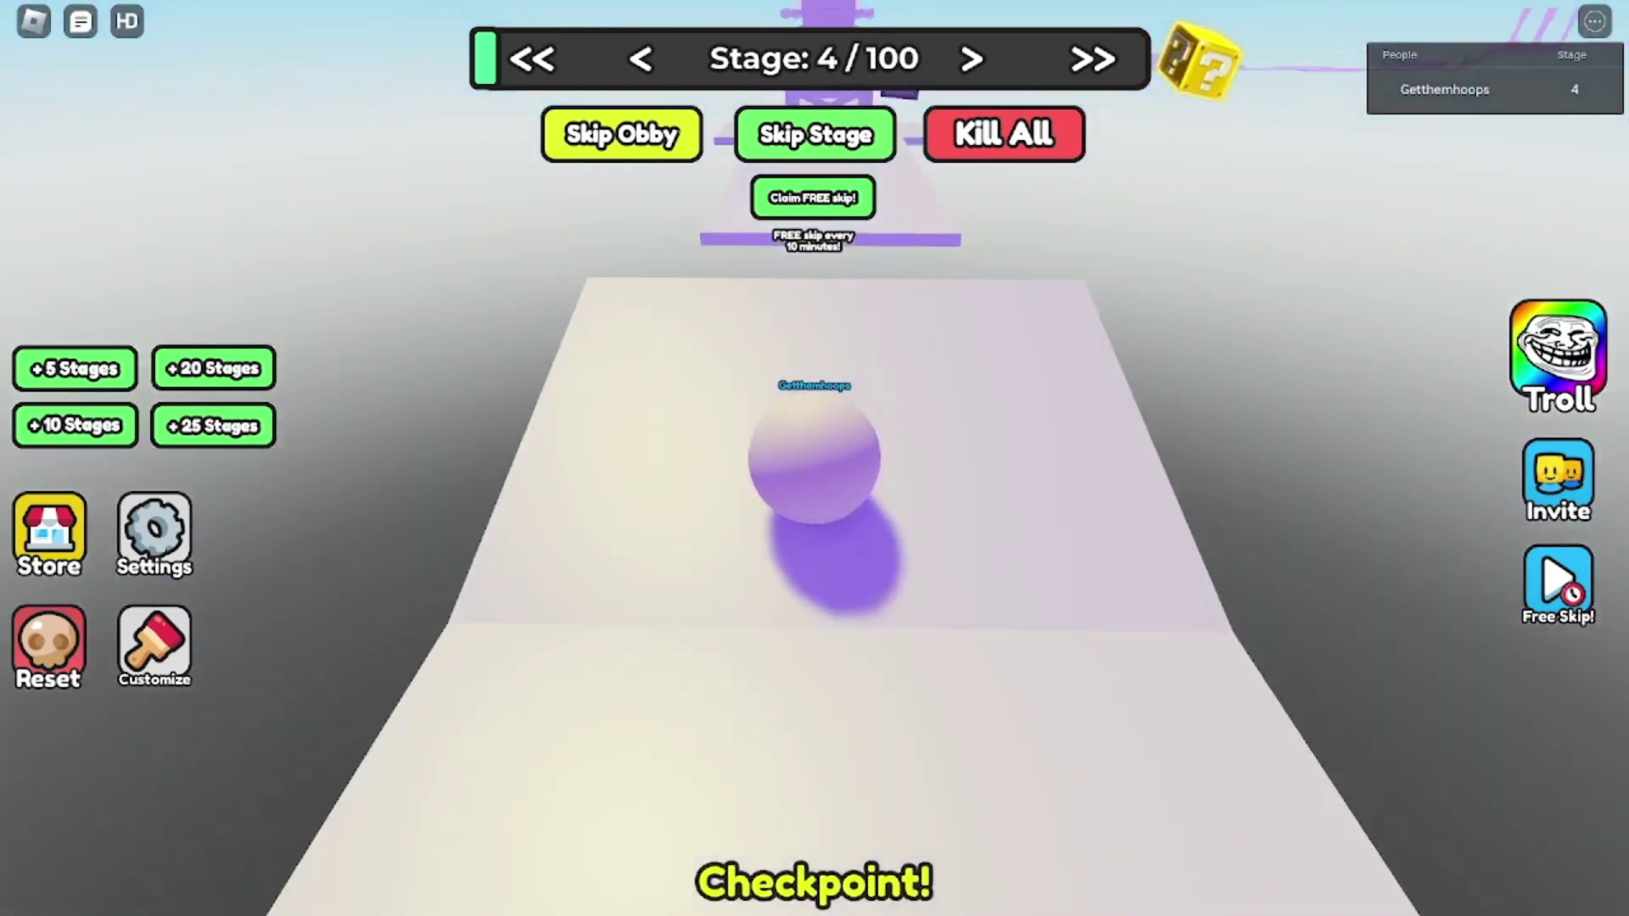
key(w)
key(space)
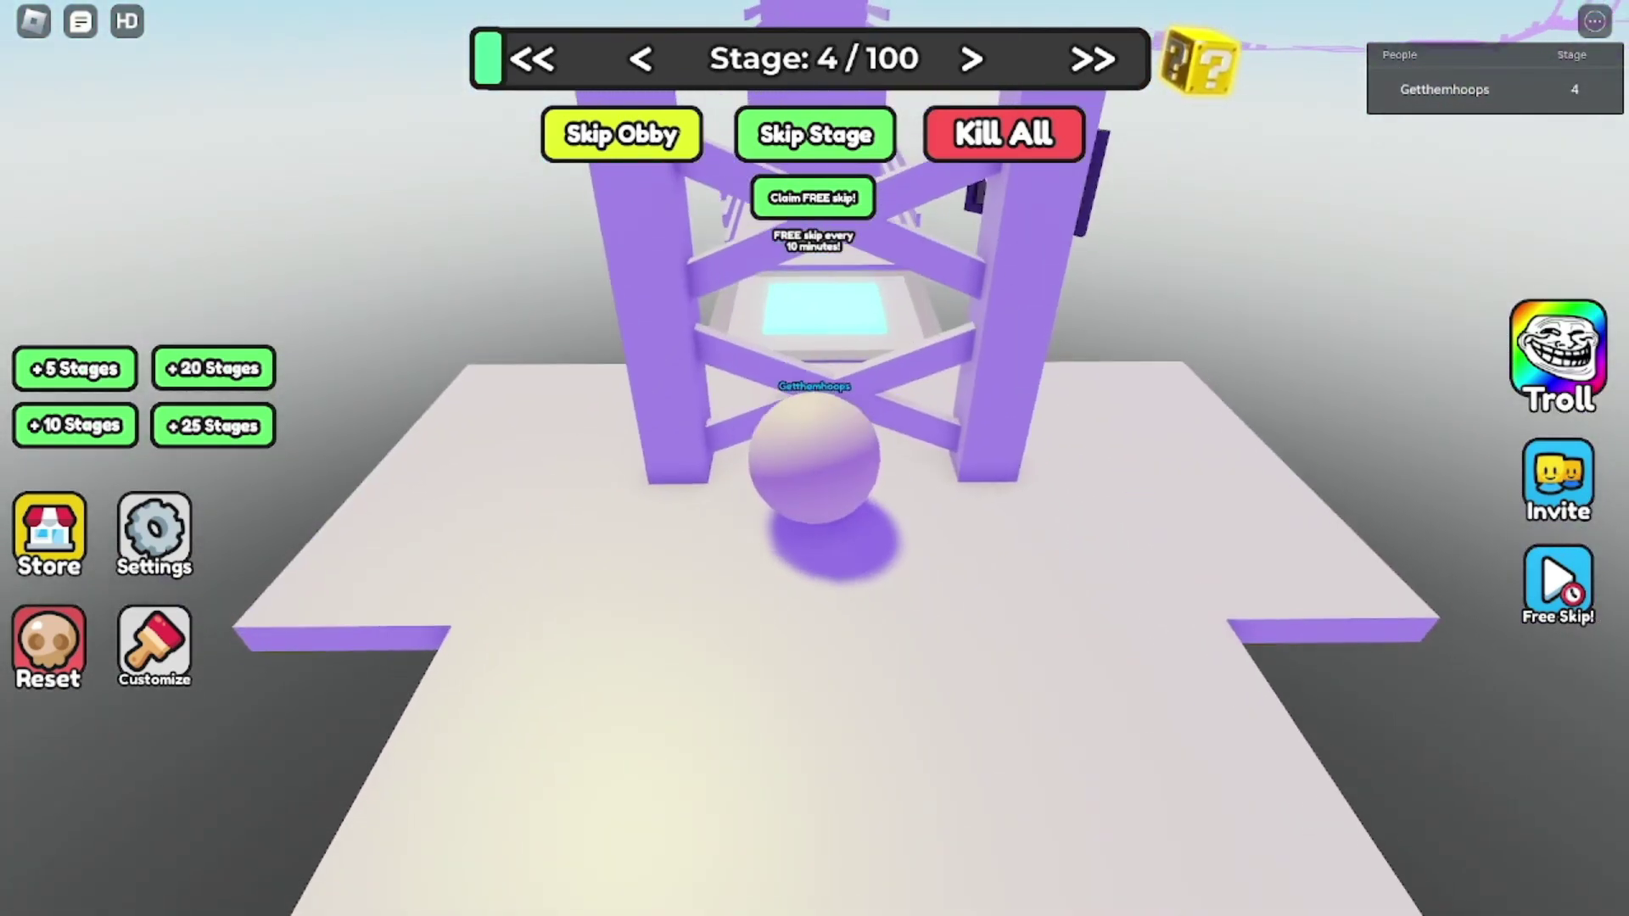
- Roll to the Stage 5 checkpoint, cross the raised jump pad, and reach Stage 6
key(a)
key(w)
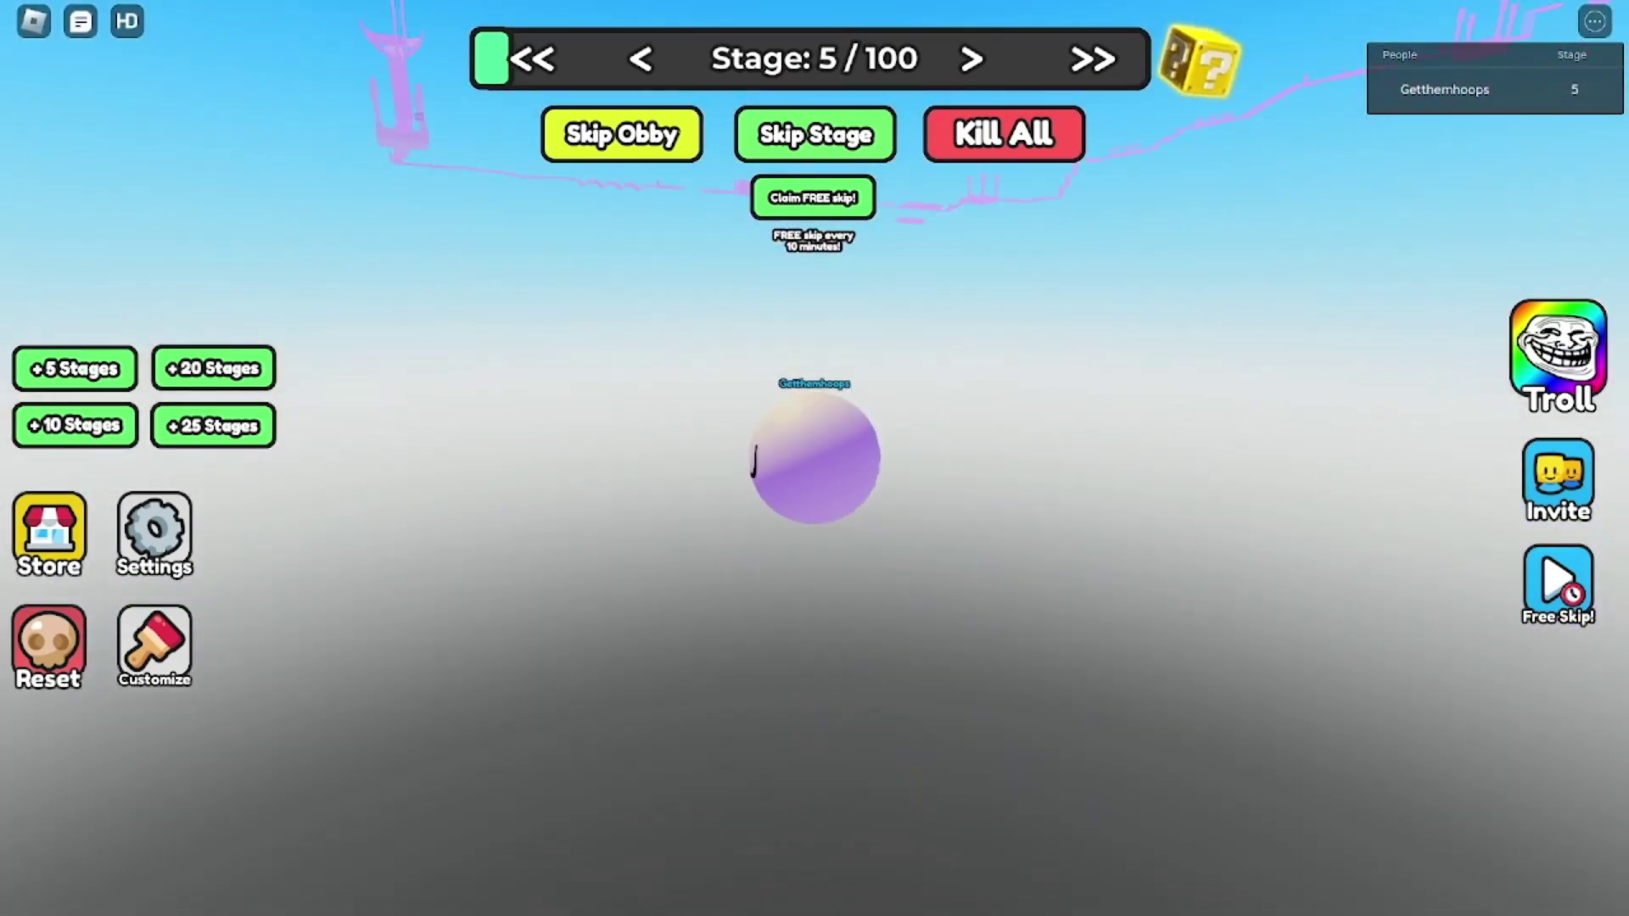
key(w)
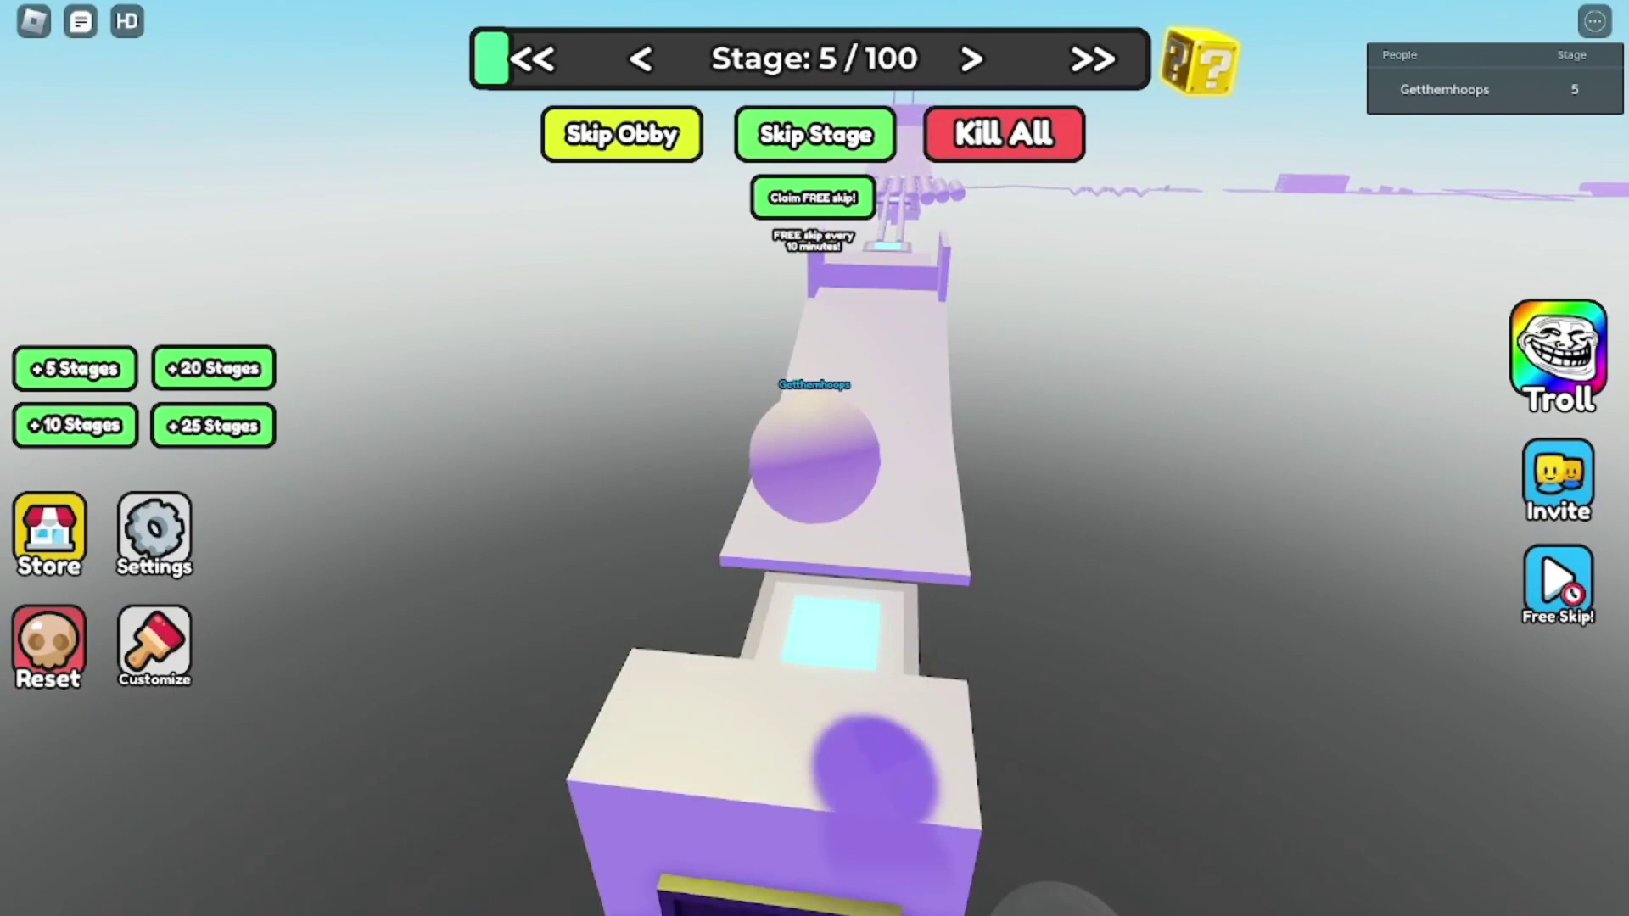
key(s)
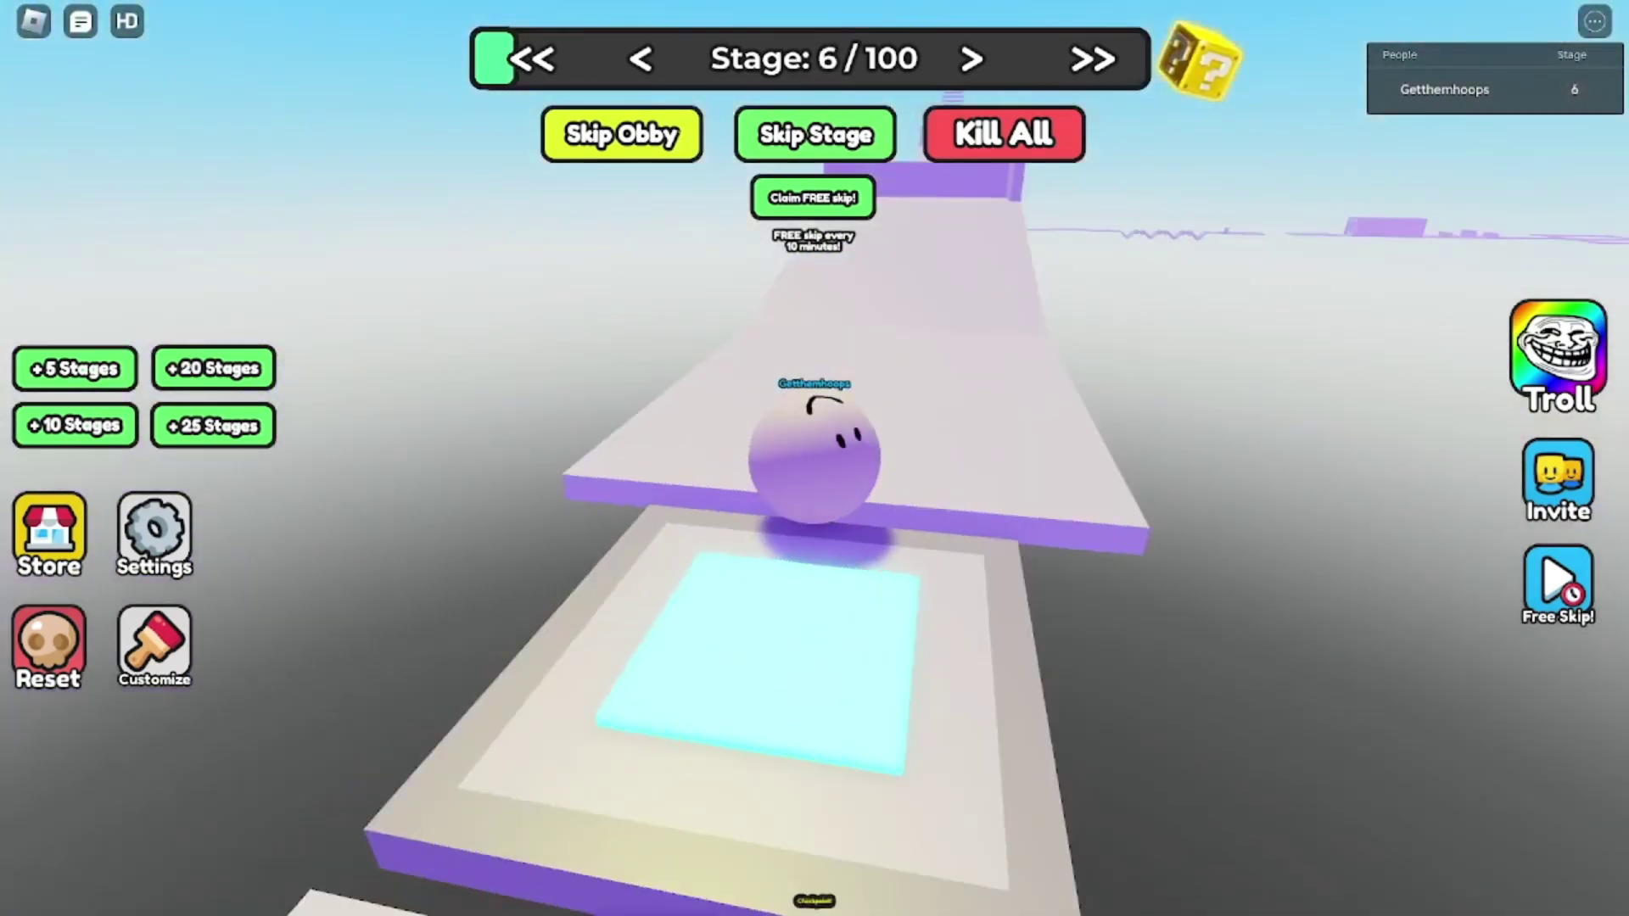
key(s)
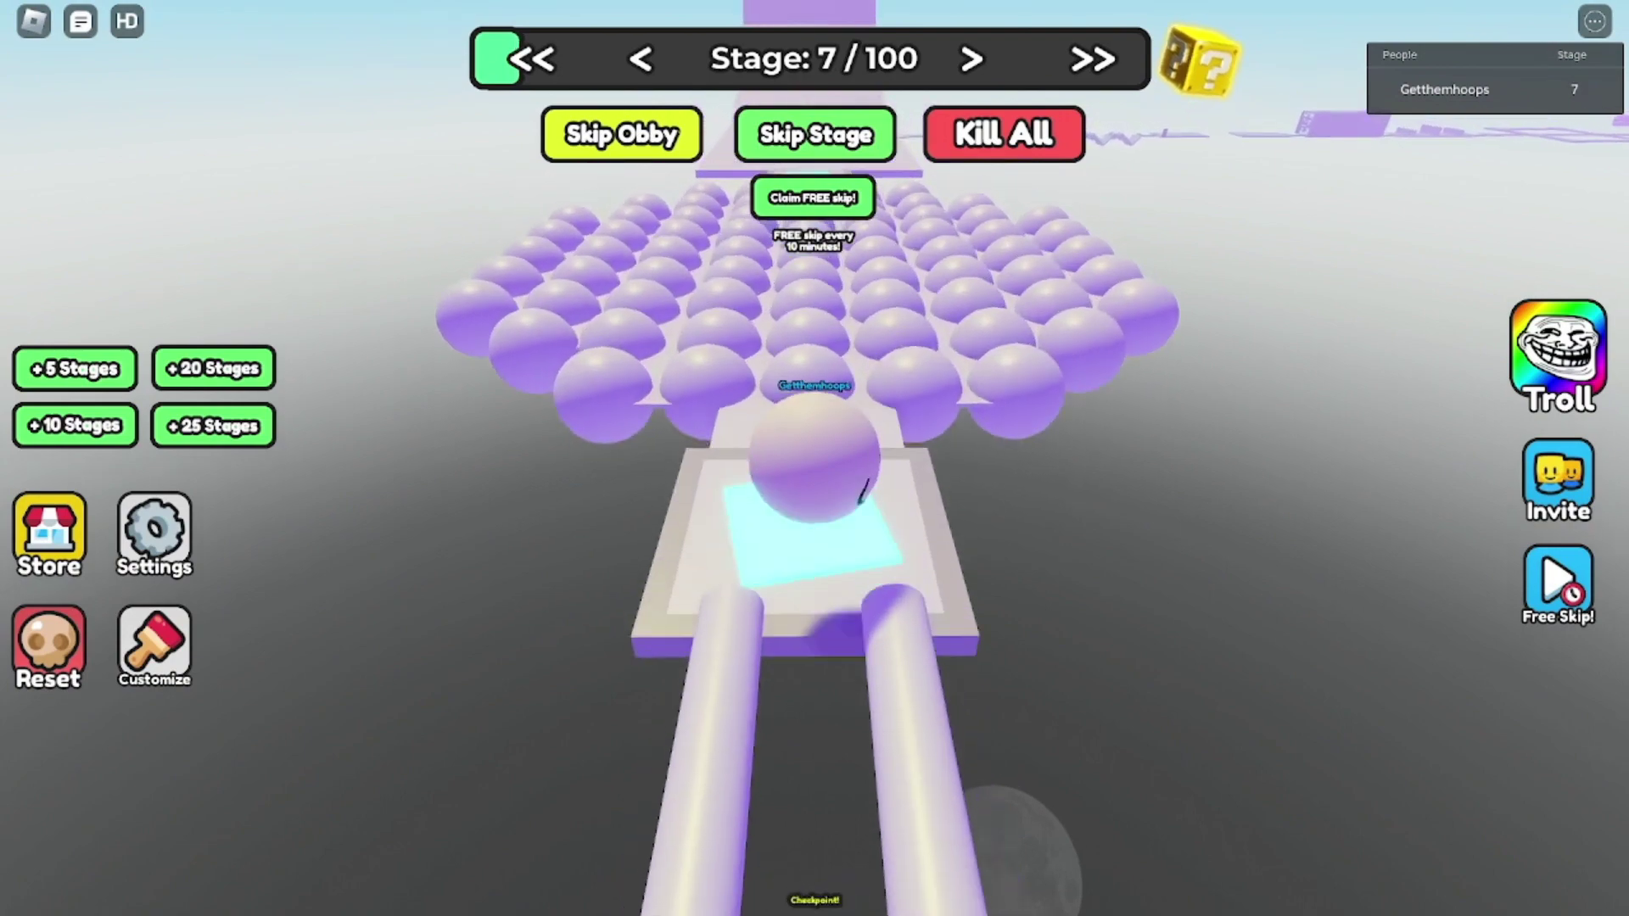
- Roll over the purple spheres, along the rails and through the tunnel onto the white walkway
key(w)
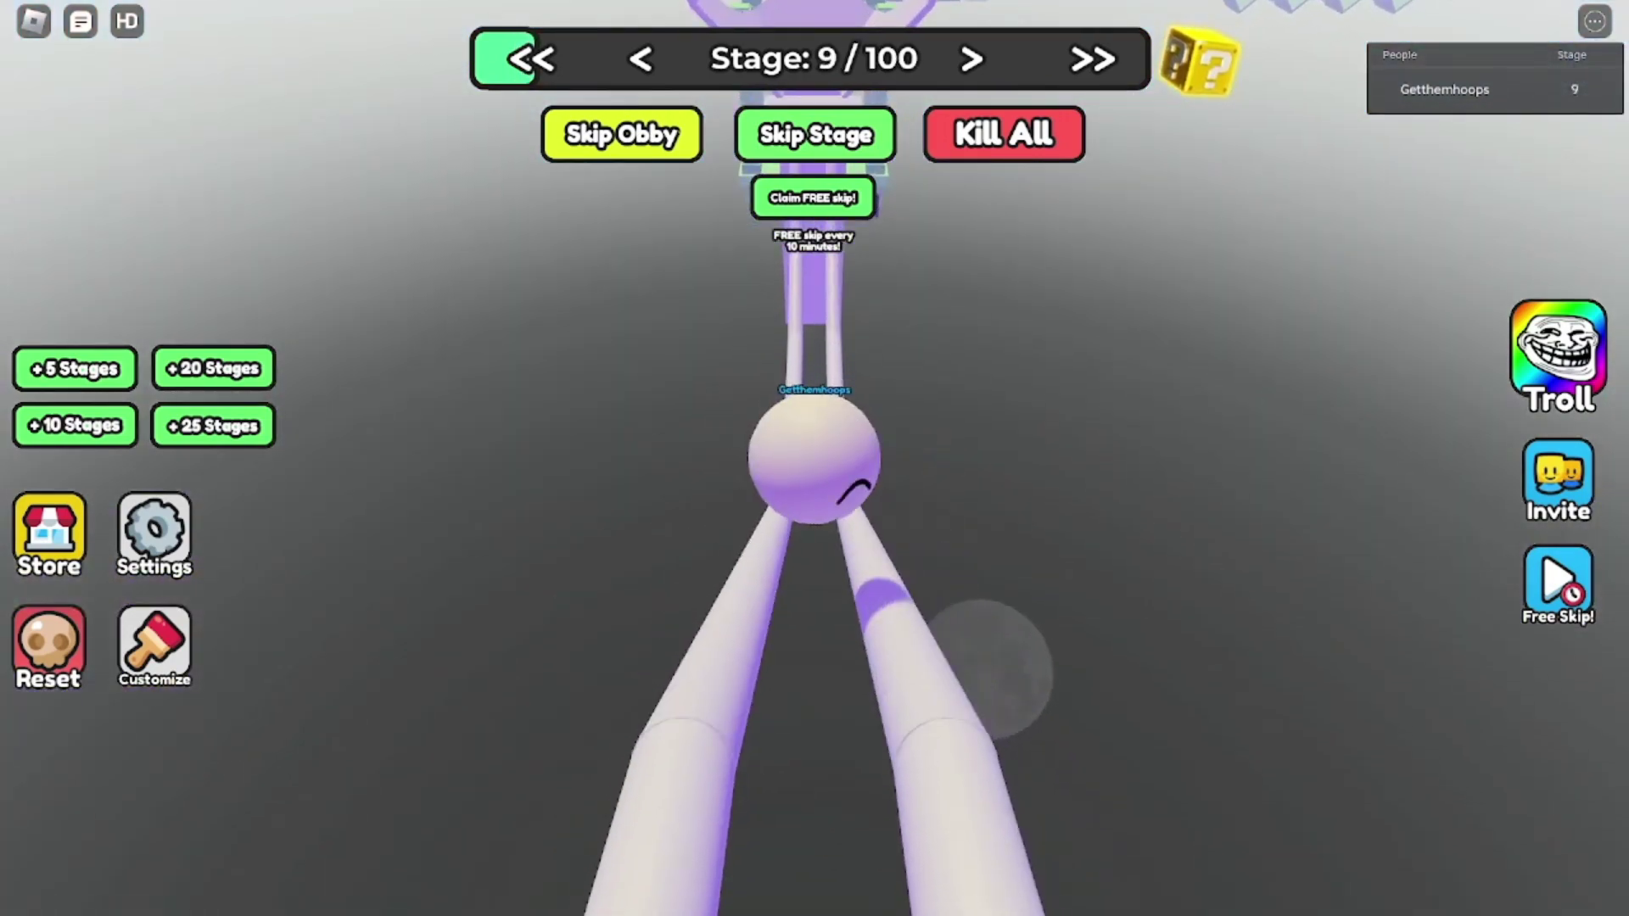
key(w)
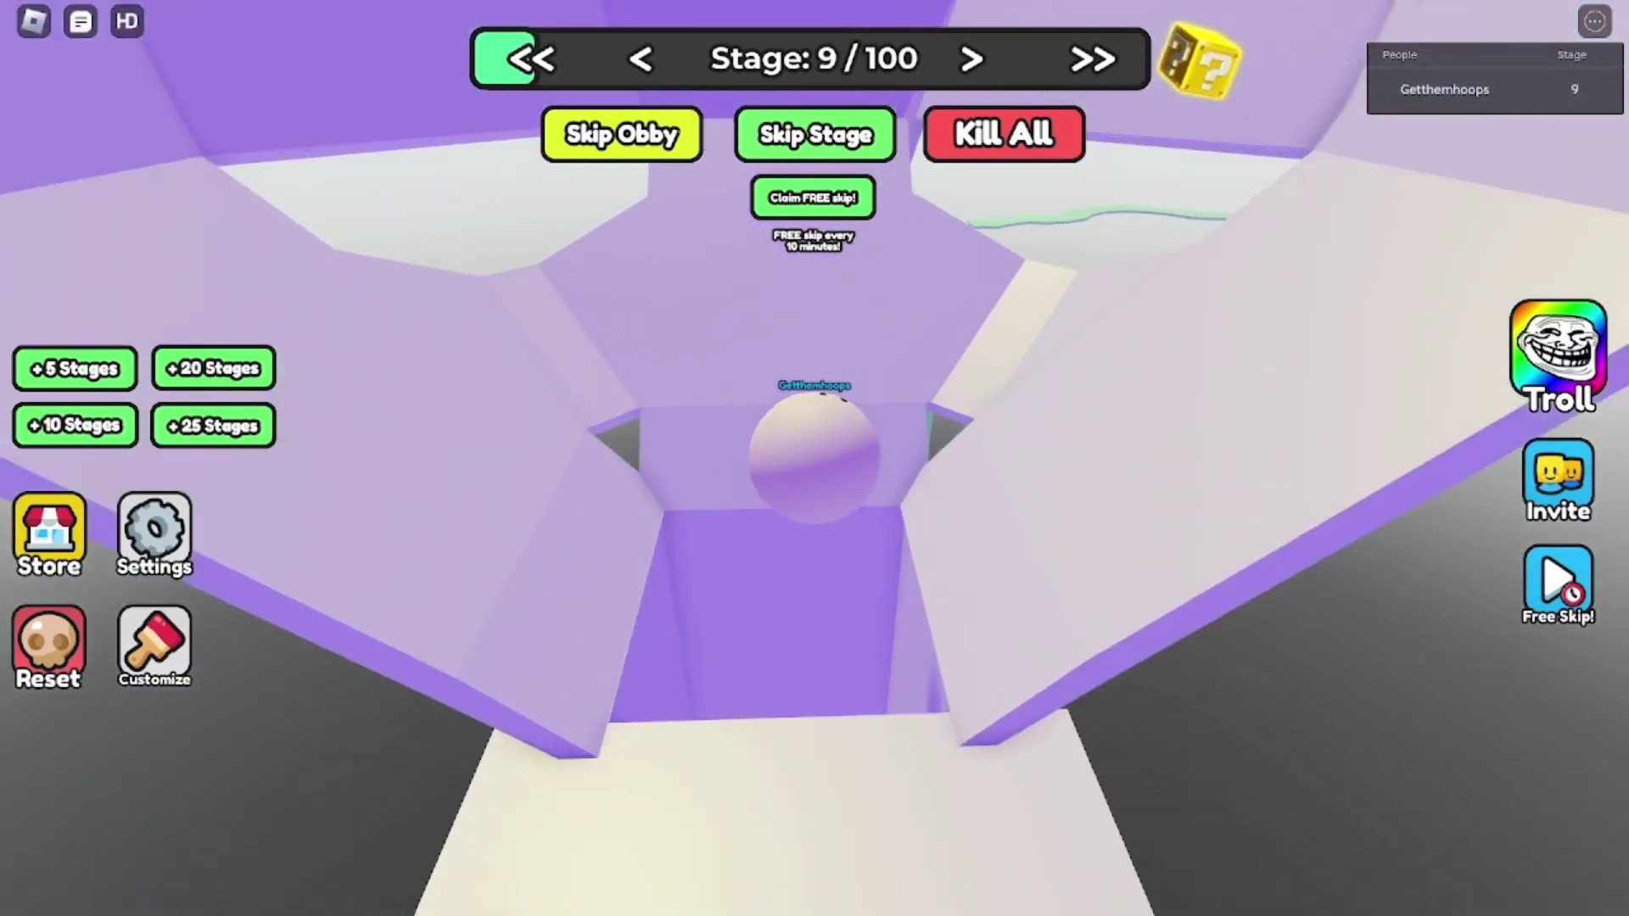
key(w)
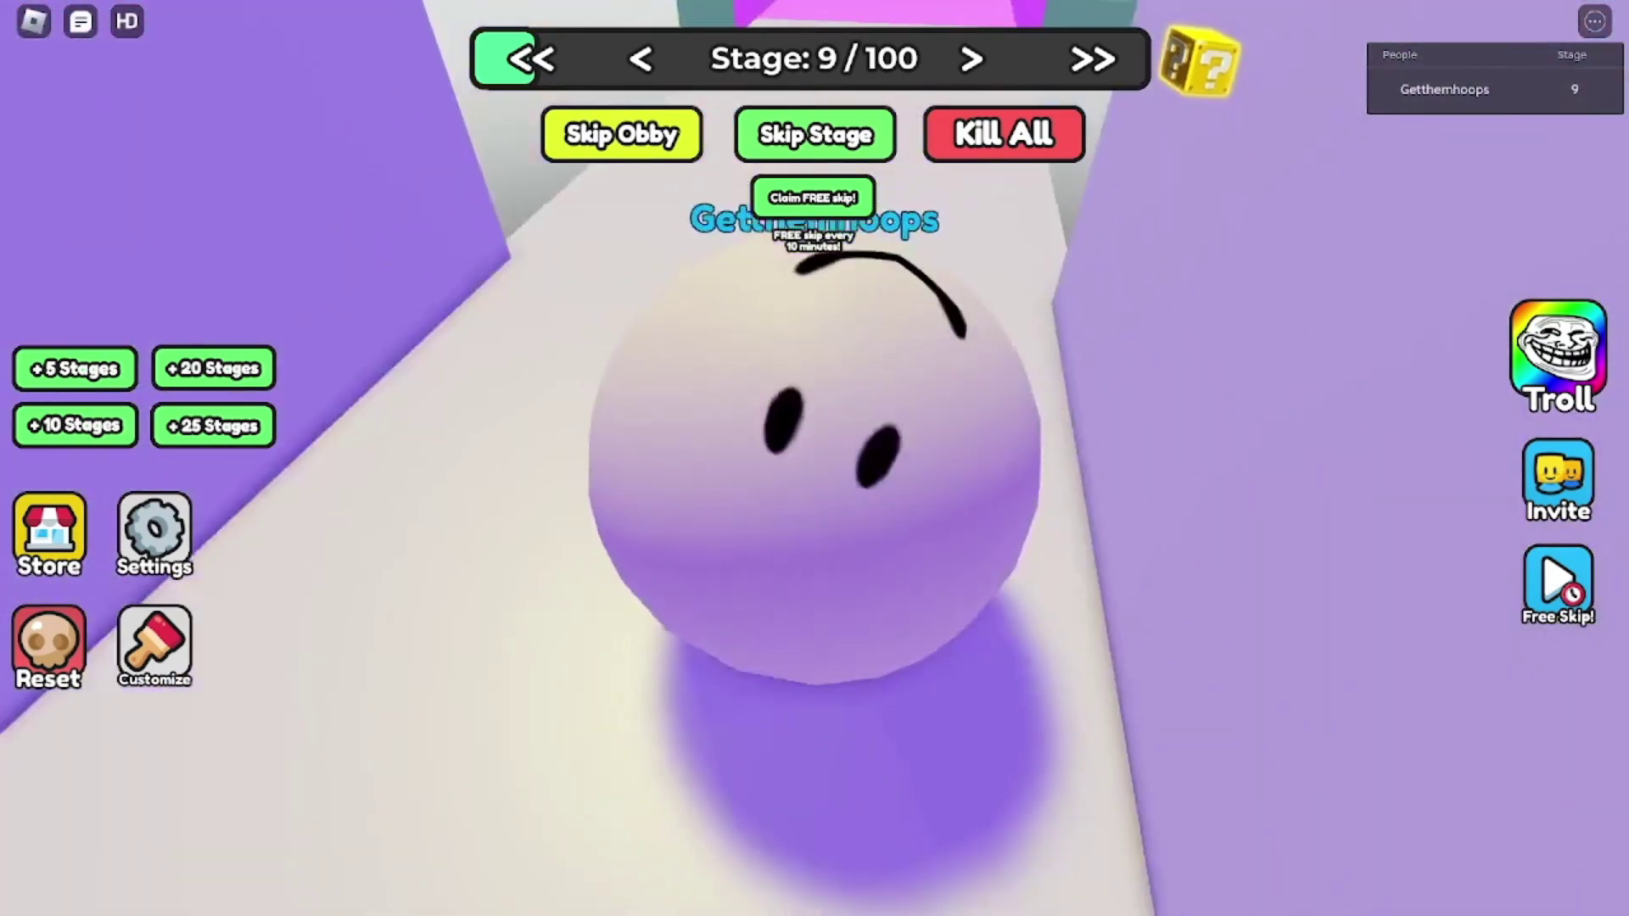
key(w)
- Reach the Stage 10 checkpoint and follow the winding green path to Stage 13
key(w)
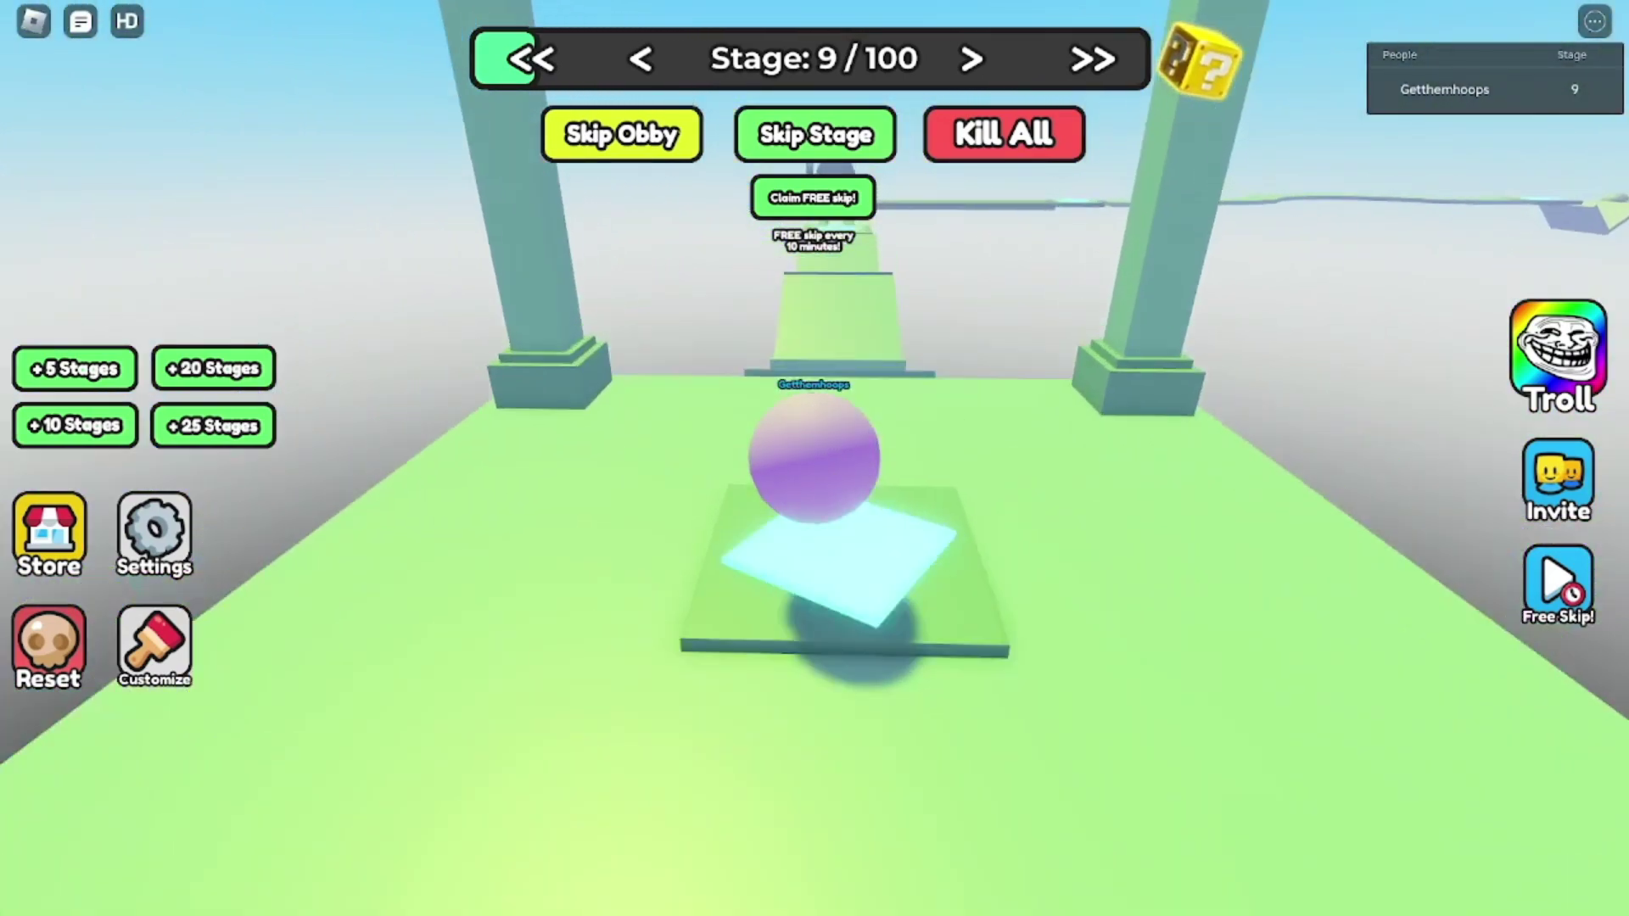
key(w)
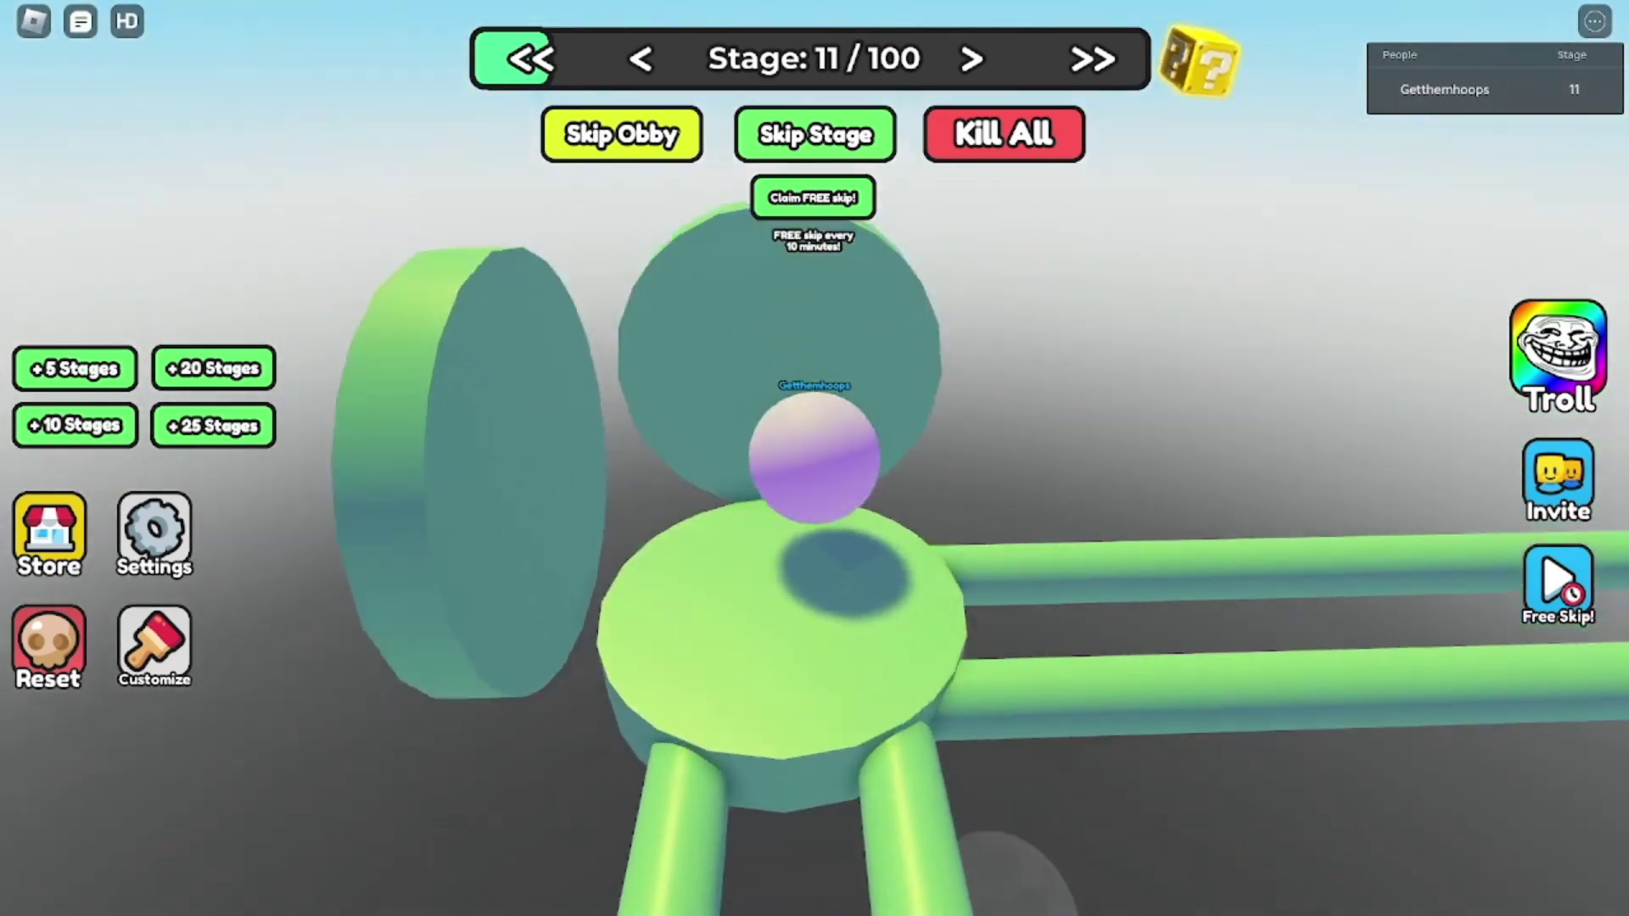
key(Right)
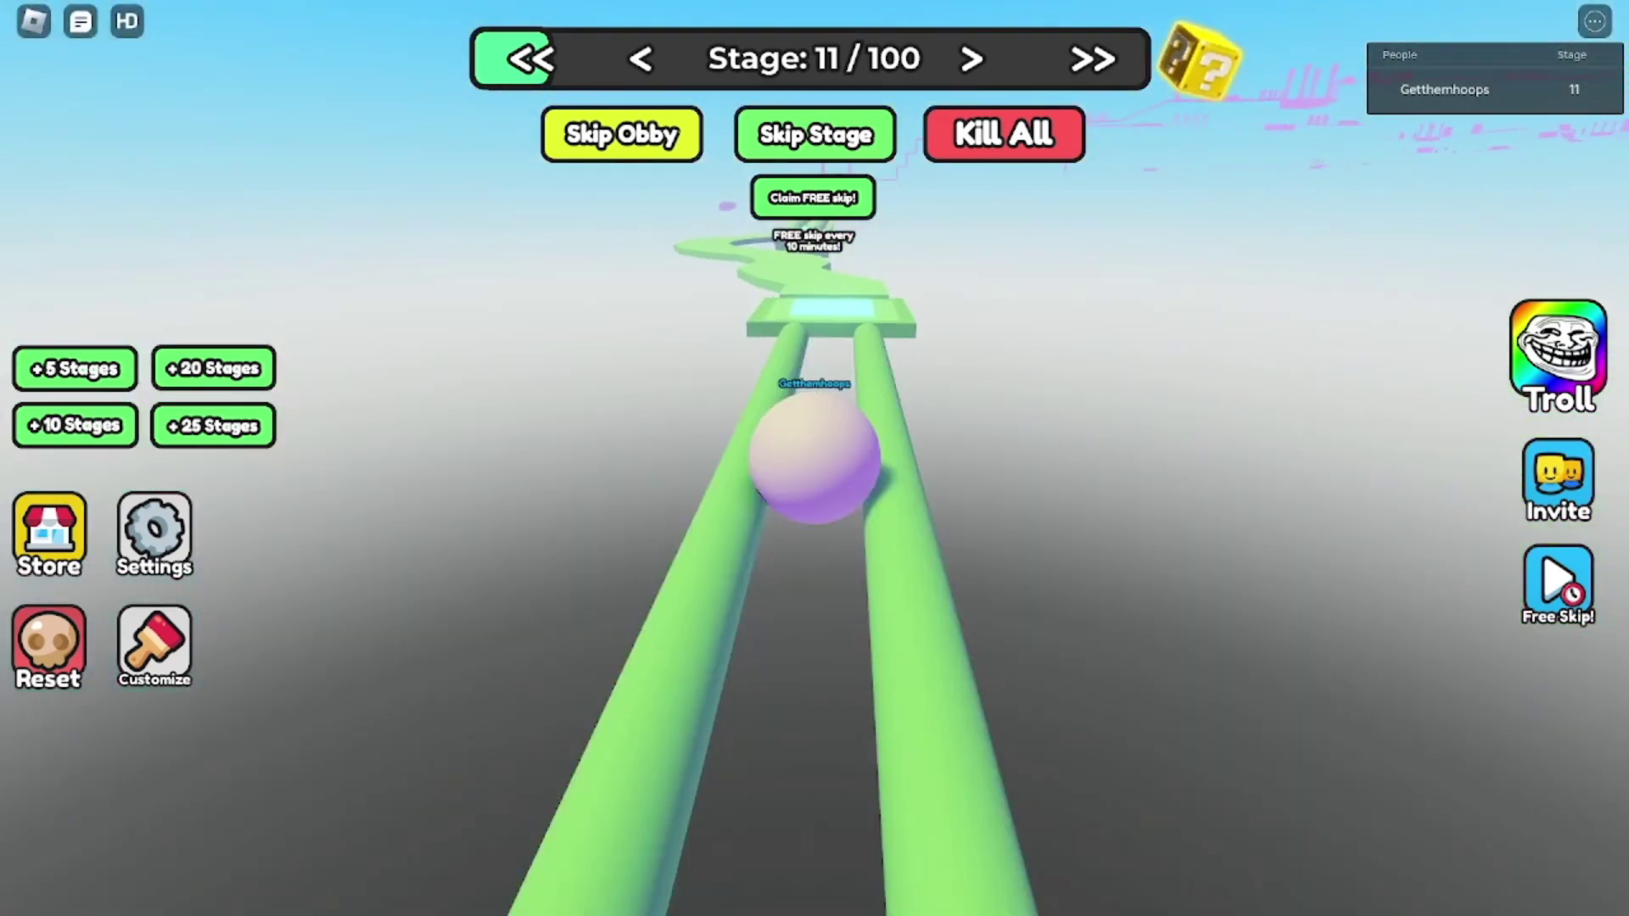
key(w)
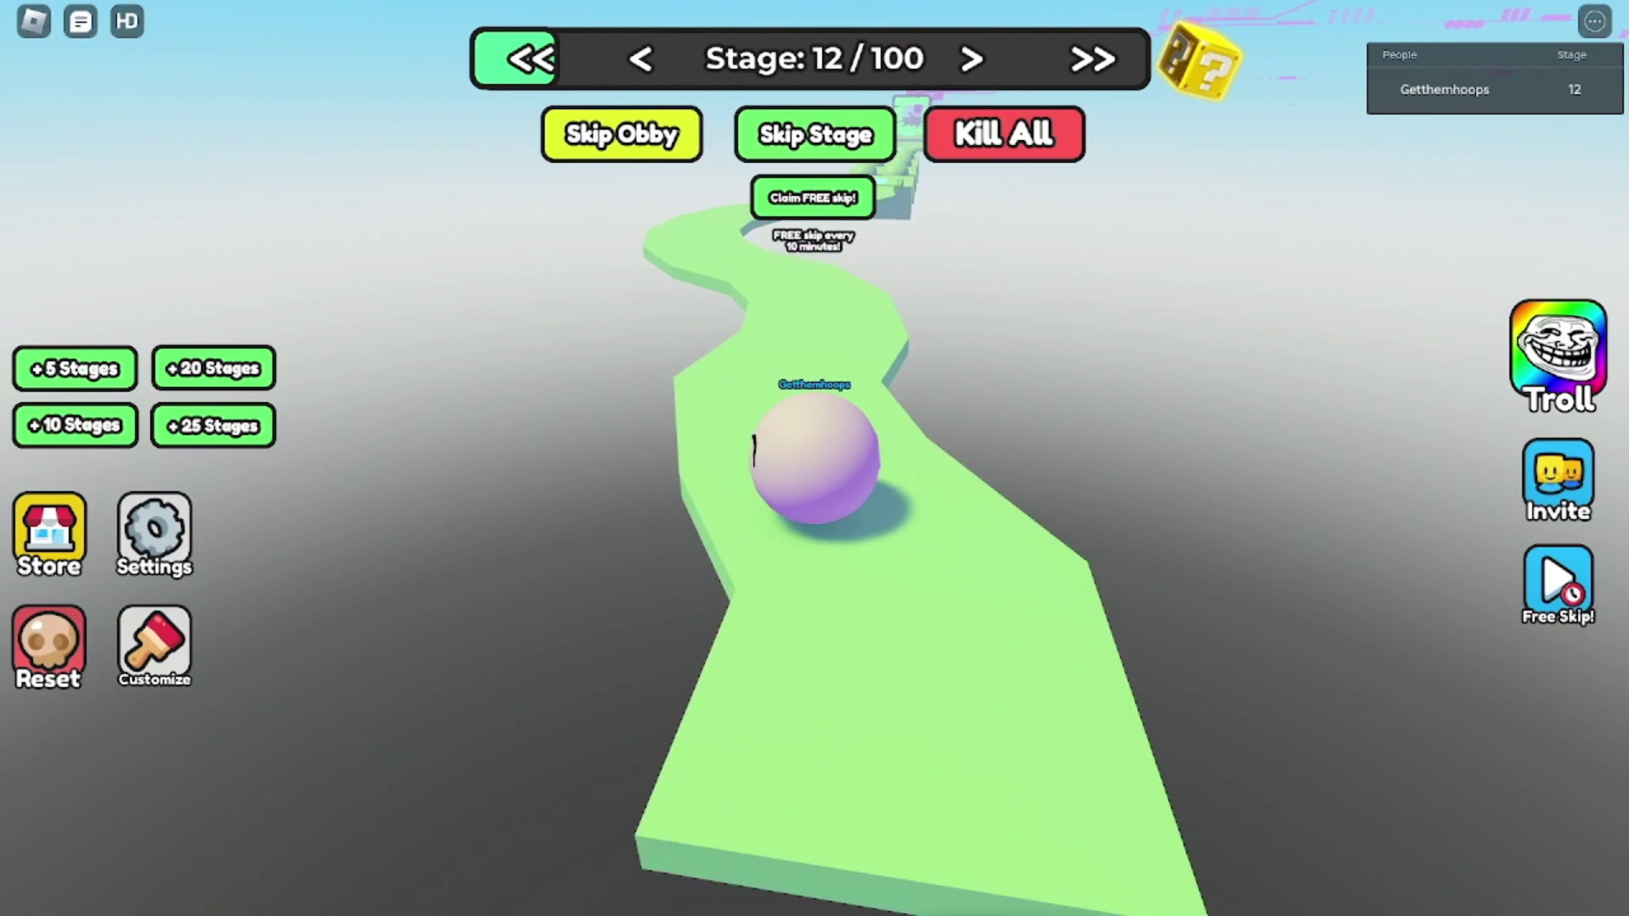
key(w)
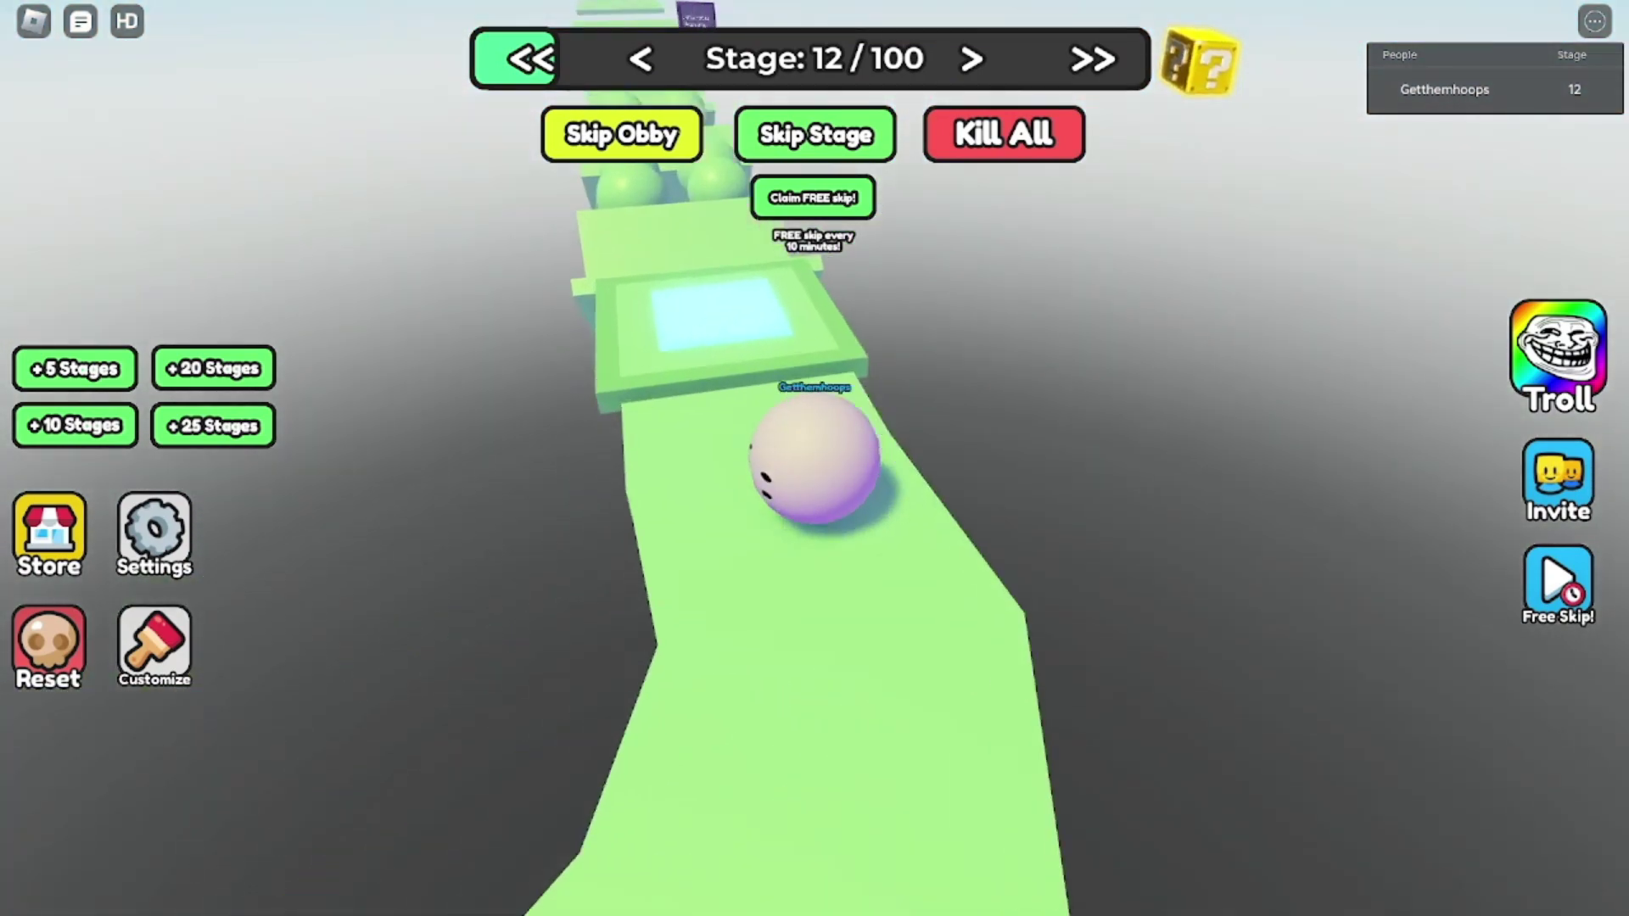
- Jump the green spheres, reach Stage 14, and roll through the maze to Stage 18
key(space)
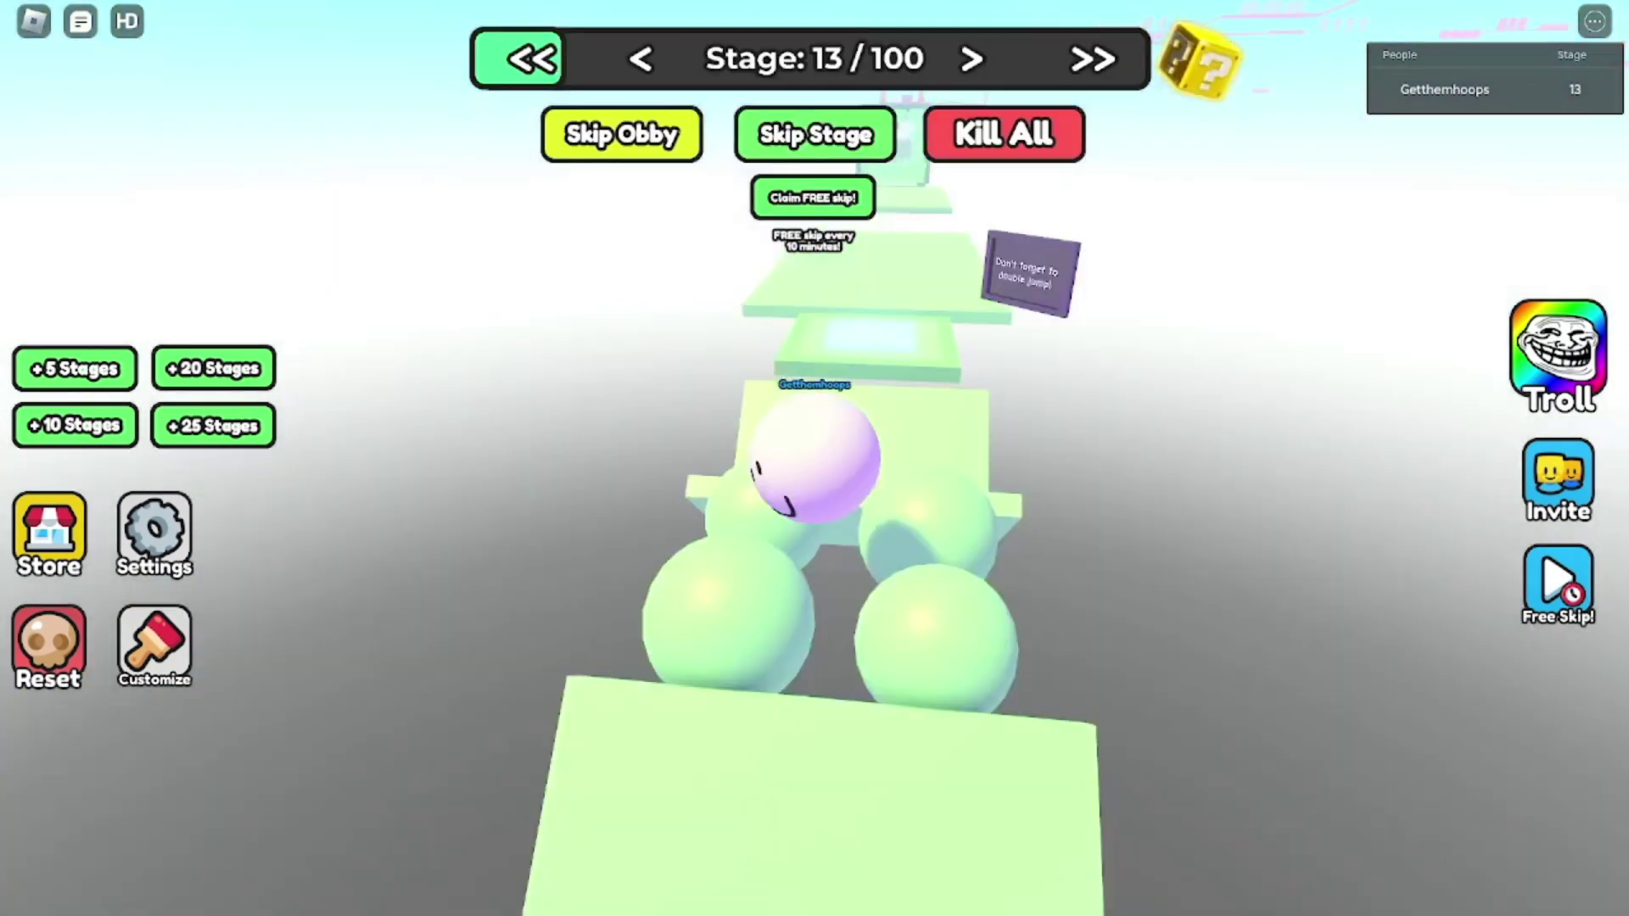
key(w)
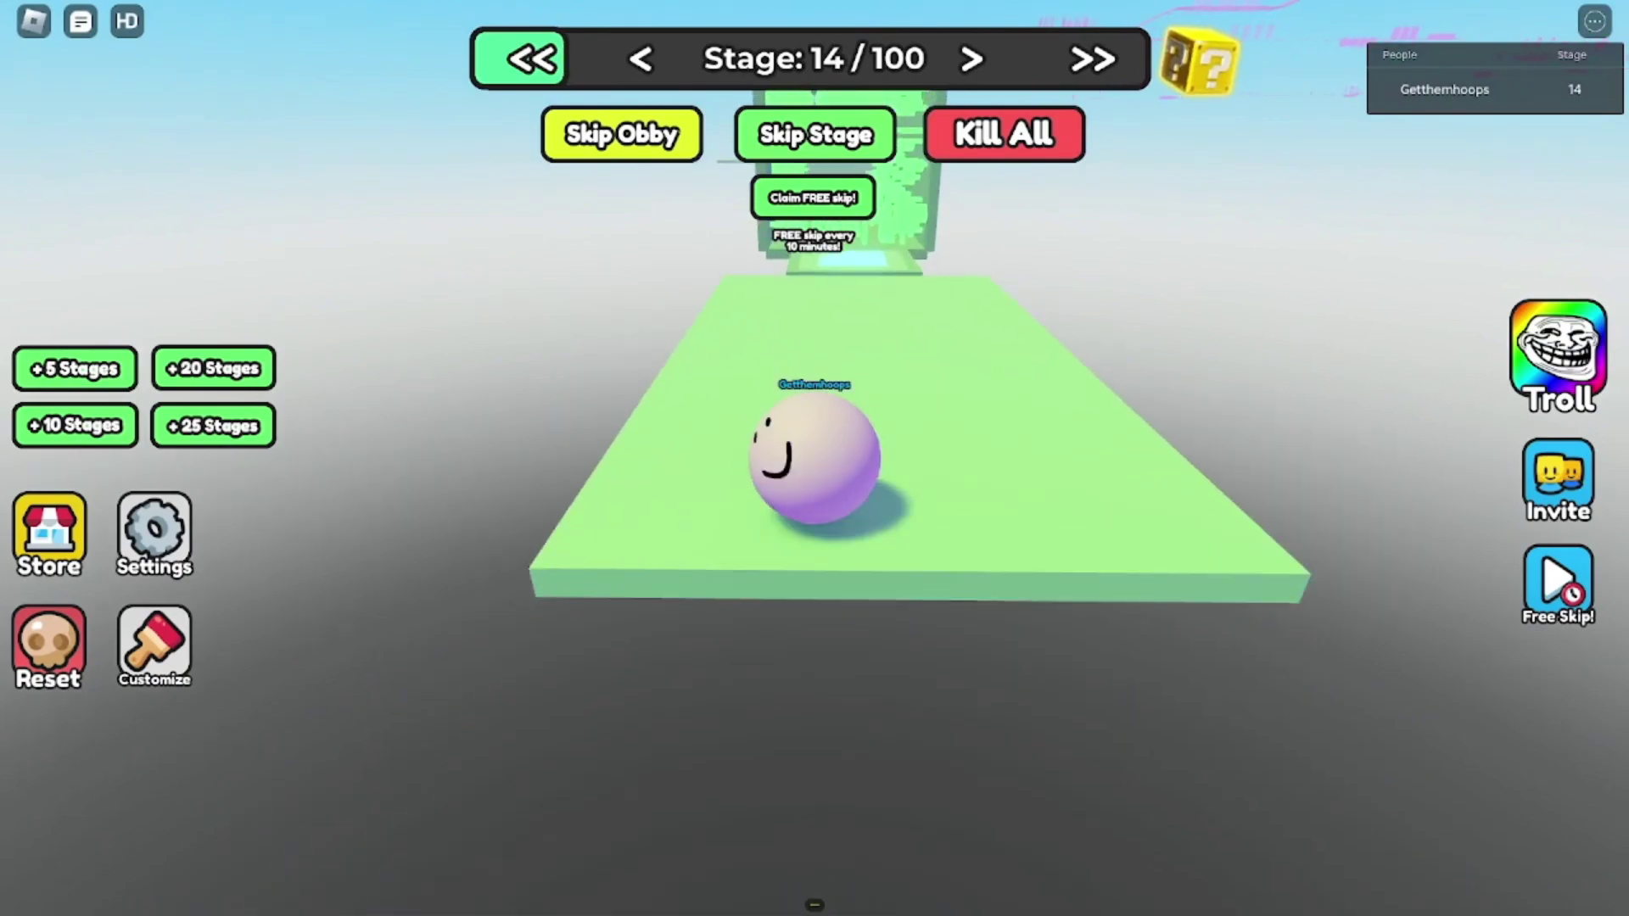
key(w)
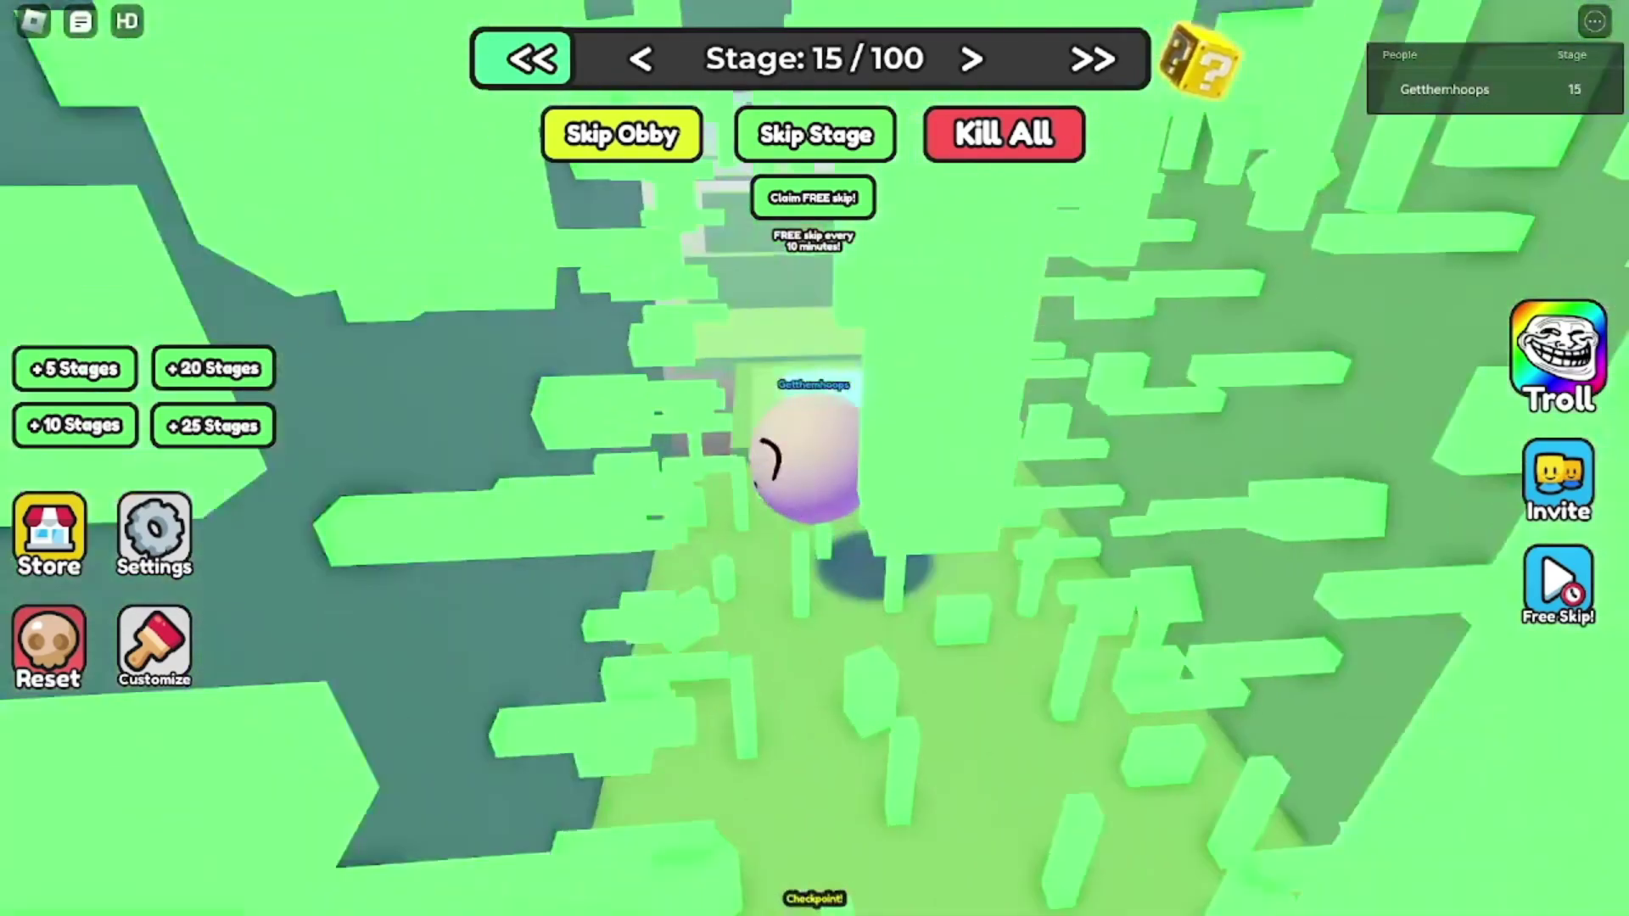
key(w)
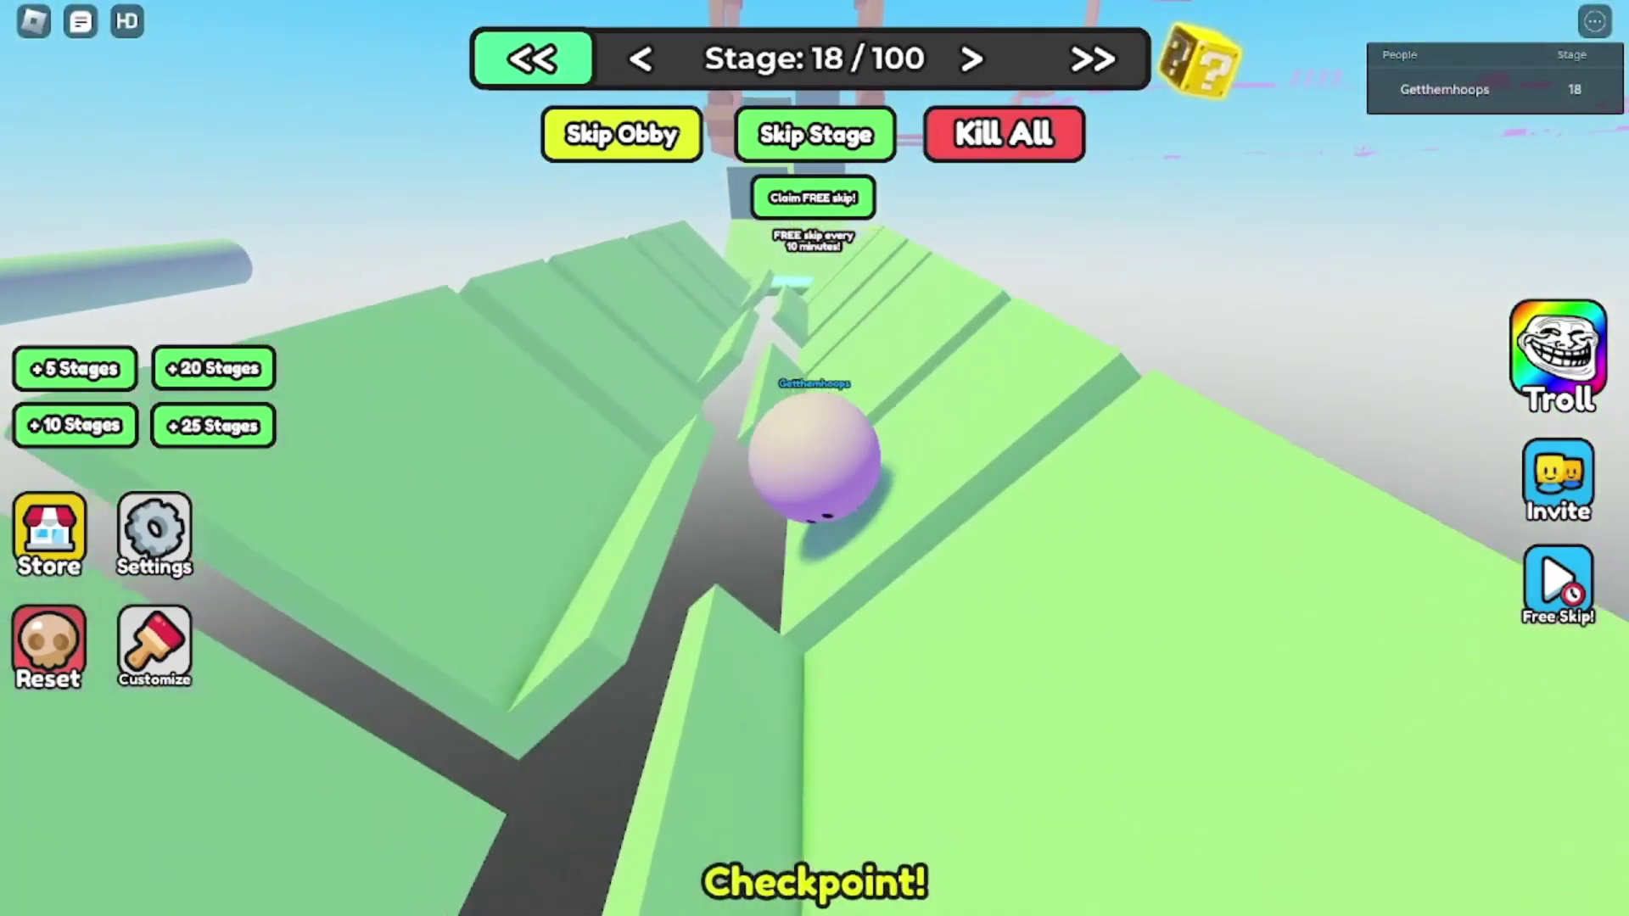
- Roll up the green channel and across the platforms to the stage 19 and 20 checkpoints
key(w)
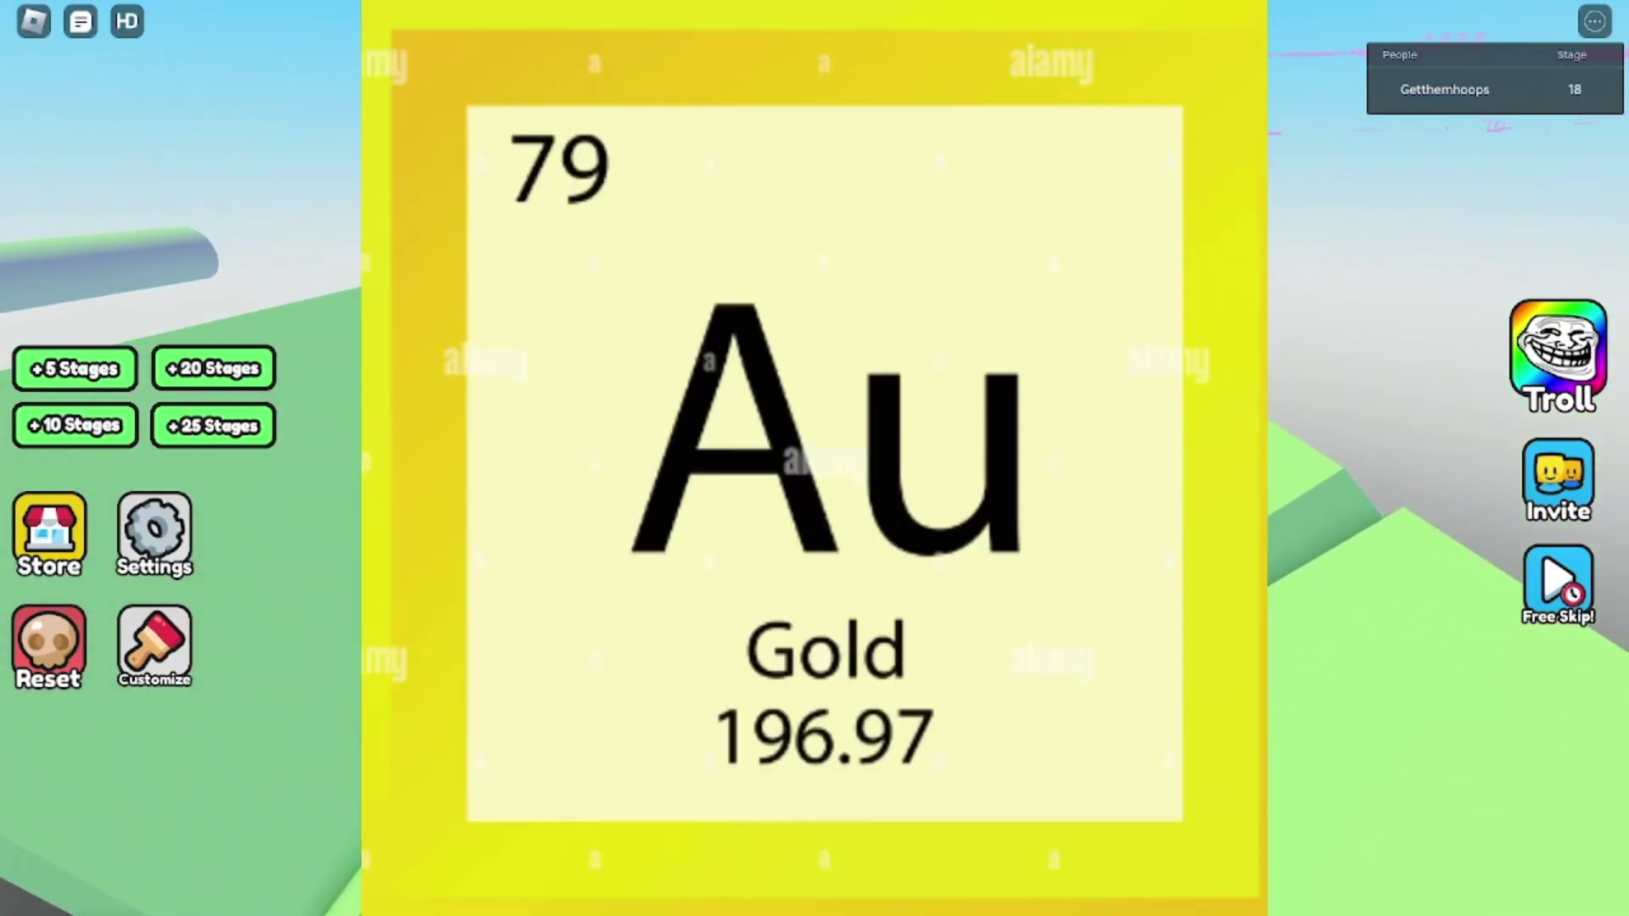
key(w)
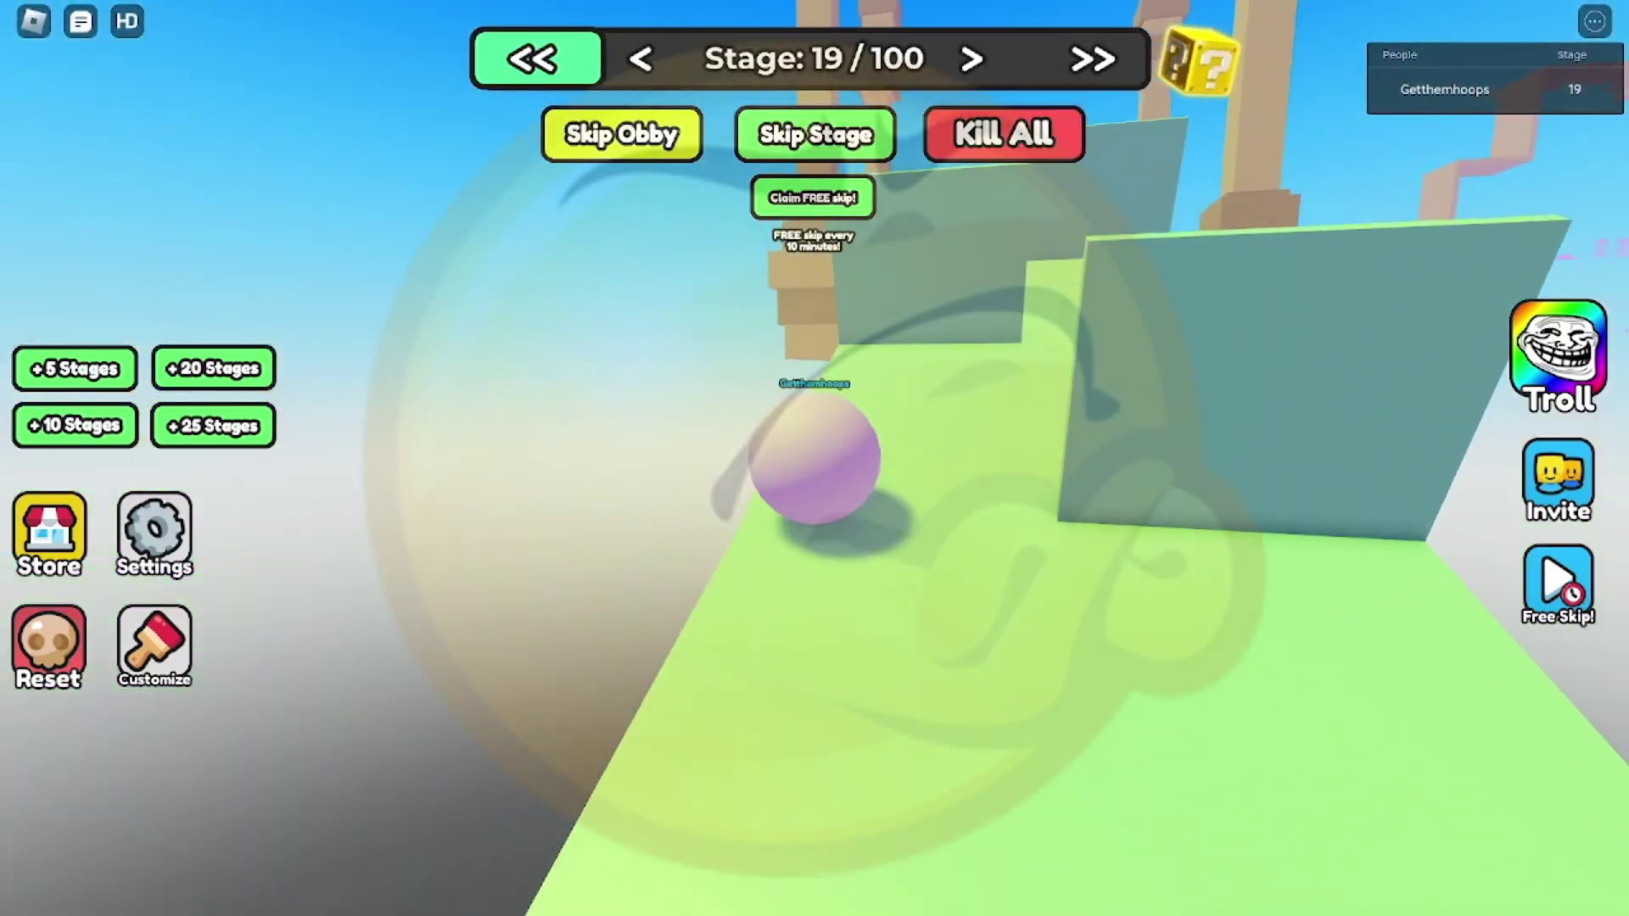
key(w)
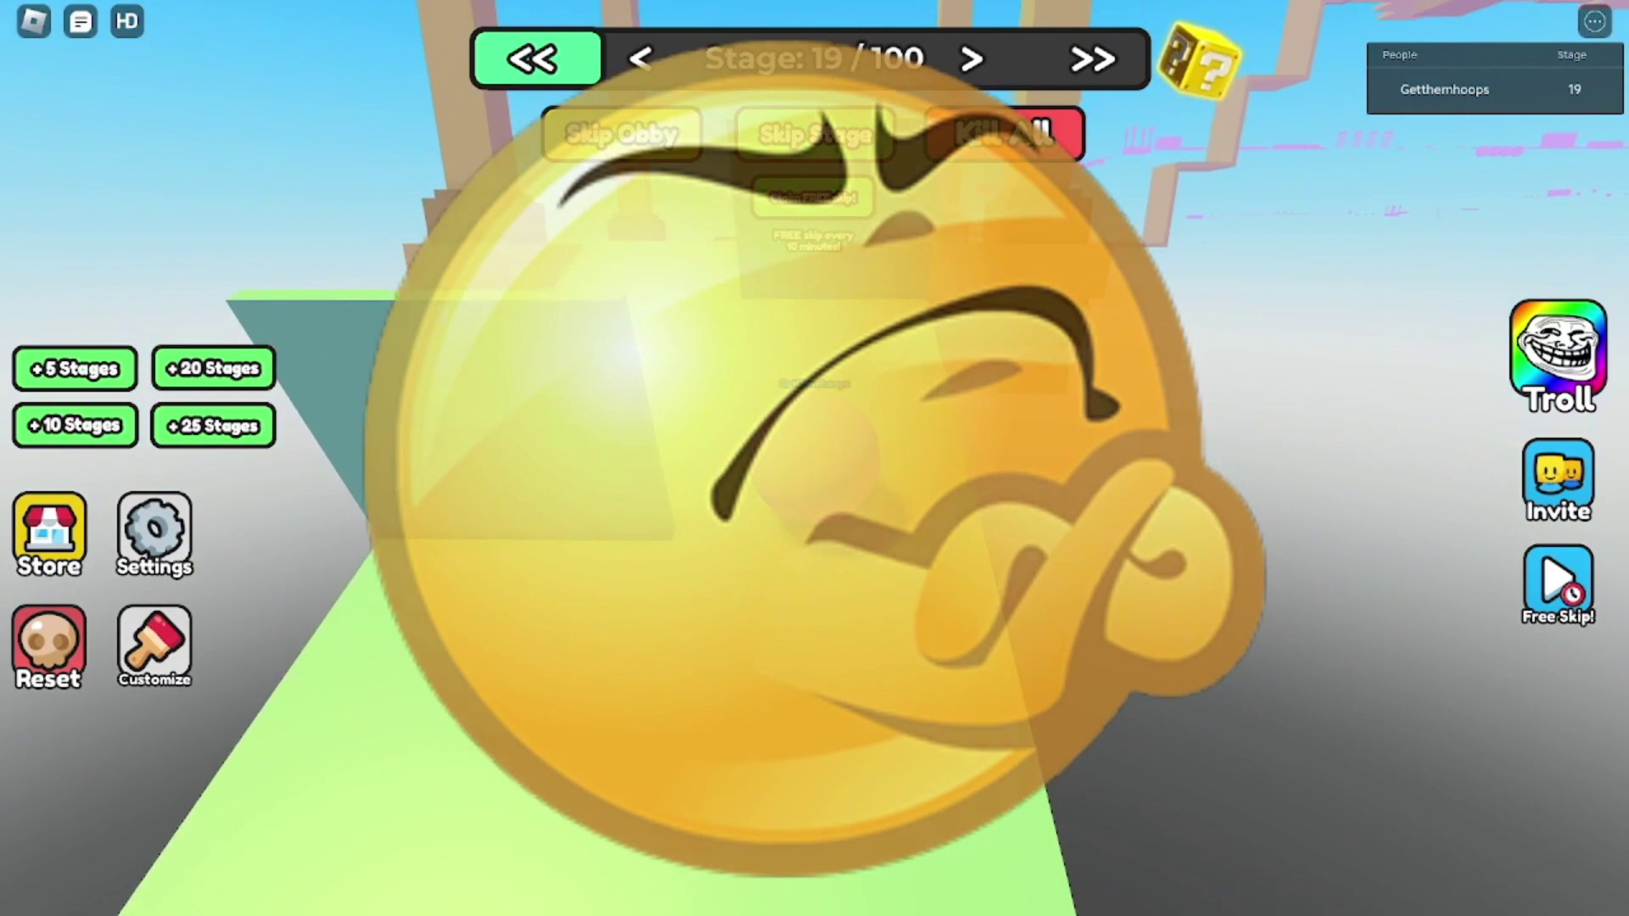
key(w)
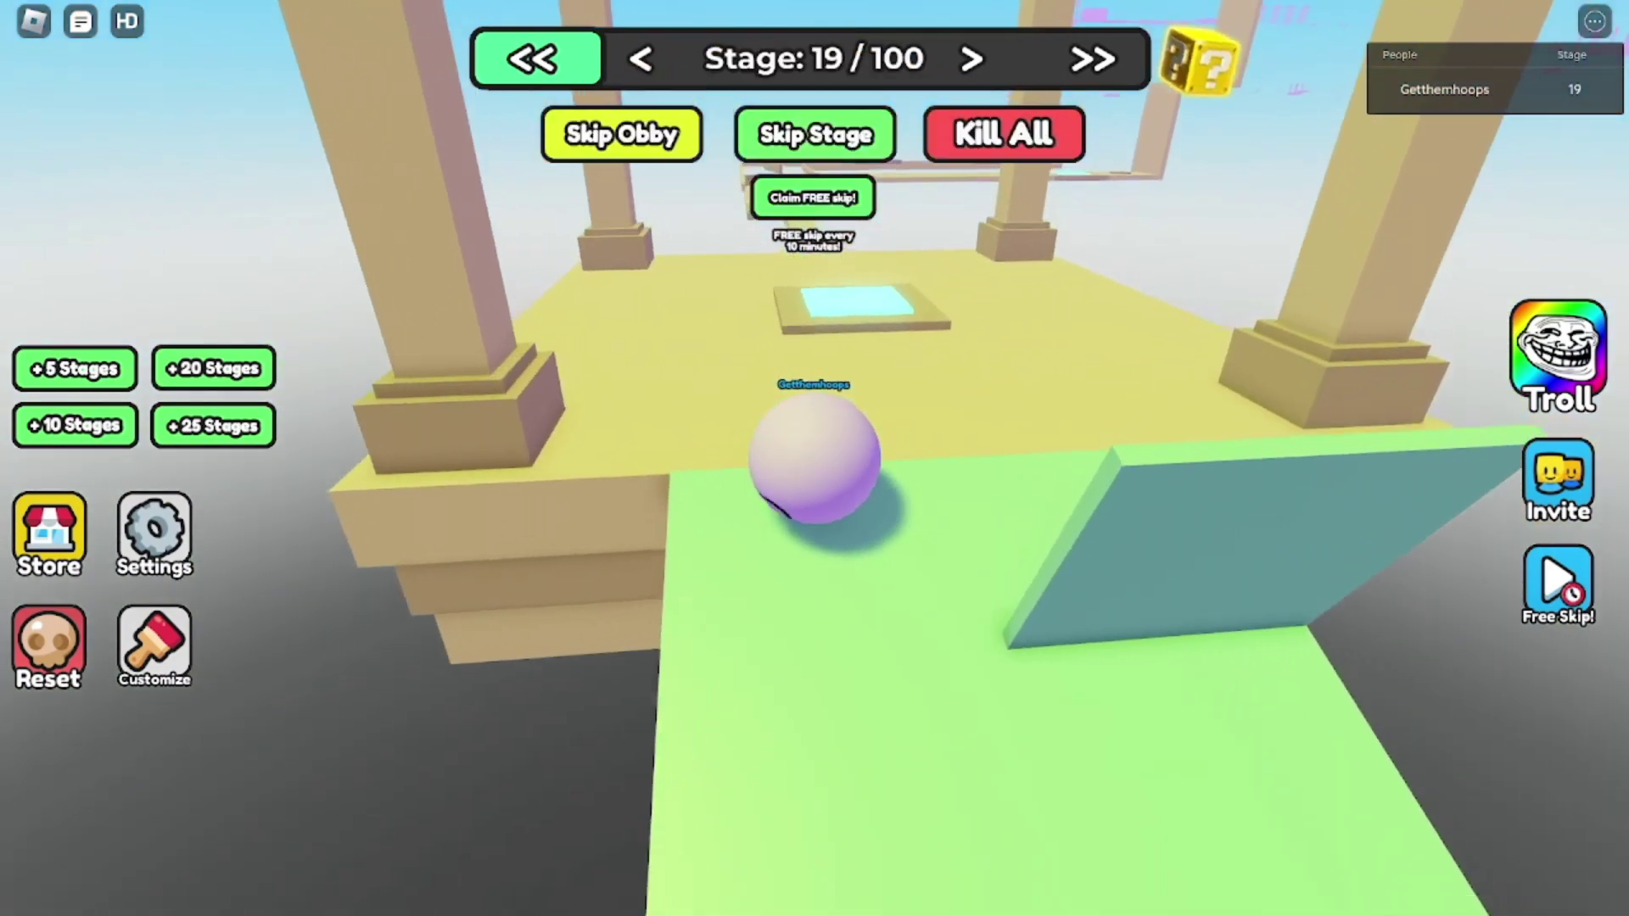
- Follow the narrow yellow path through the stage 21 checkpoint to stage 22
key(w)
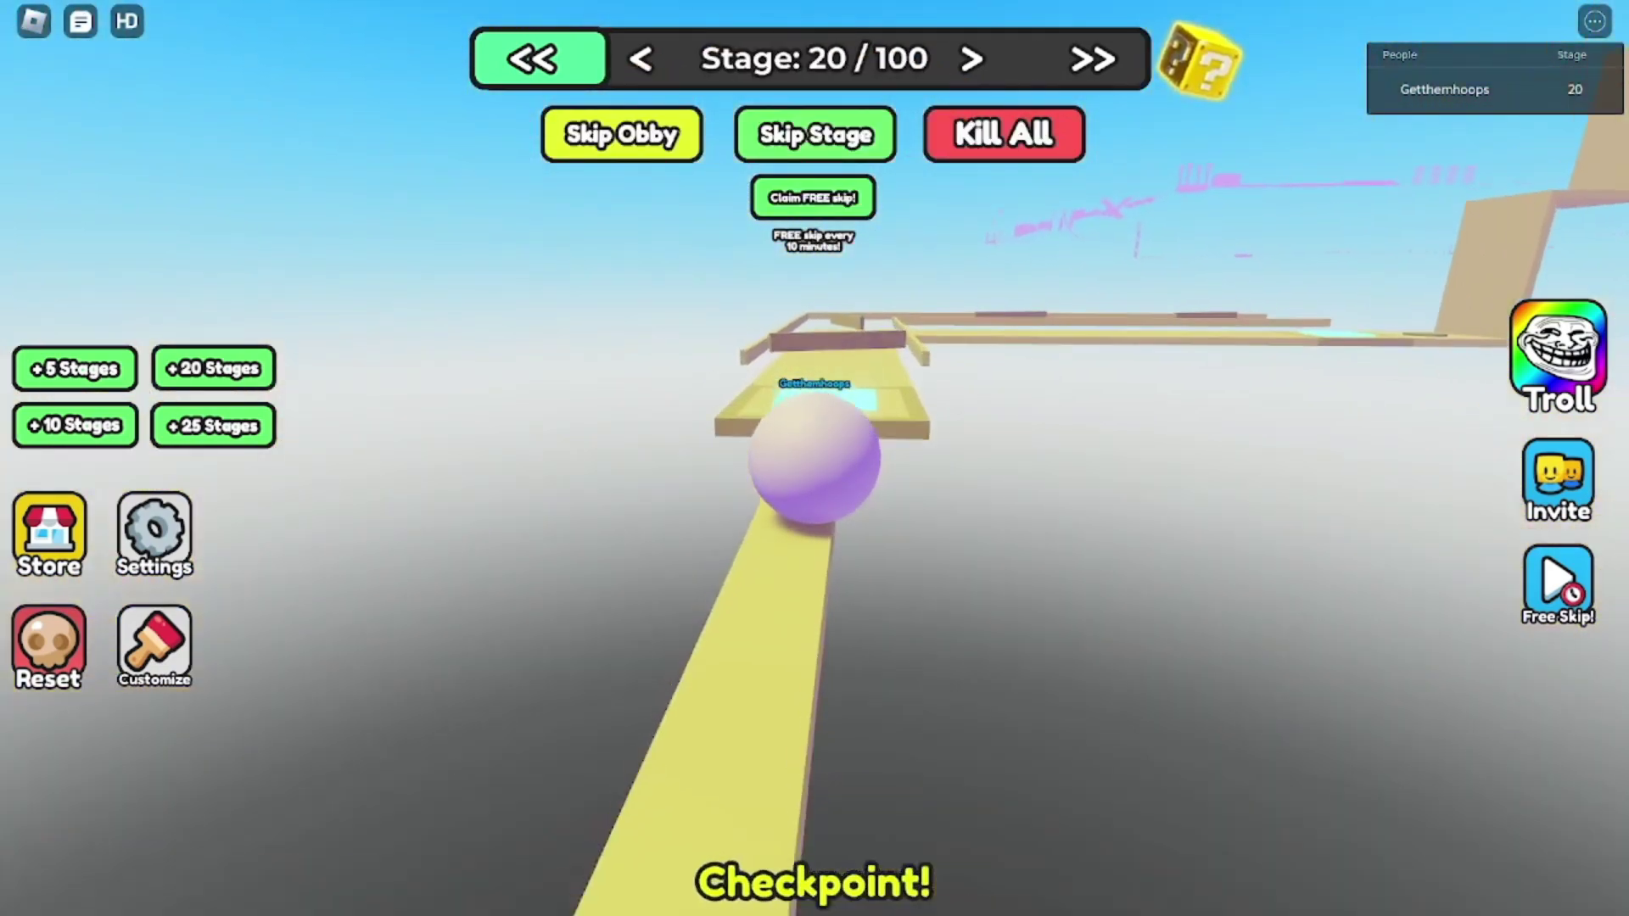
key(w)
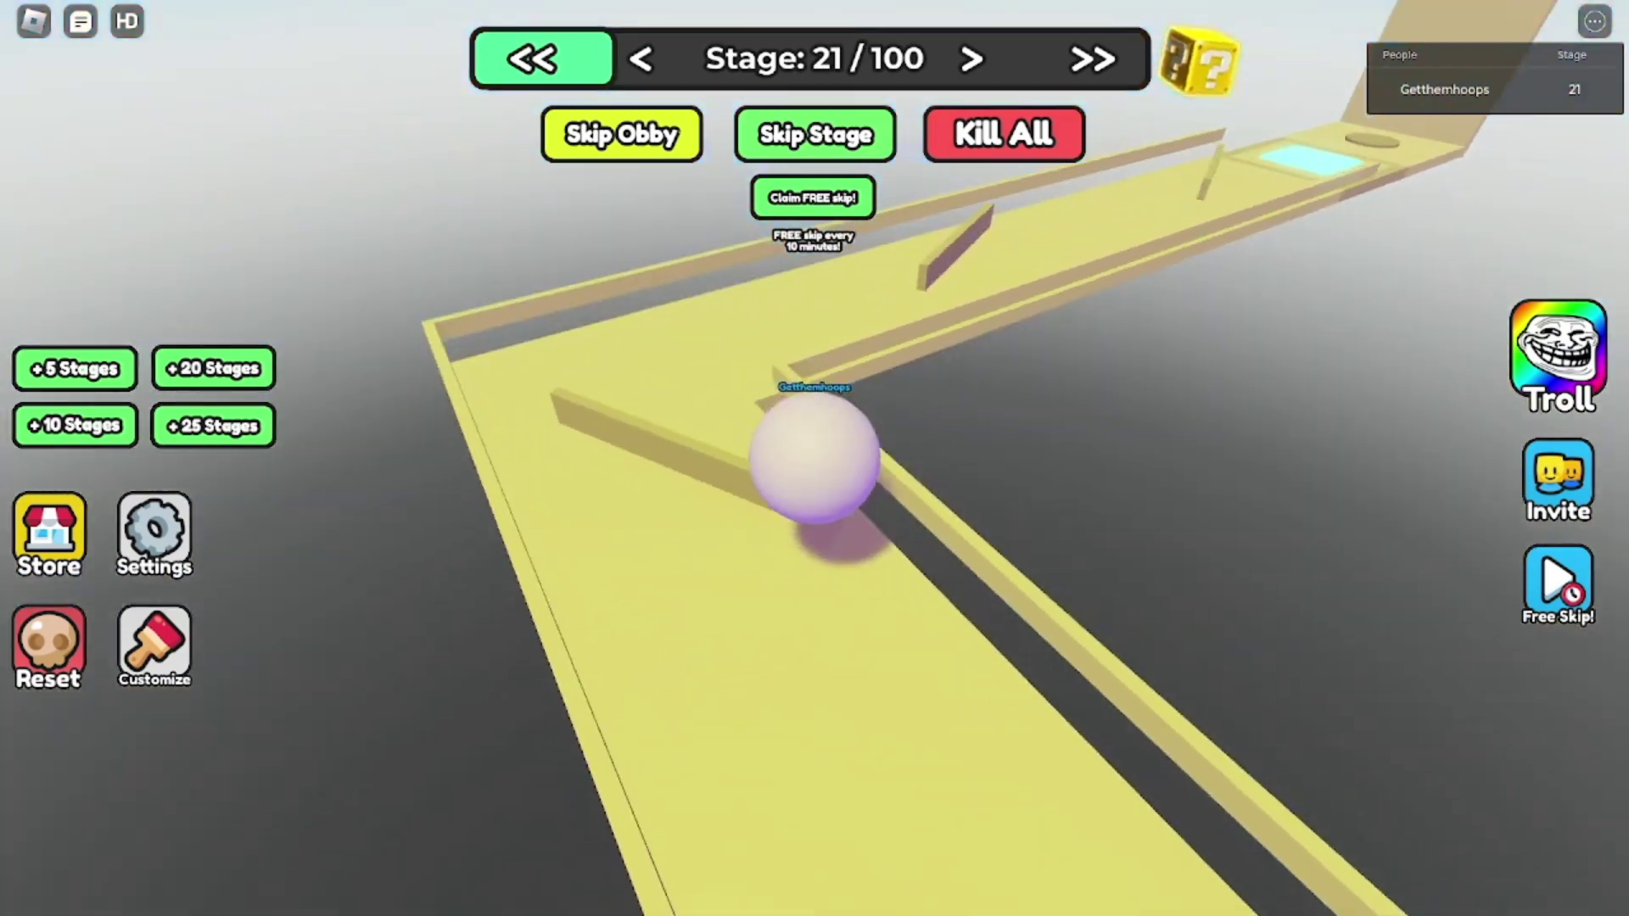
key(w)
key(w)
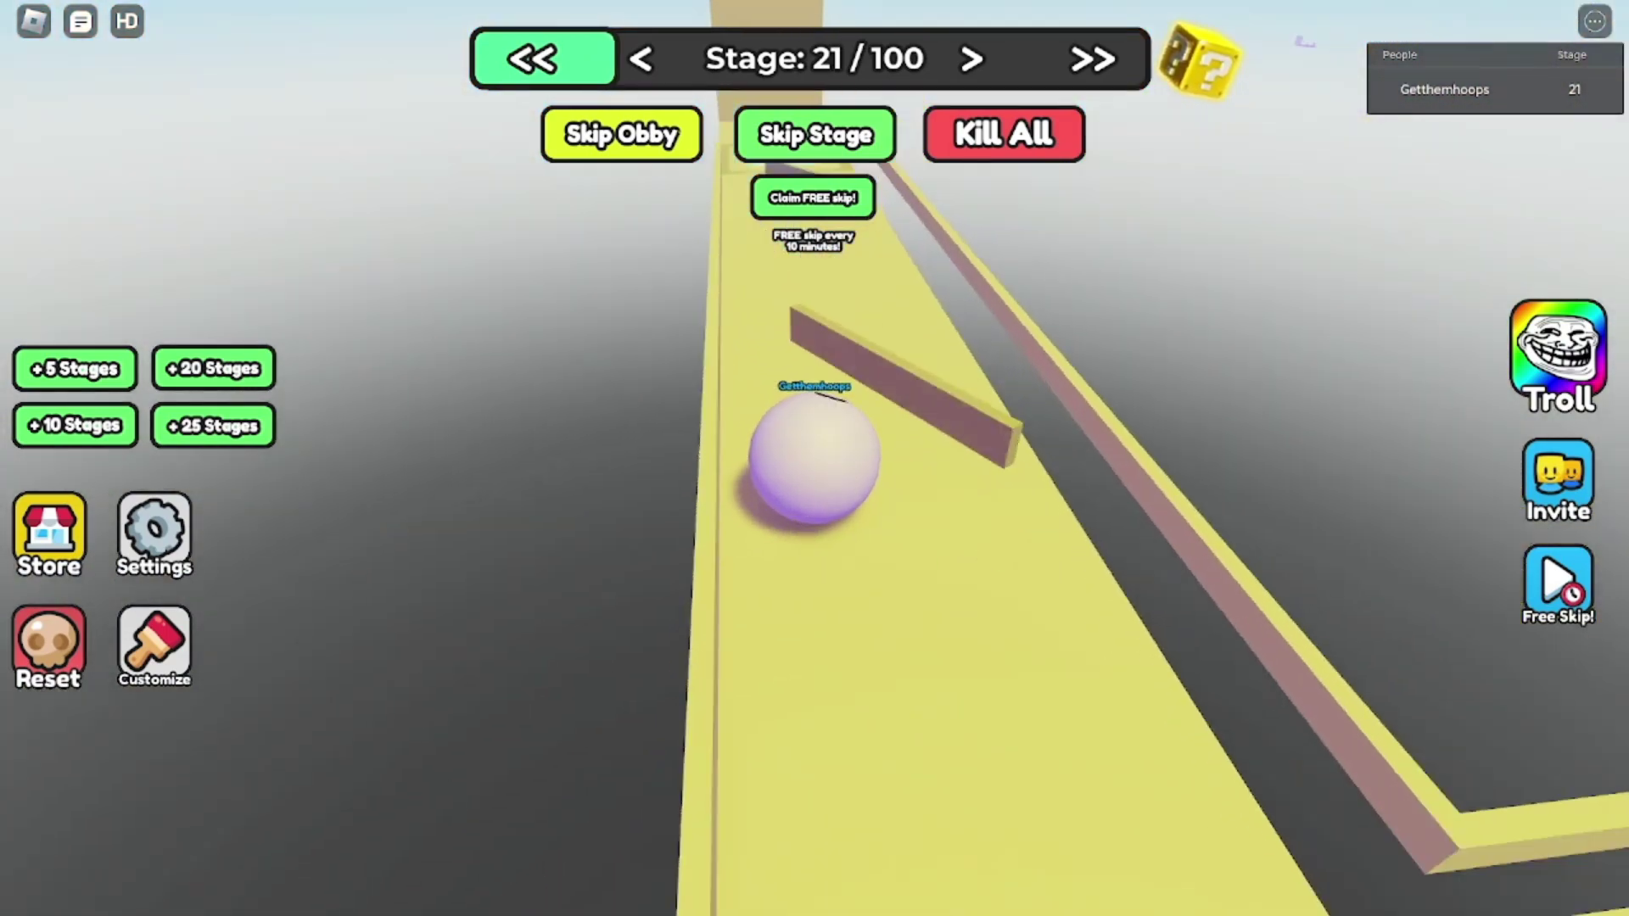
key(w)
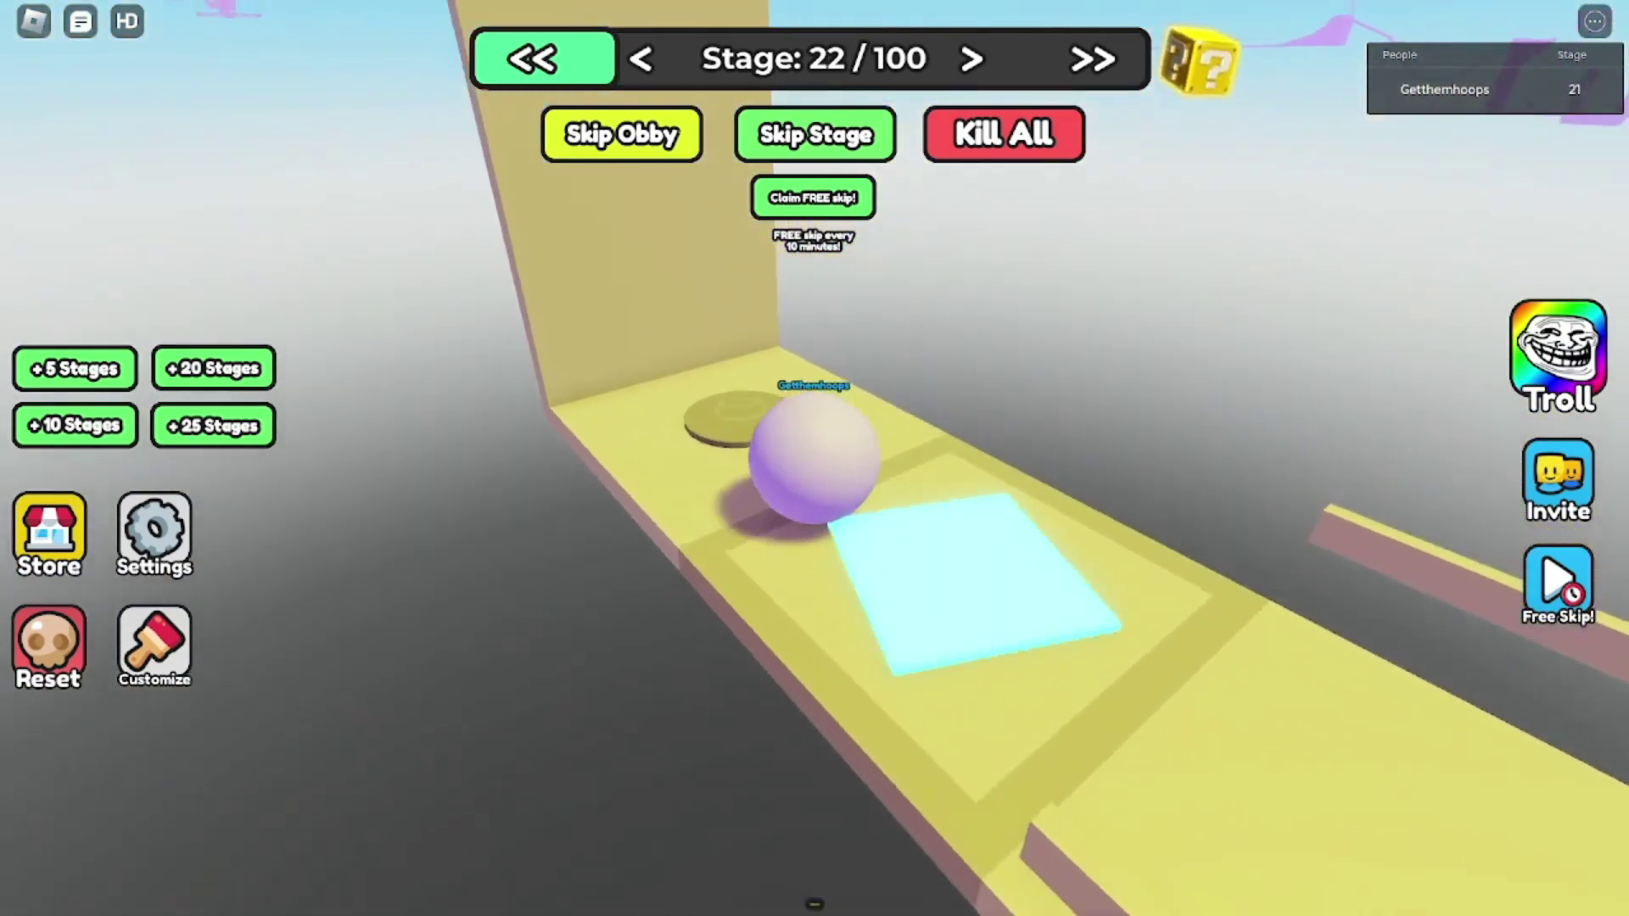
- Reach stage 24, roll between the tall poles to stage 26, and follow the arrows to stage 27
key(w)
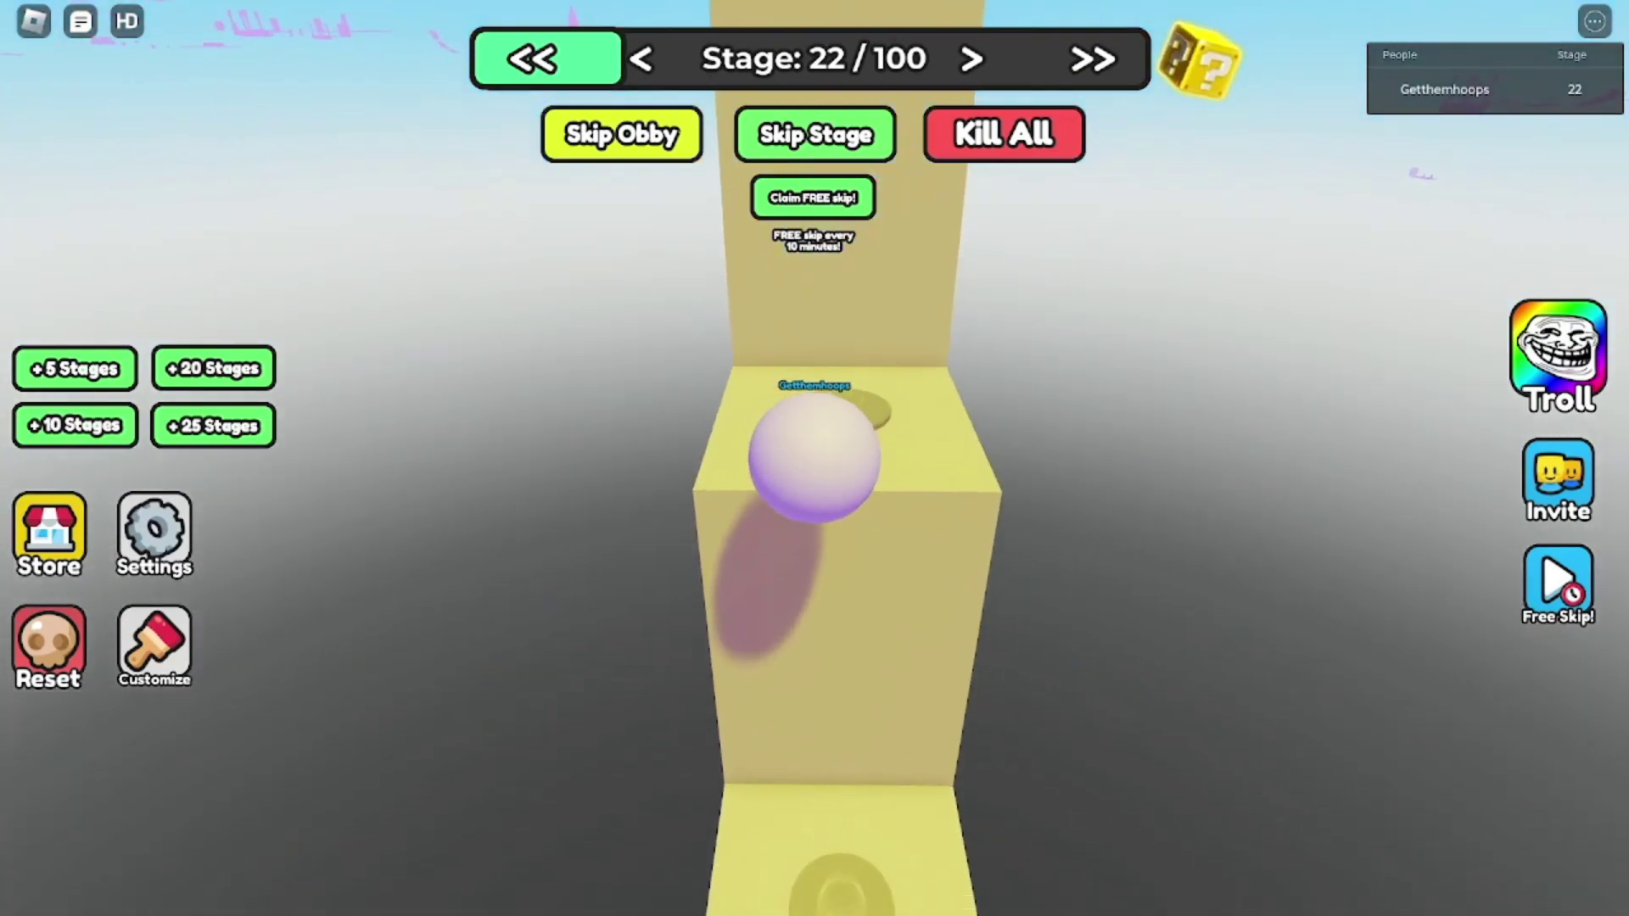
key(w)
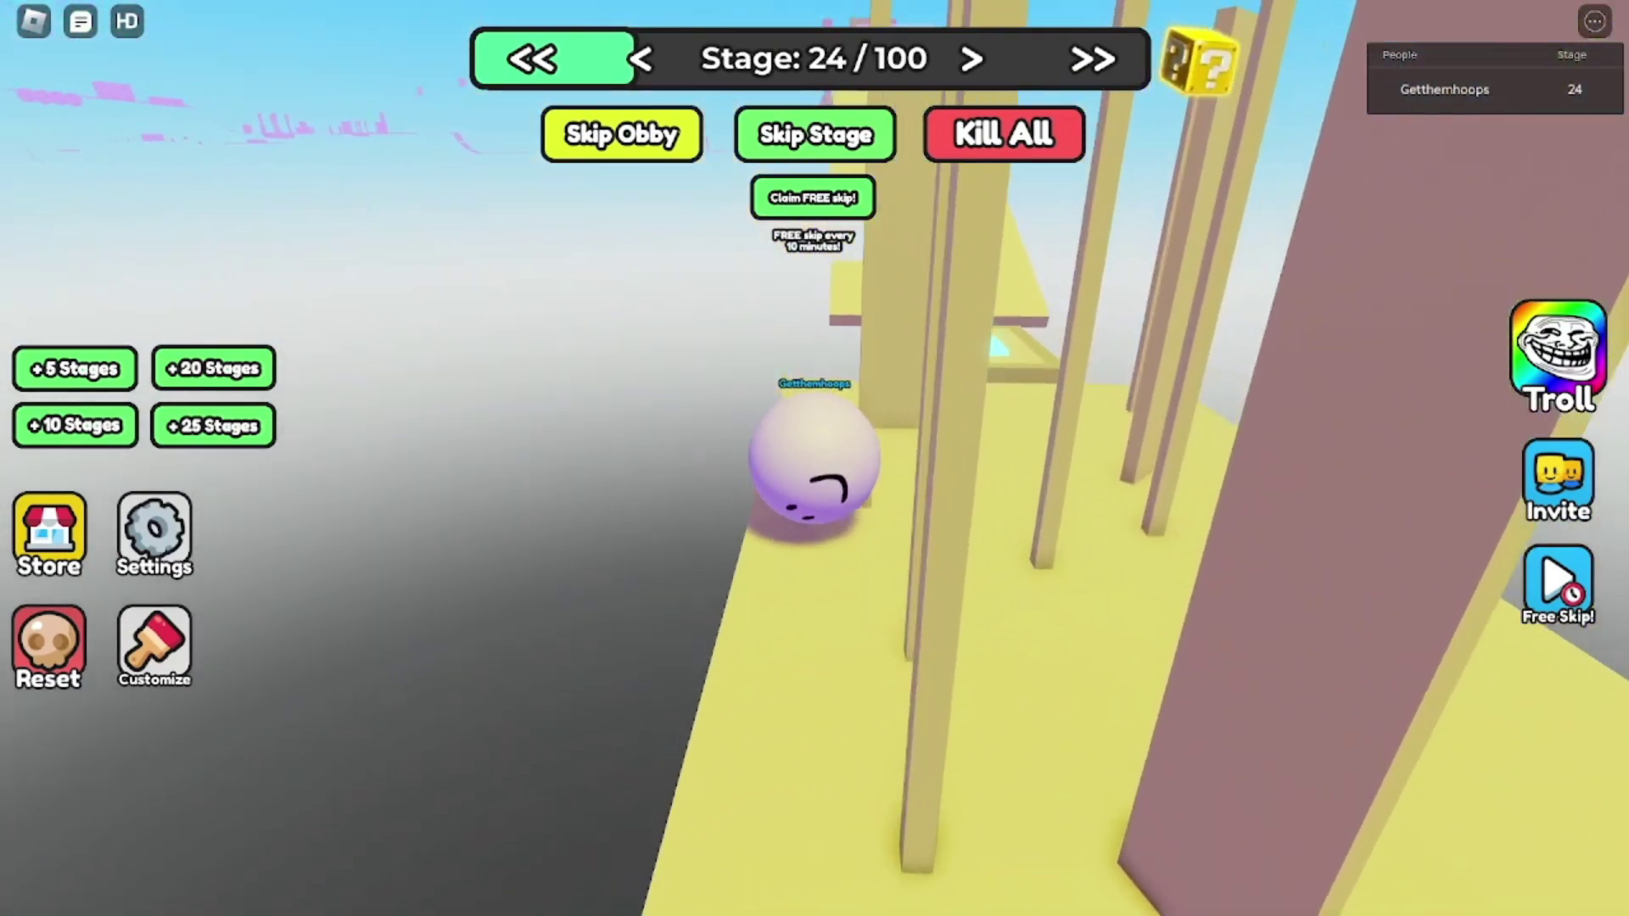
key(w)
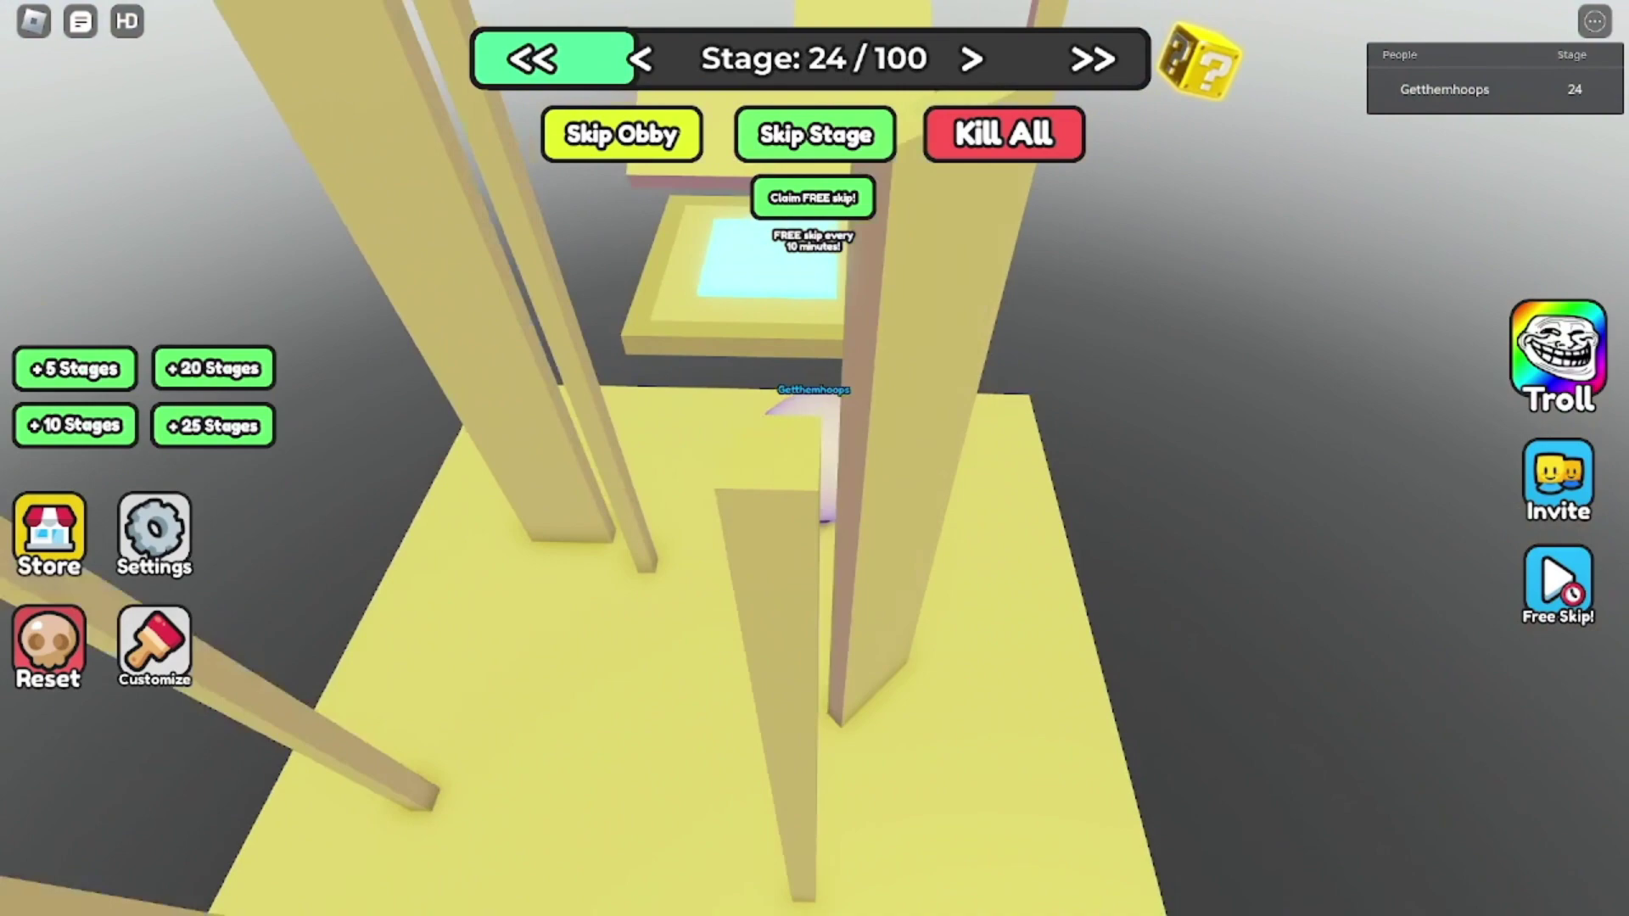
key(w)
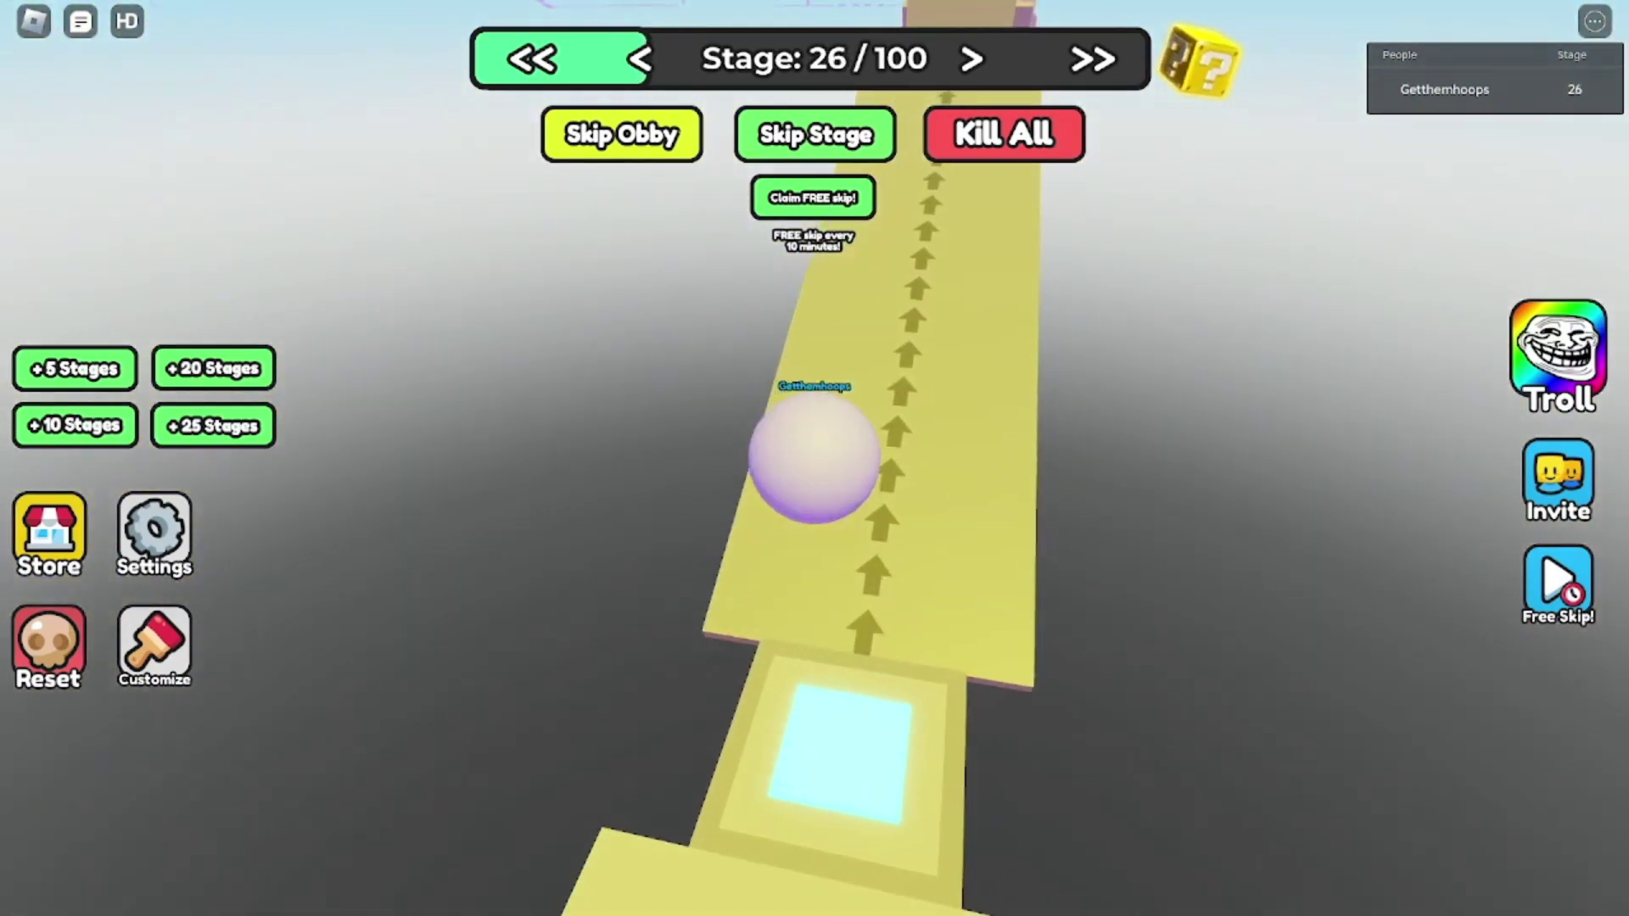
key(w)
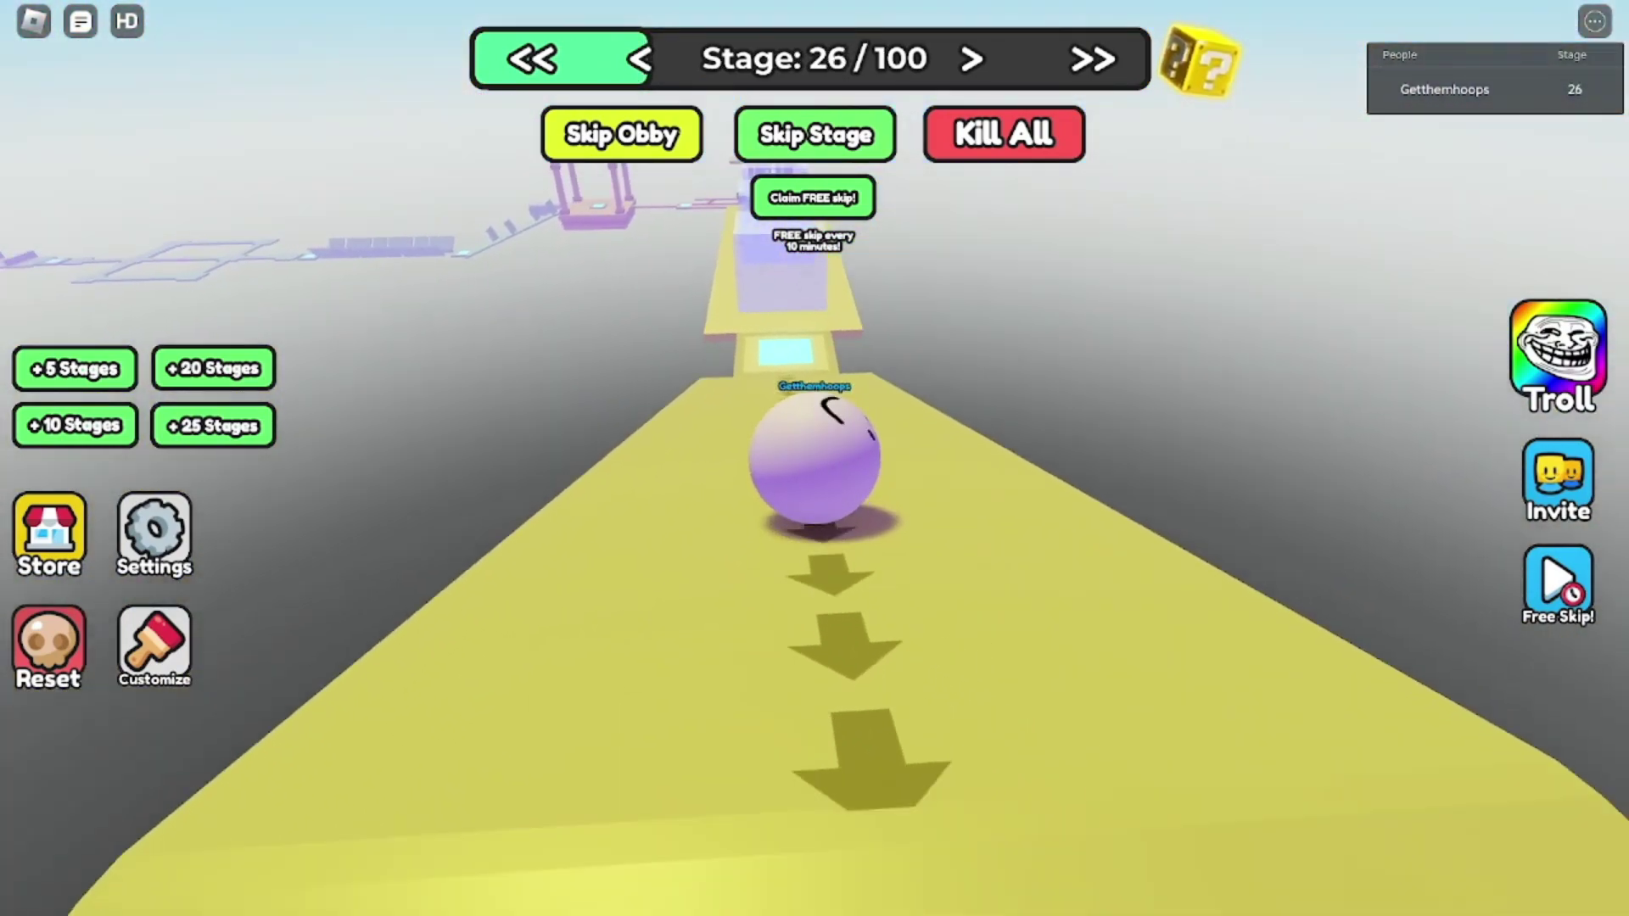
key(w)
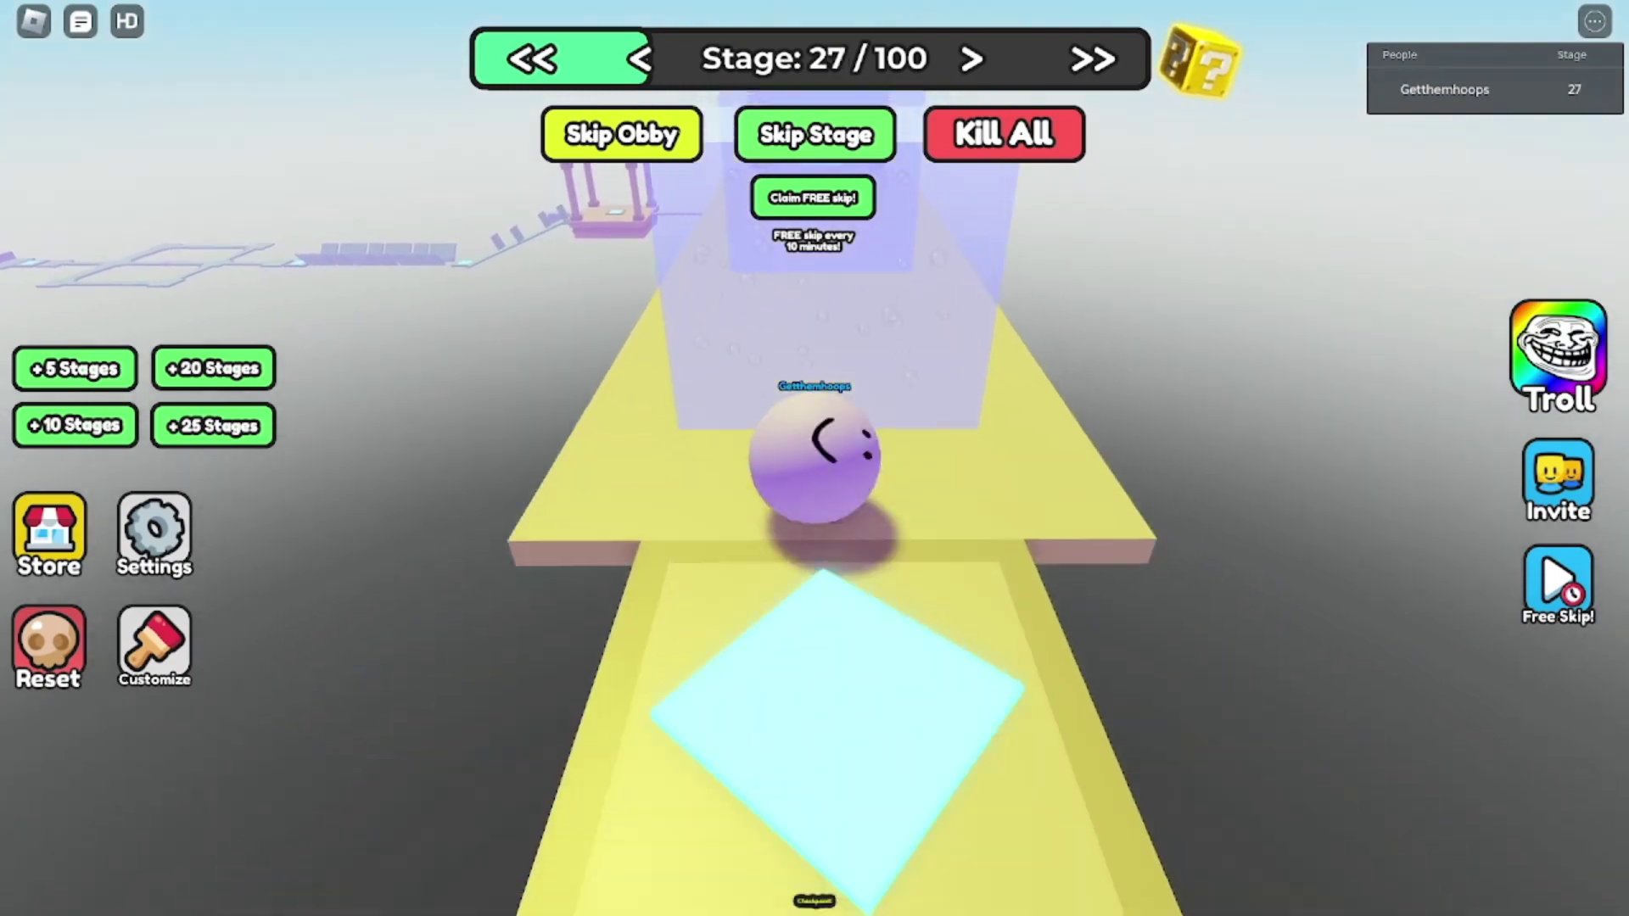
- Continue along the arrow path to stage 28, then climb the stairs to stage 29
key(w)
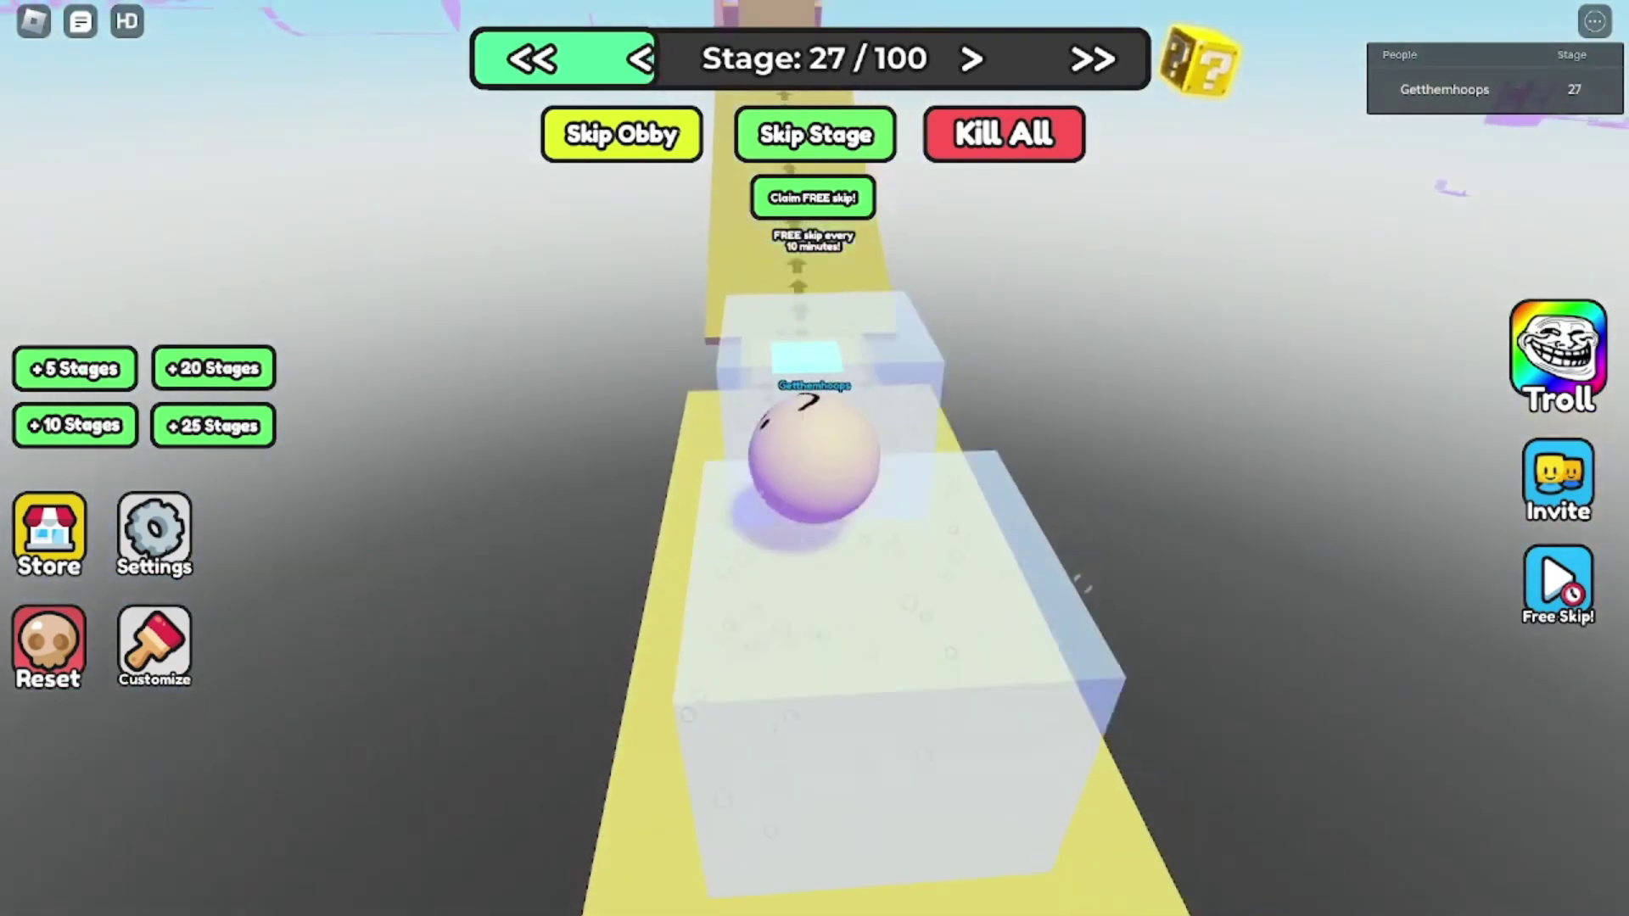
key(w)
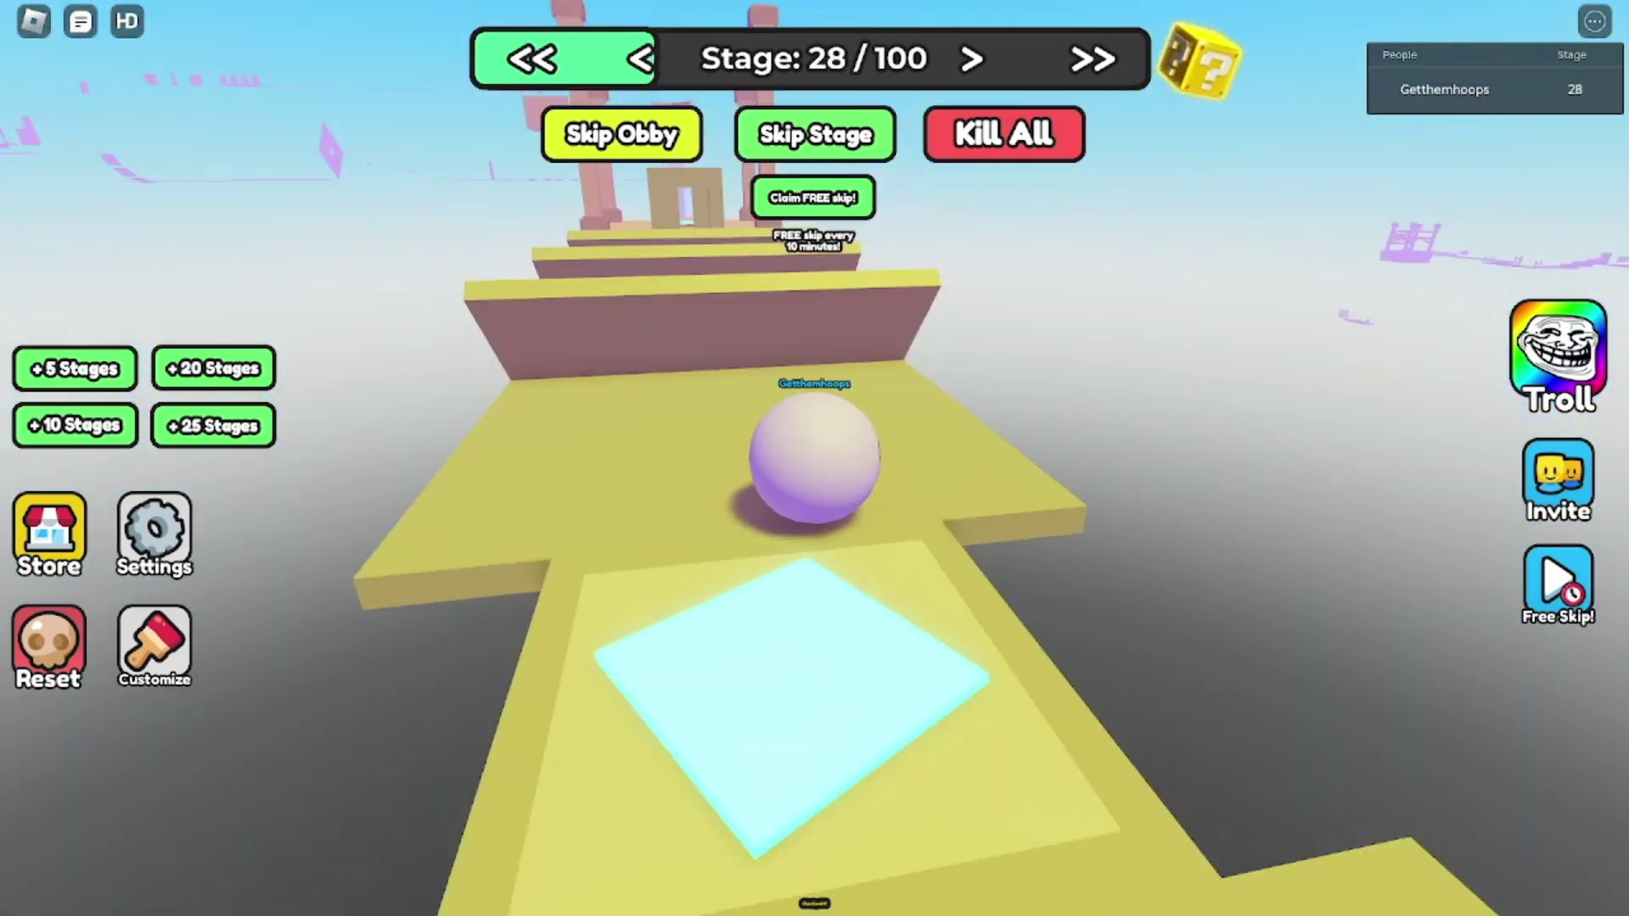
key(w)
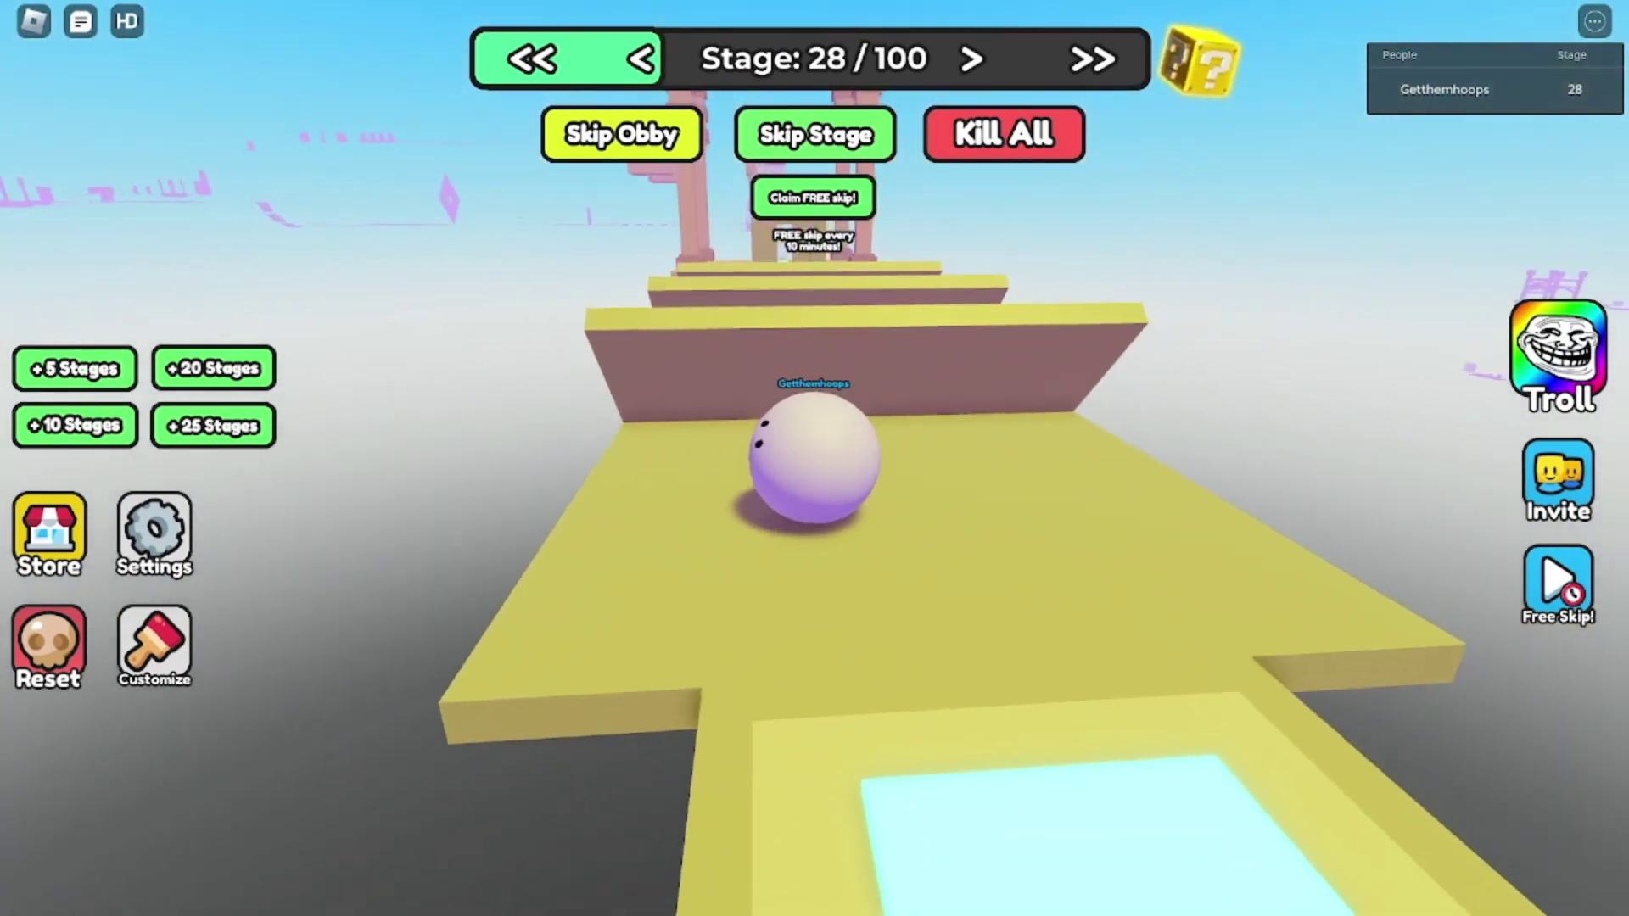
key(w)
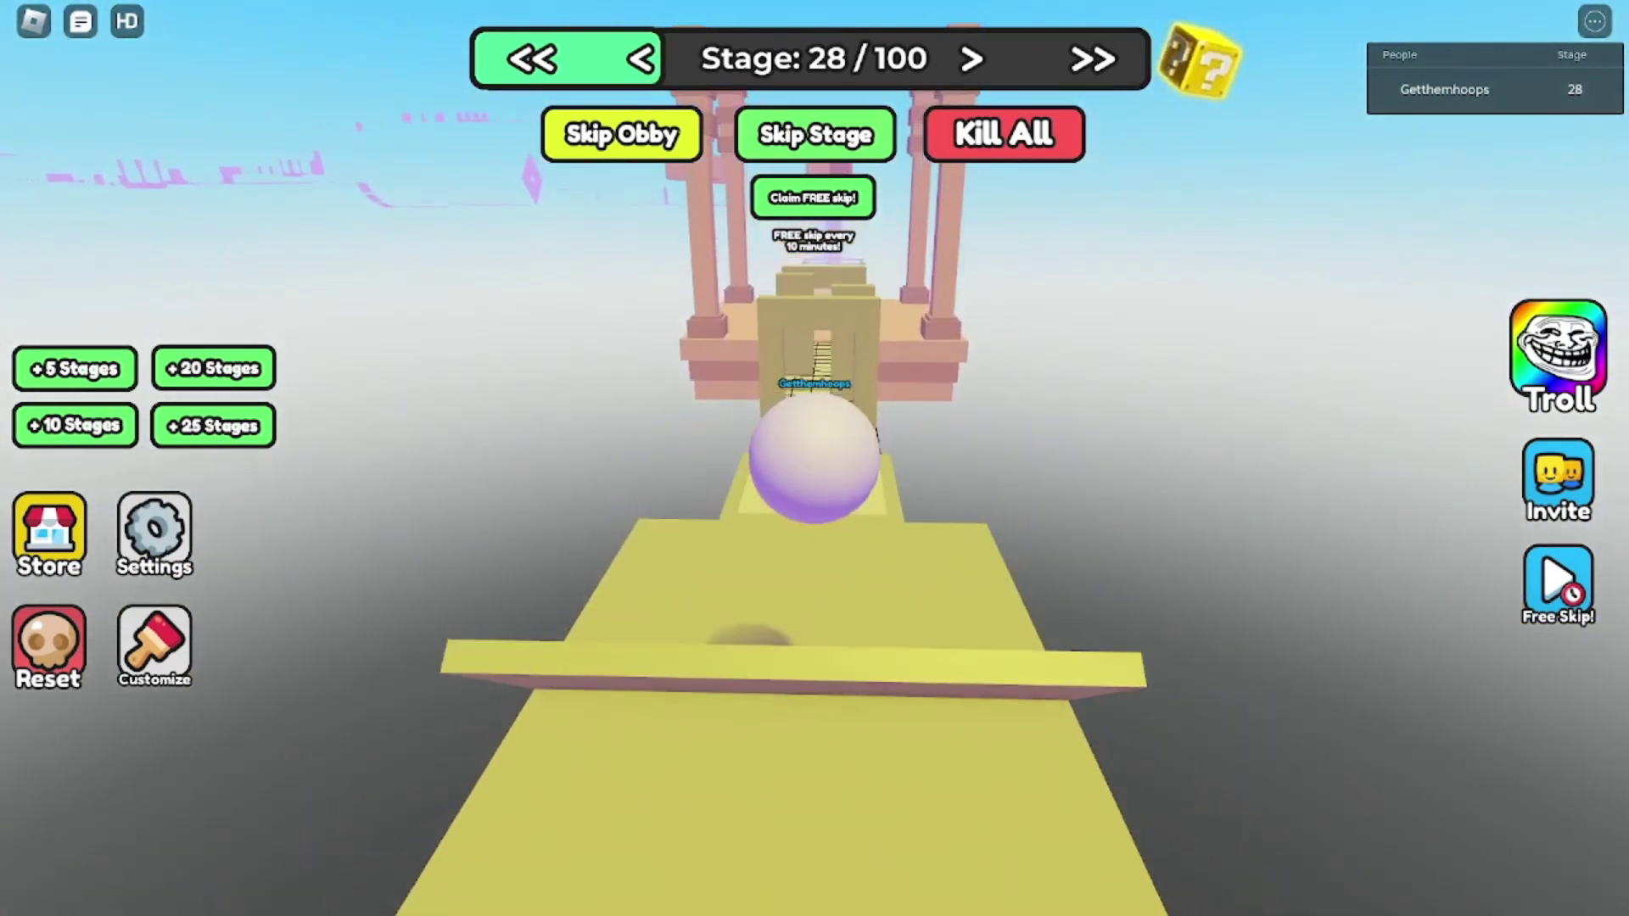
key(w)
key(w)
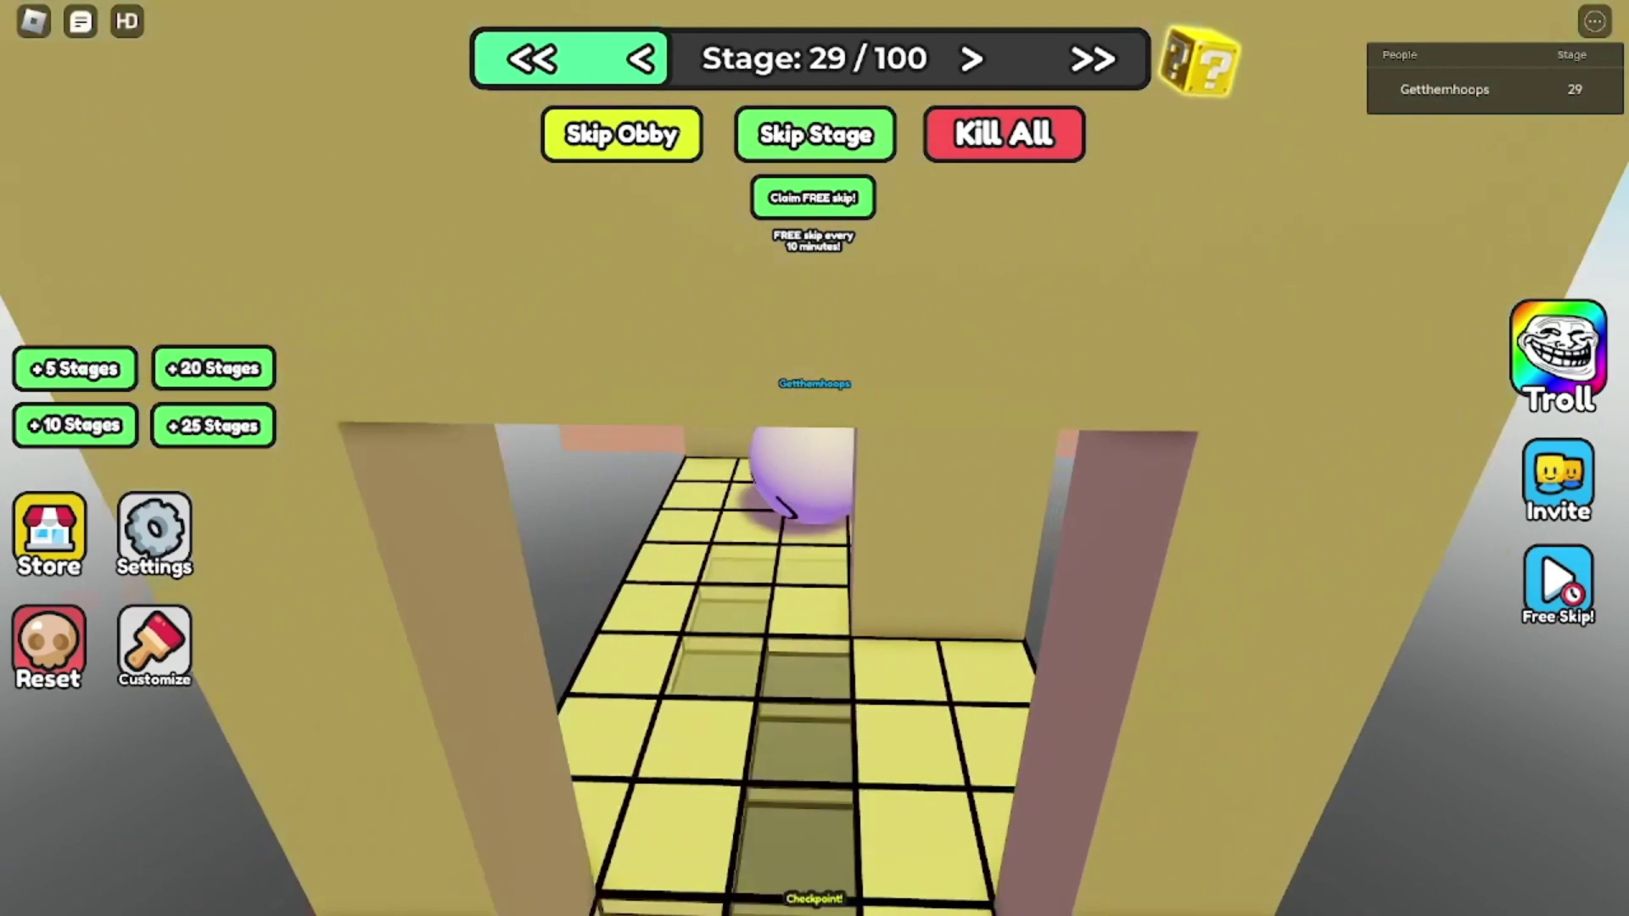
key(w)
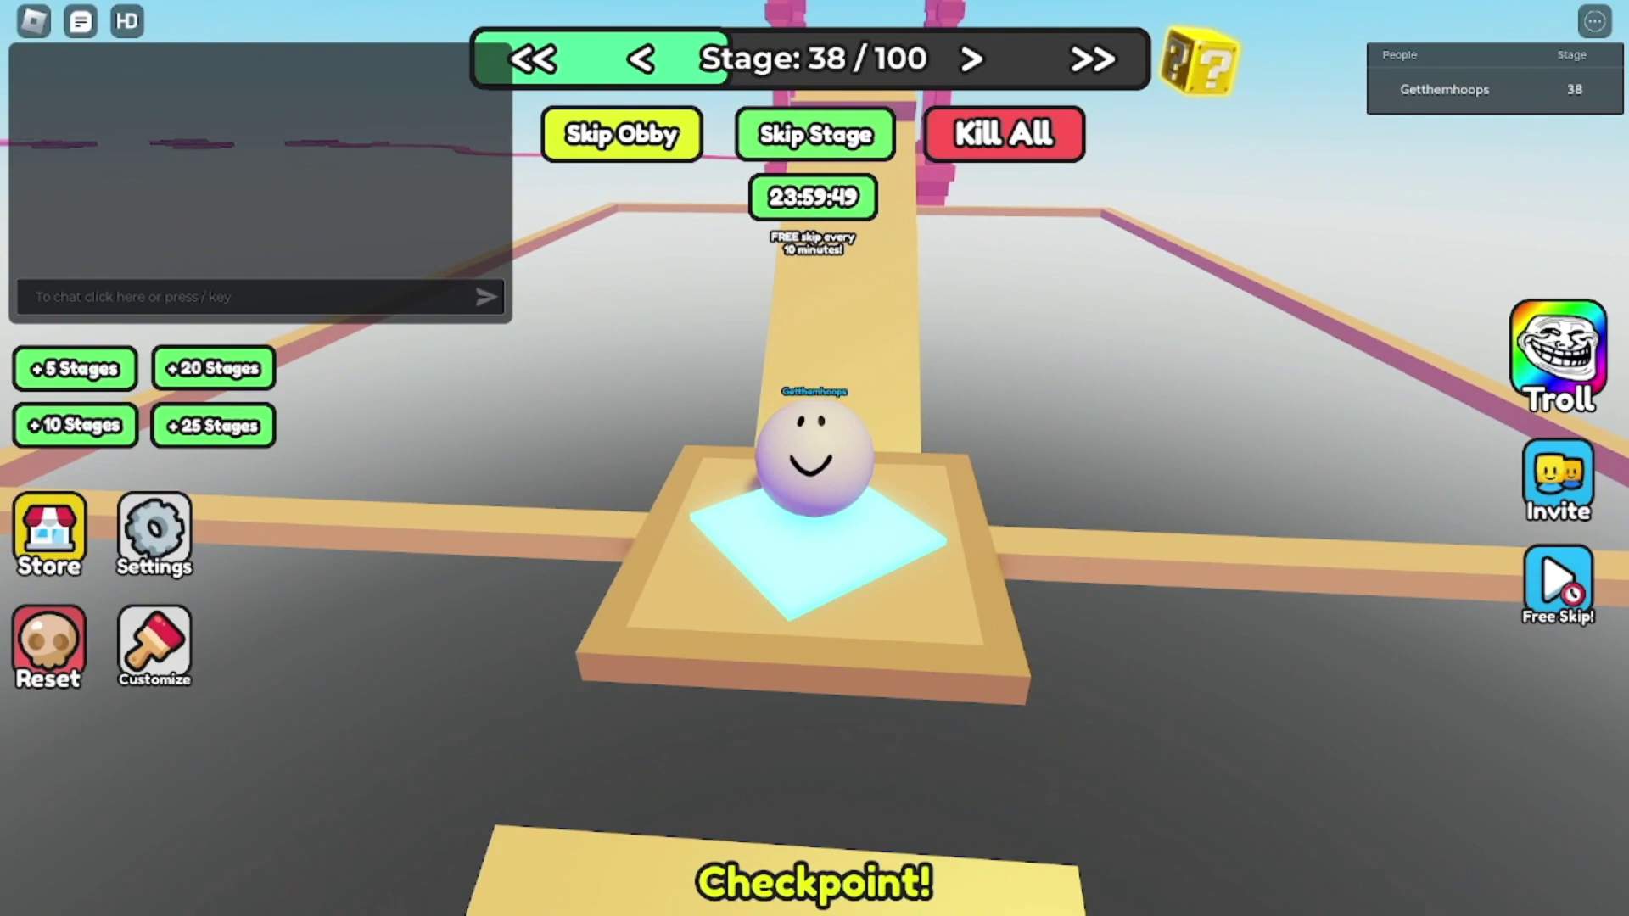
- Roll past the stage 39 checkpoint to the stage 40 pad, then along the winding pink path
key(w)
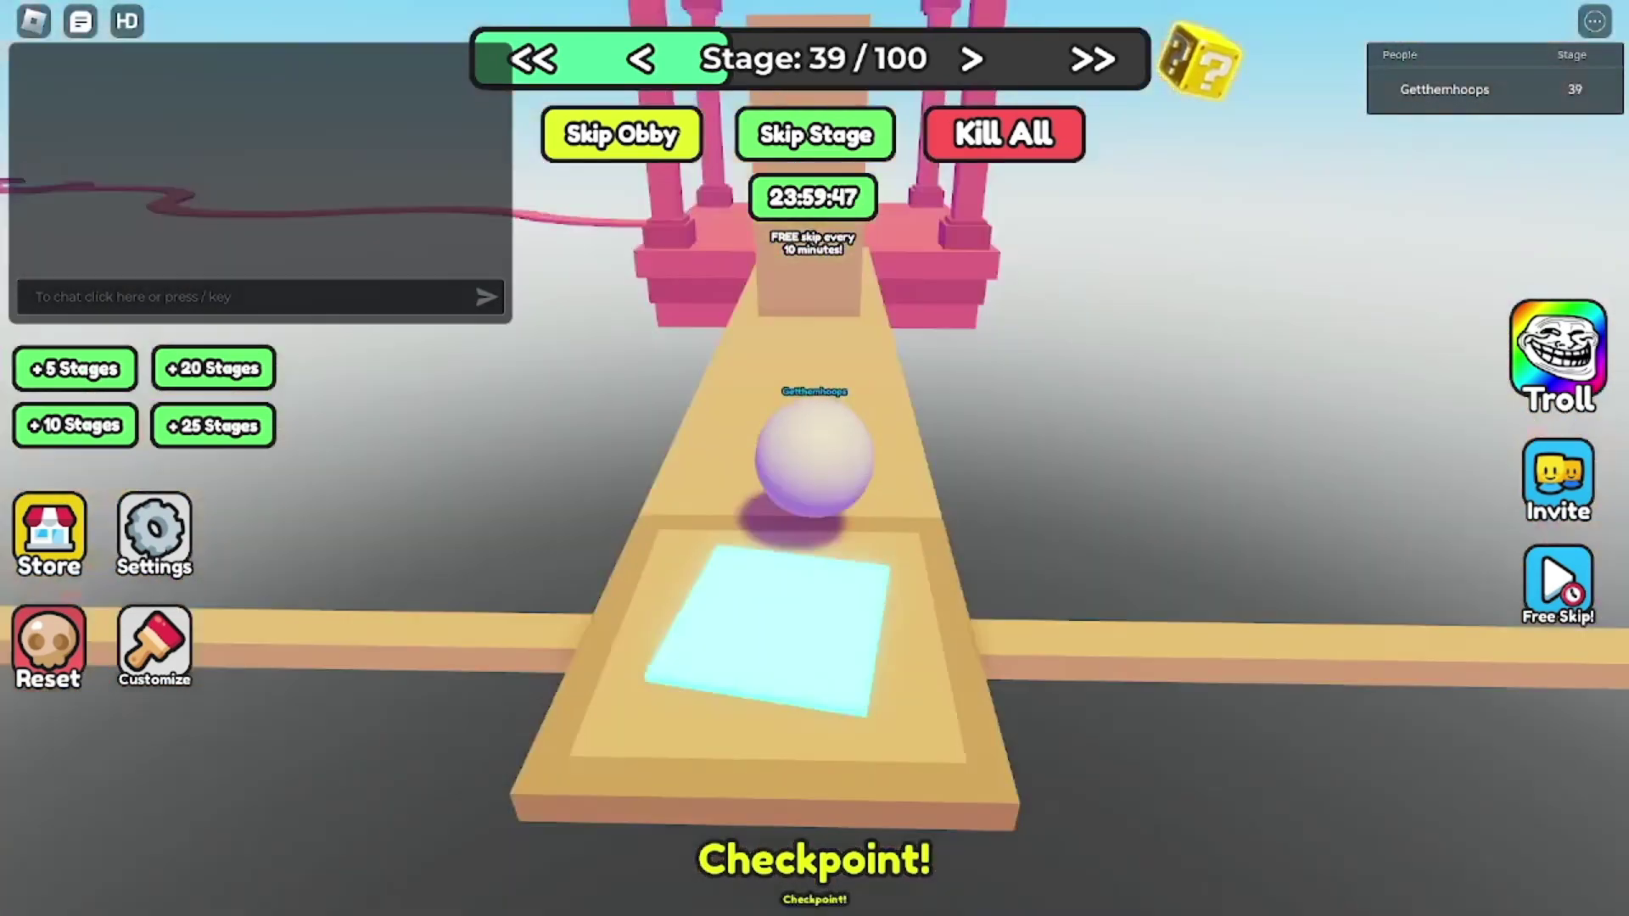
key(w)
key(d)
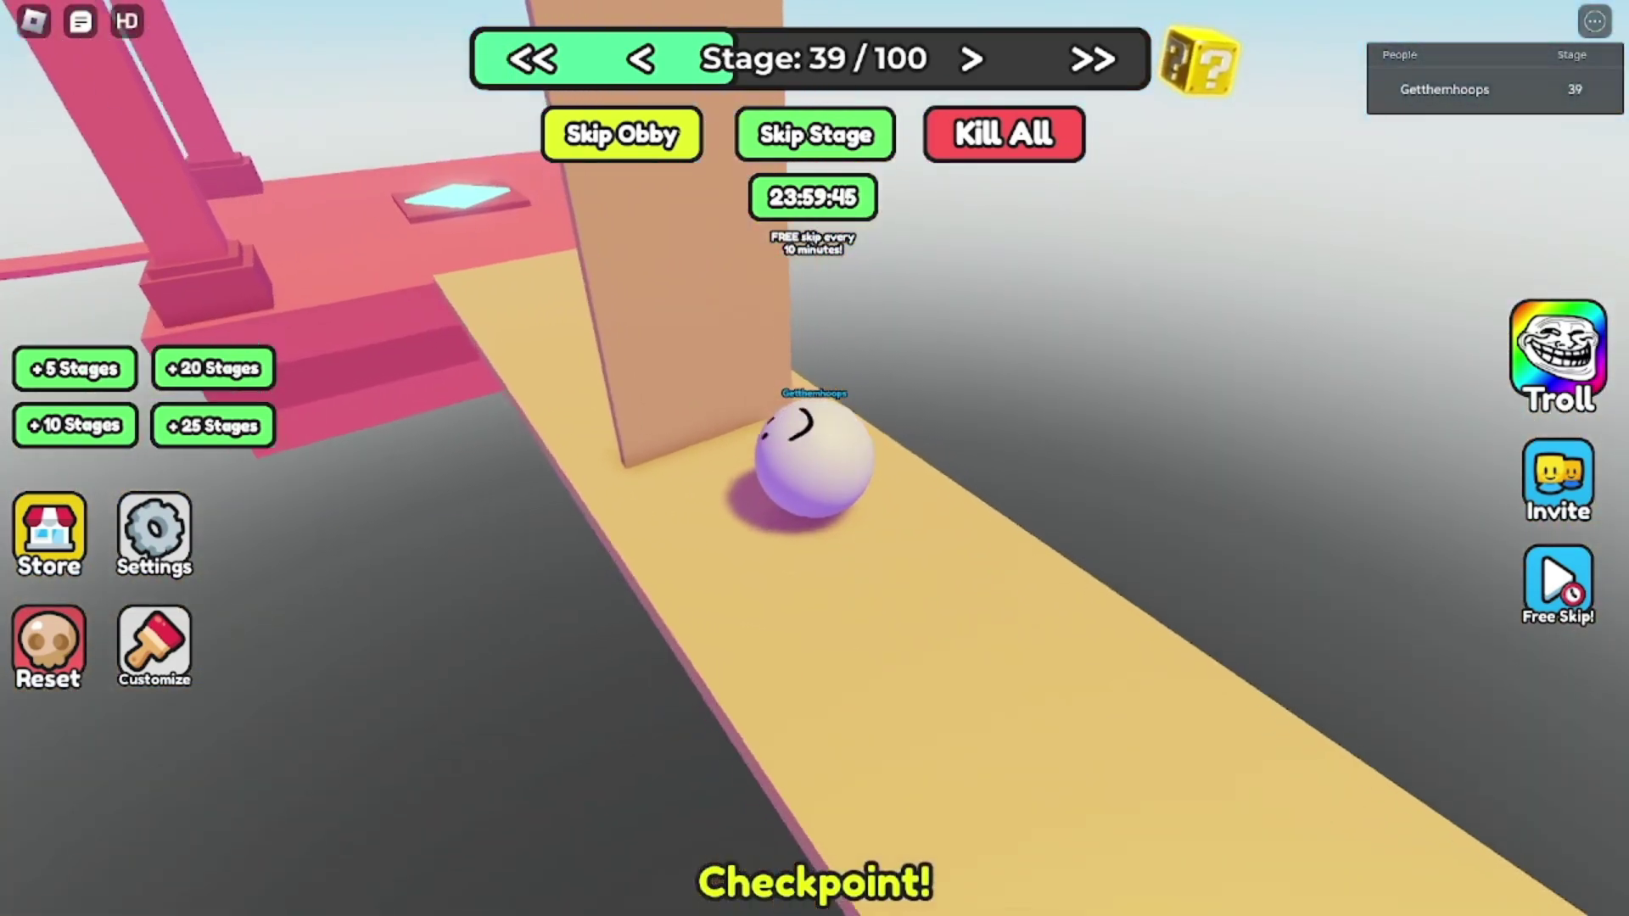
key(w)
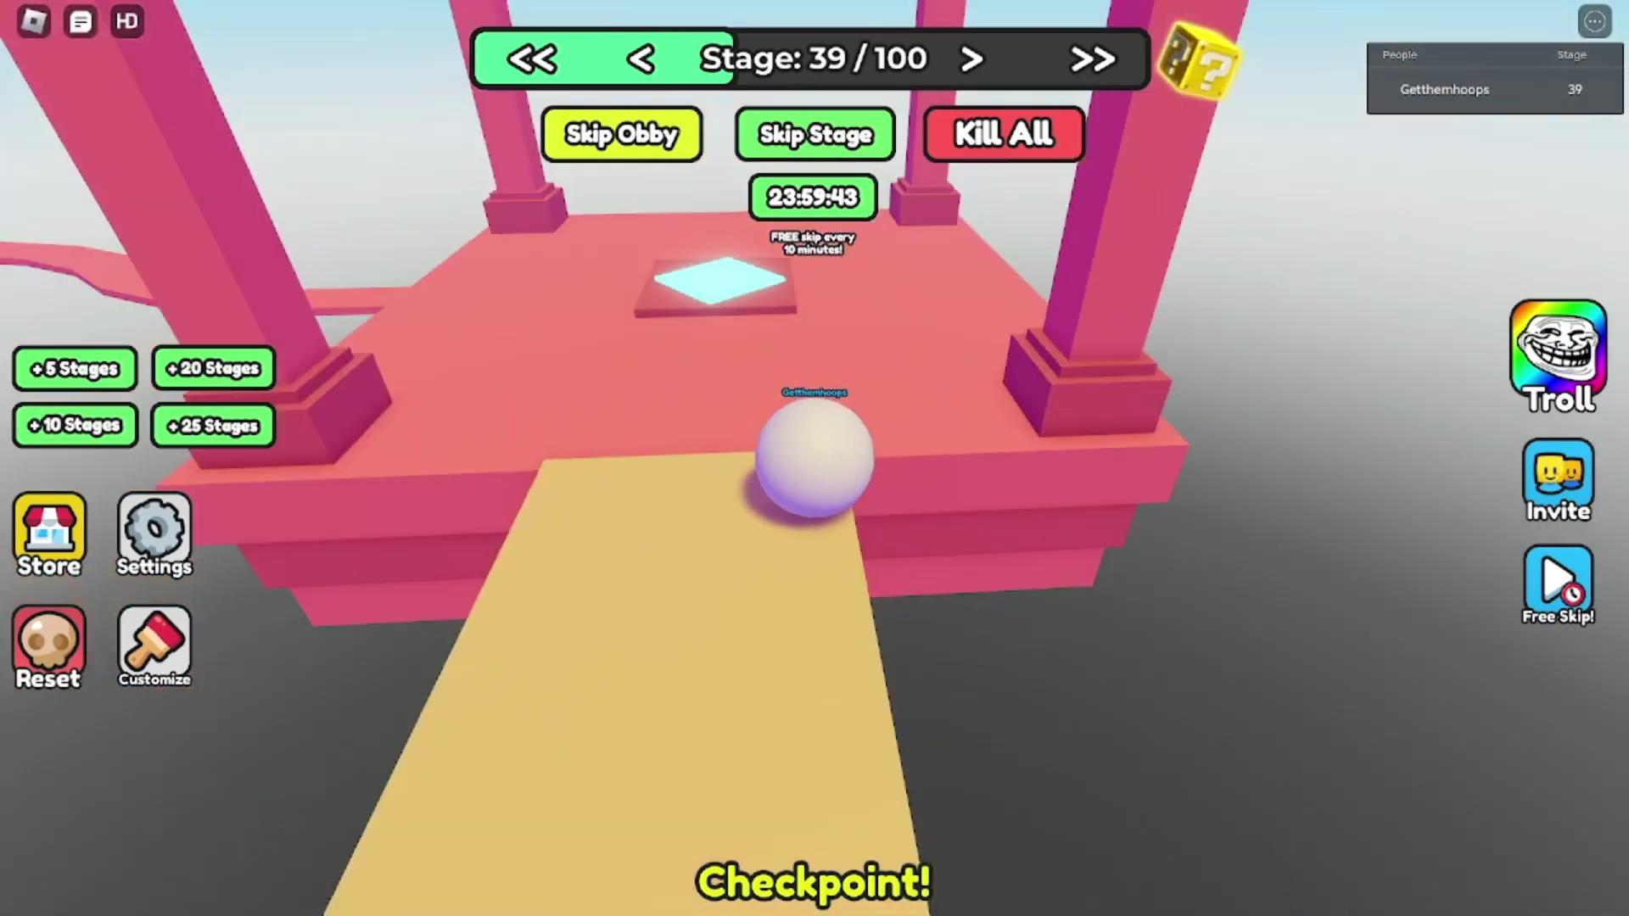
key(w)
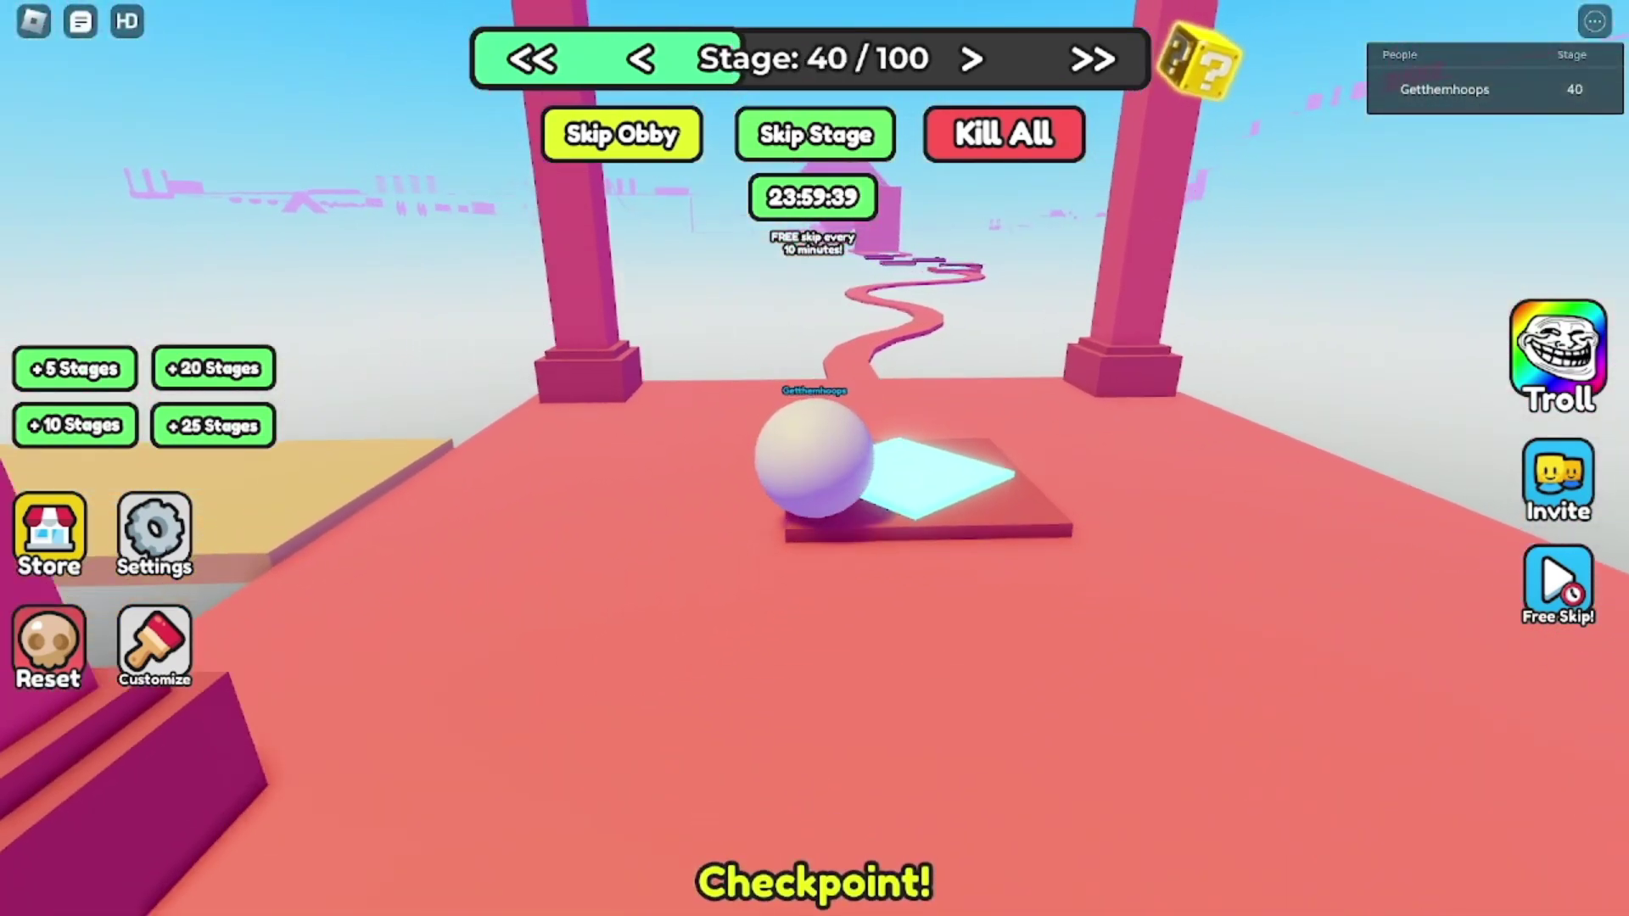
key(w)
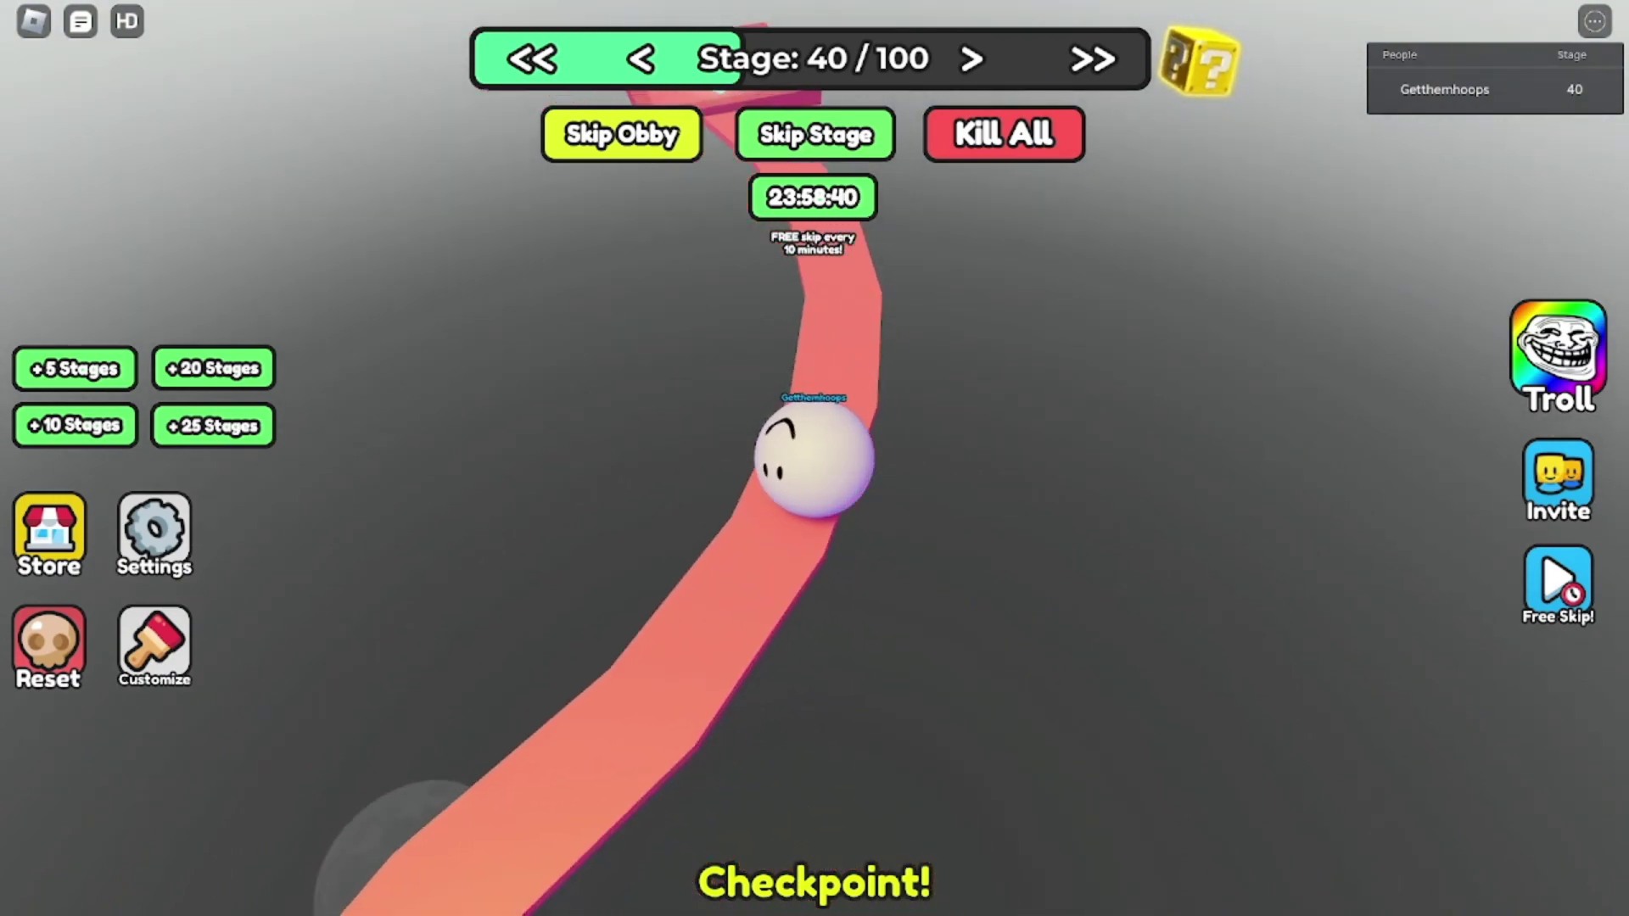
- Roll onto the stage 41 checkpoint pad and line the ball up on it
key(w)
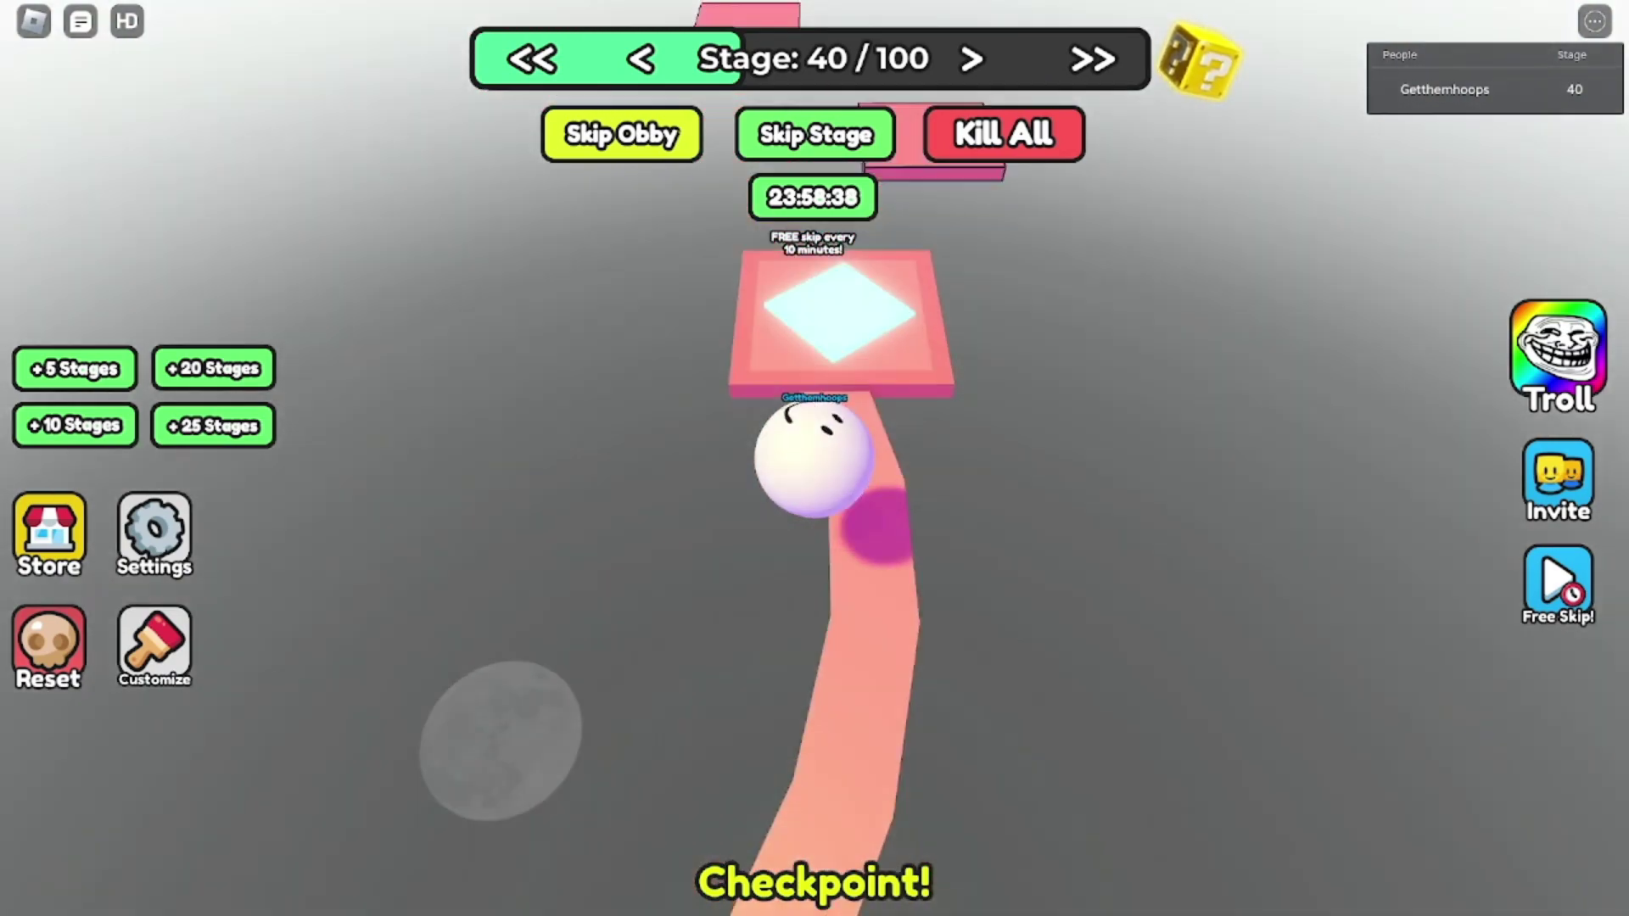
key(s)
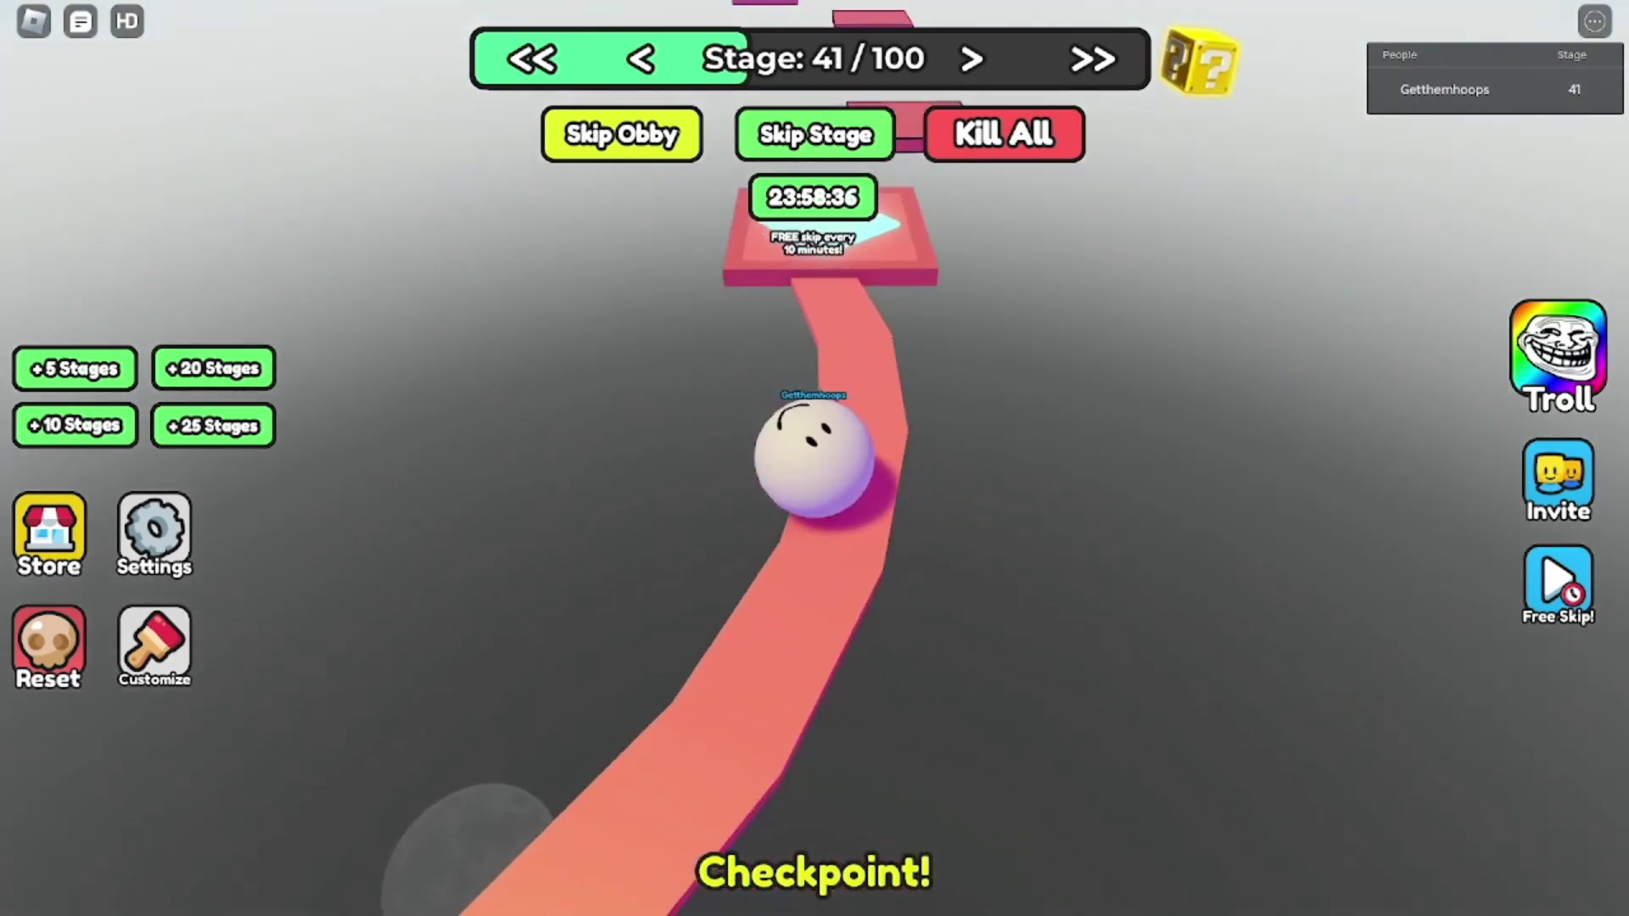
key(w)
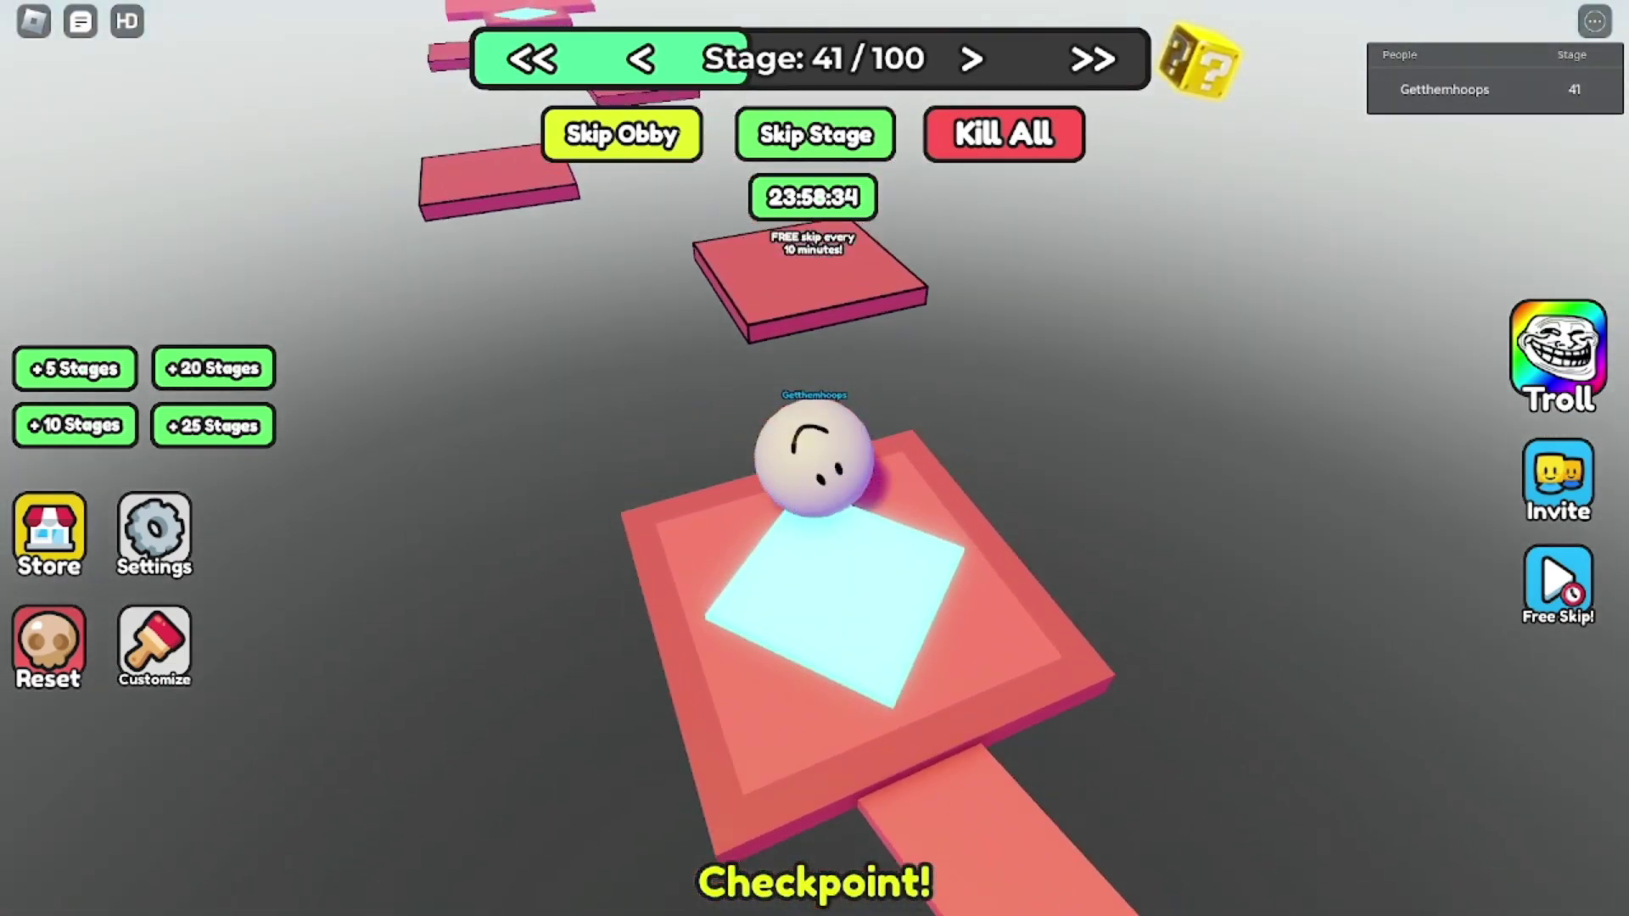
- Jump the ball across the gaps between the floating pink platforms, retrying after a respawn
key(w)
key(space)
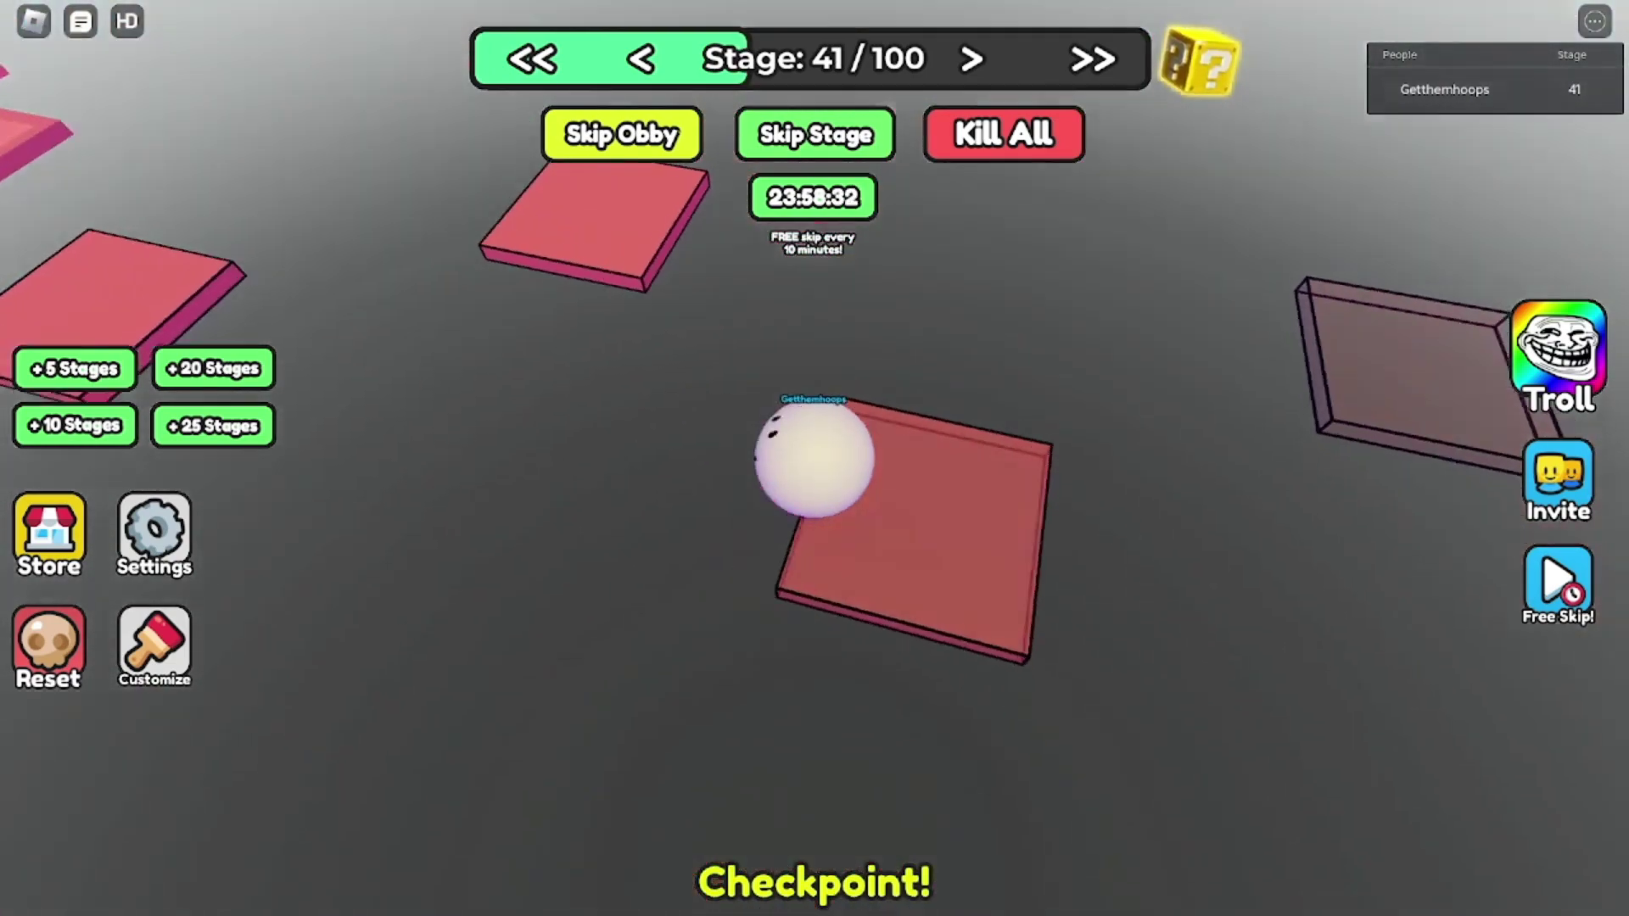
key(w)
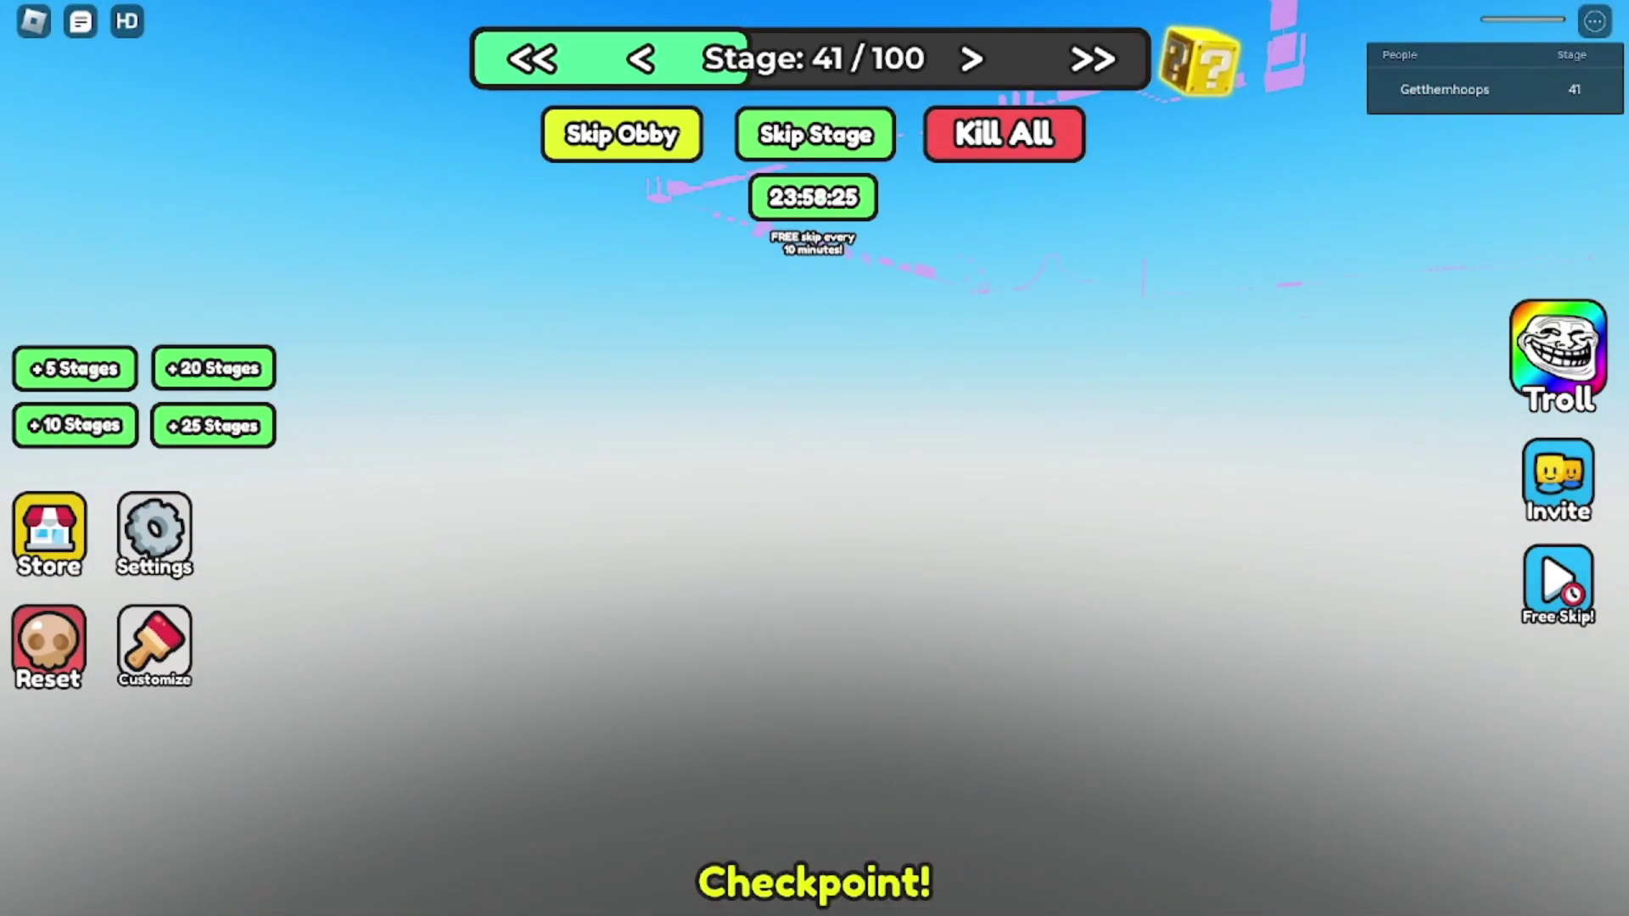
key(w)
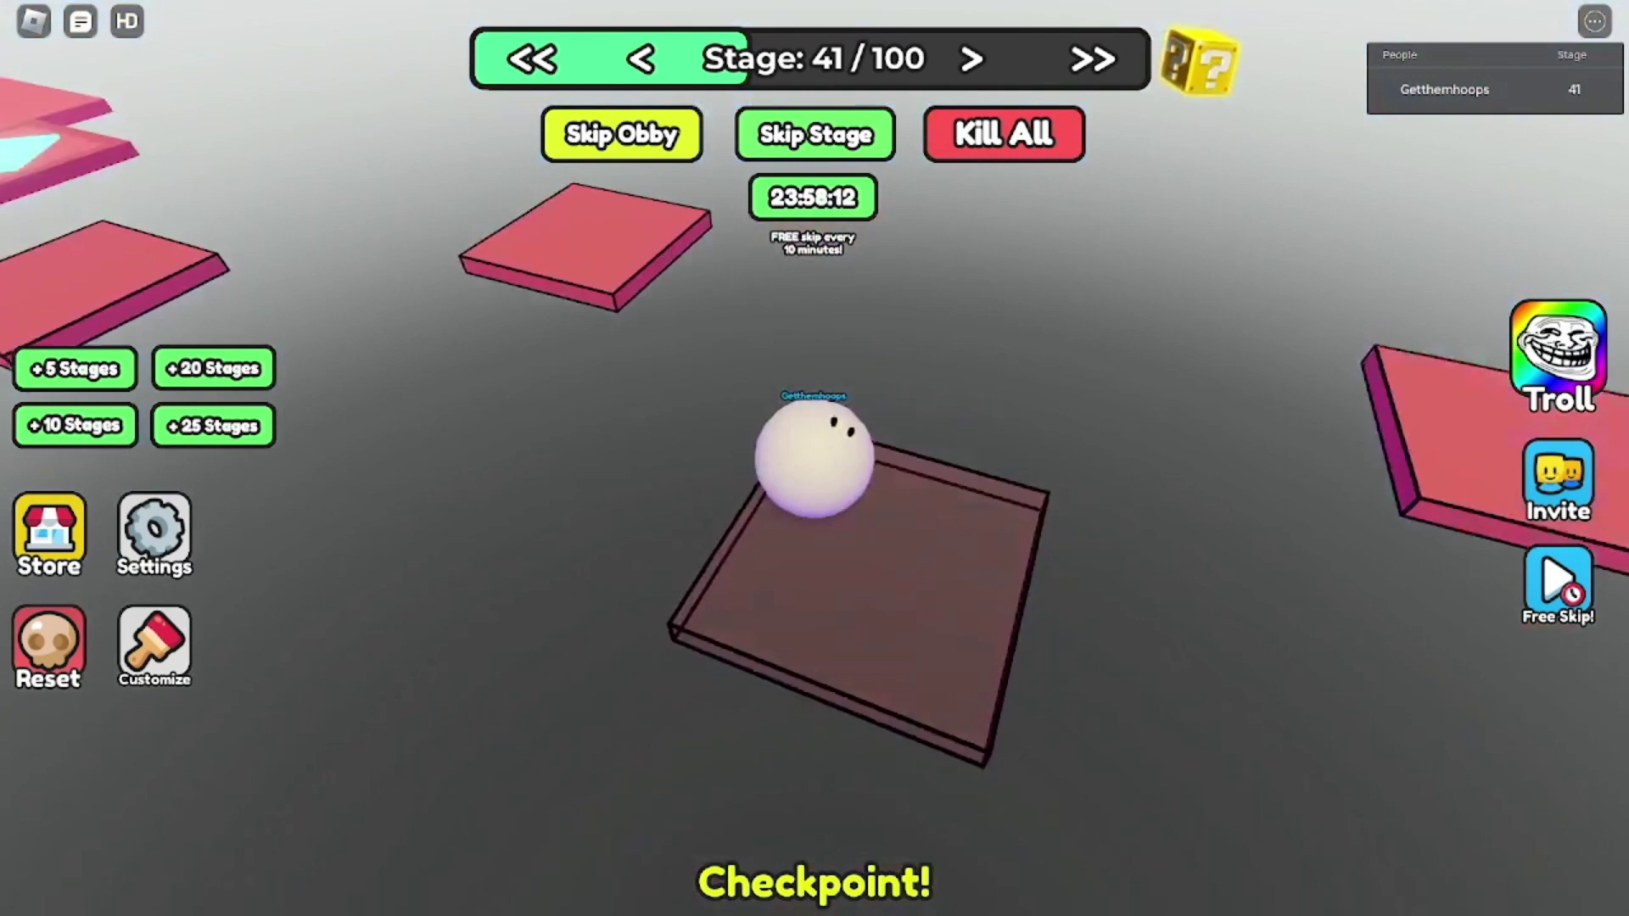
key(w)
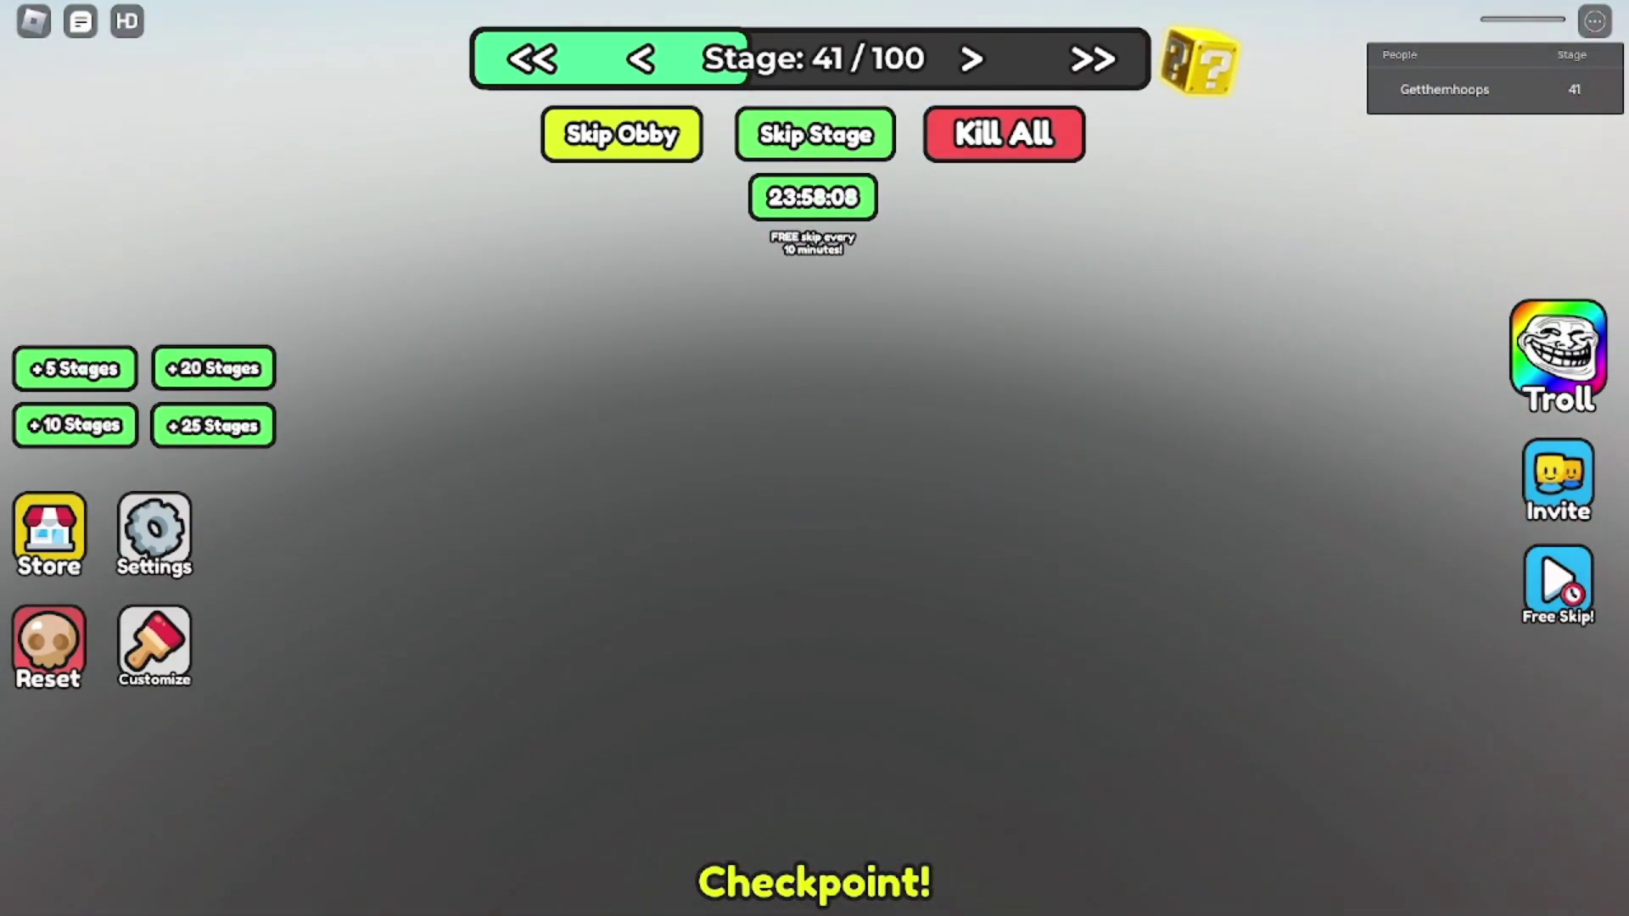
- Orbit the camera to see the floating platforms, then roll onto the next one toward stage 43
mouse_move(560, 744)
mouse_down()
mouse_move(663, 744)
mouse_move(662, 879)
mouse_up()
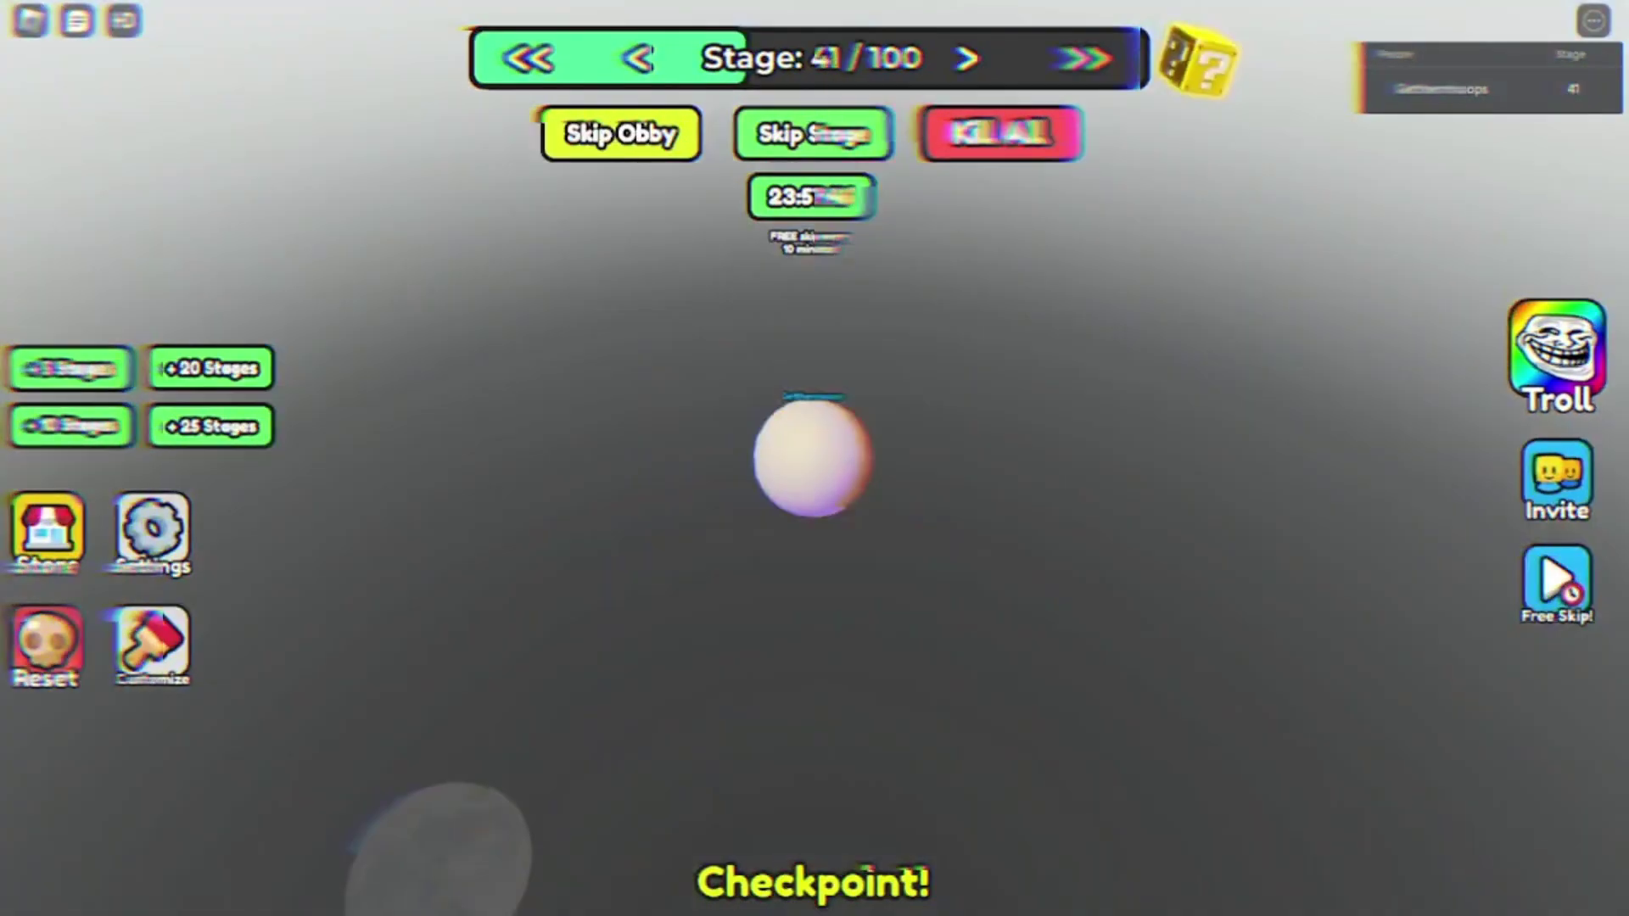
mouse_move(509, 844)
mouse_down()
mouse_move(580, 388)
mouse_move(906, 745)
mouse_move(621, 654)
mouse_move(495, 666)
mouse_move(459, 640)
mouse_move(464, 560)
mouse_up()
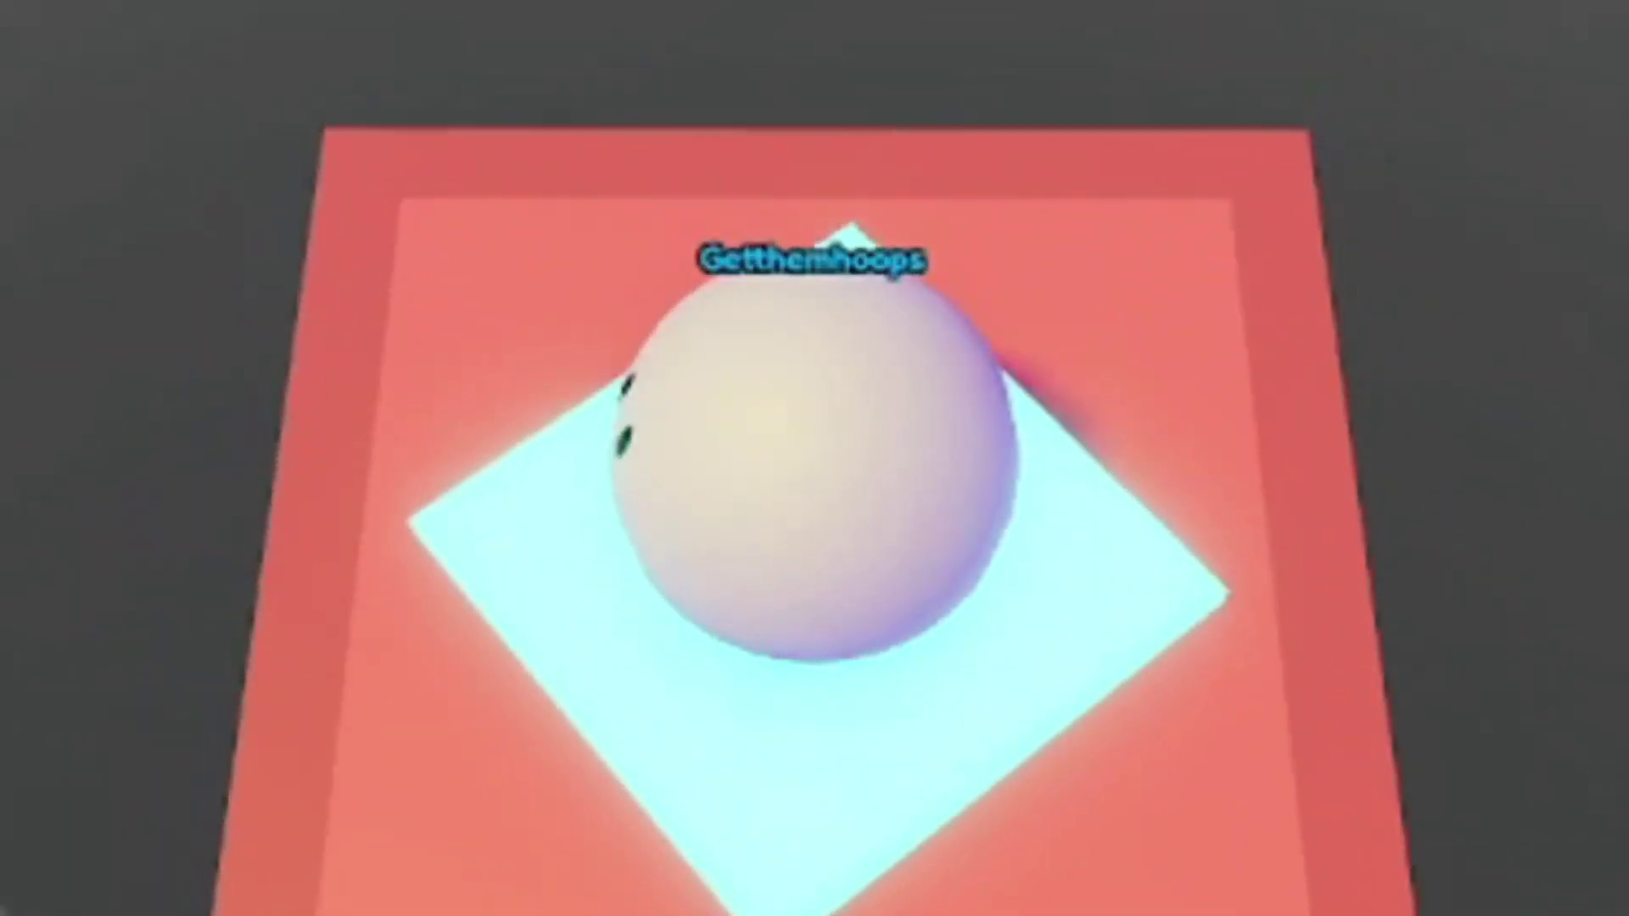
drag(516, 649, 515, 586)
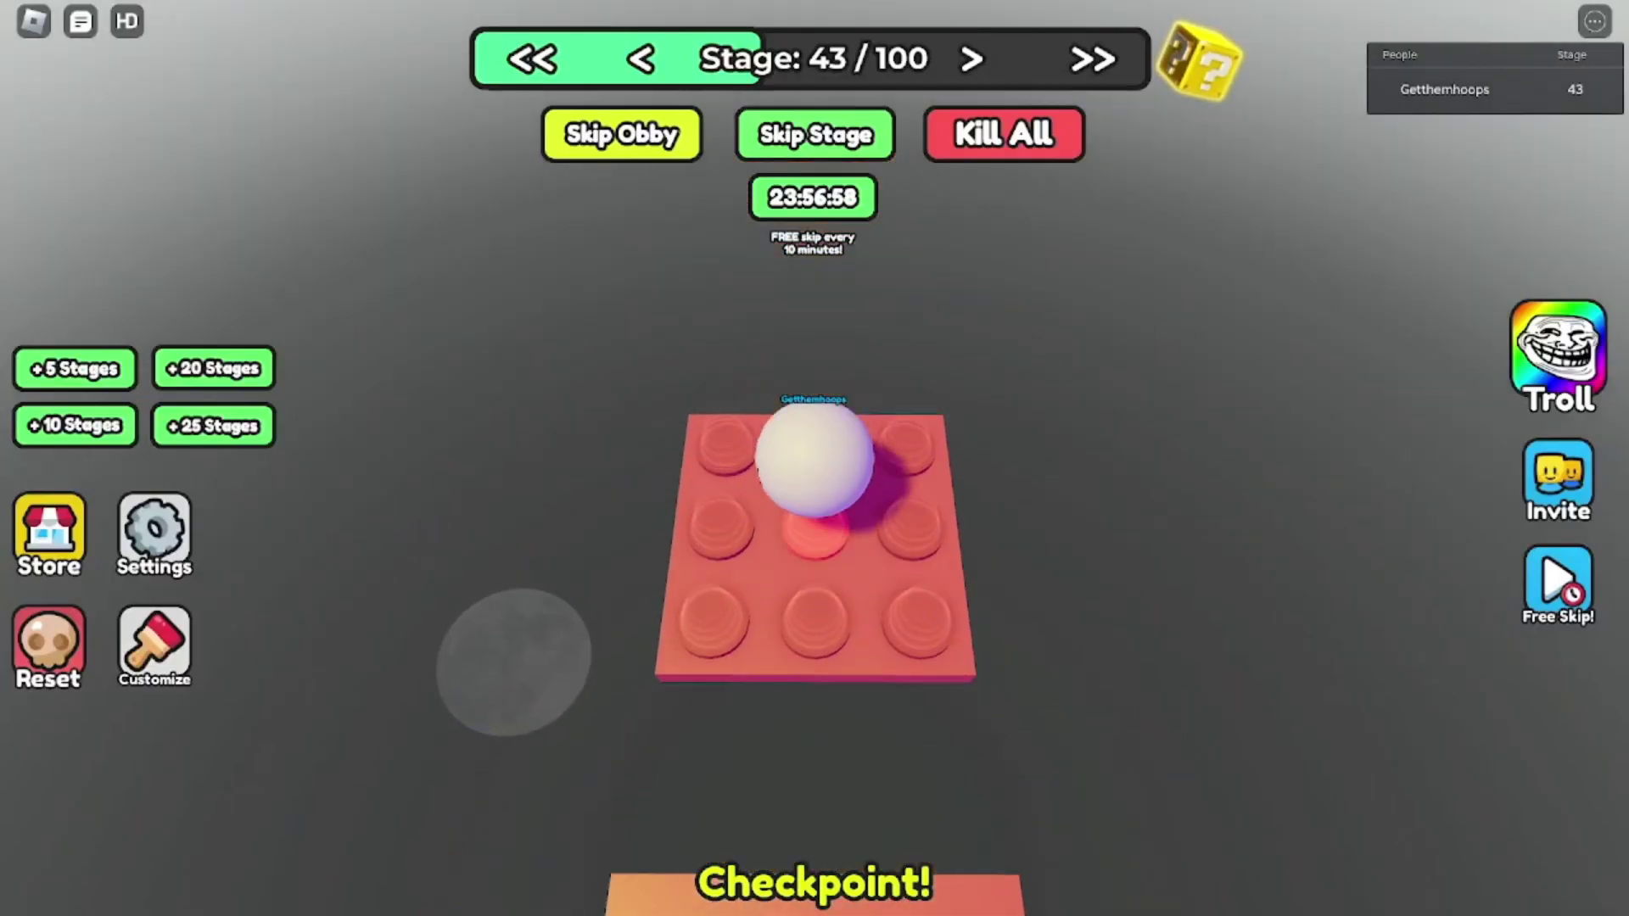
- Climb the stairs onto the platform, then attempt the red striped ramp twice from the checkpoint pad
mouse_move(515, 662)
mouse_down()
mouse_move(419, 873)
mouse_move(536, 490)
mouse_move(439, 853)
mouse_move(509, 746)
mouse_up()
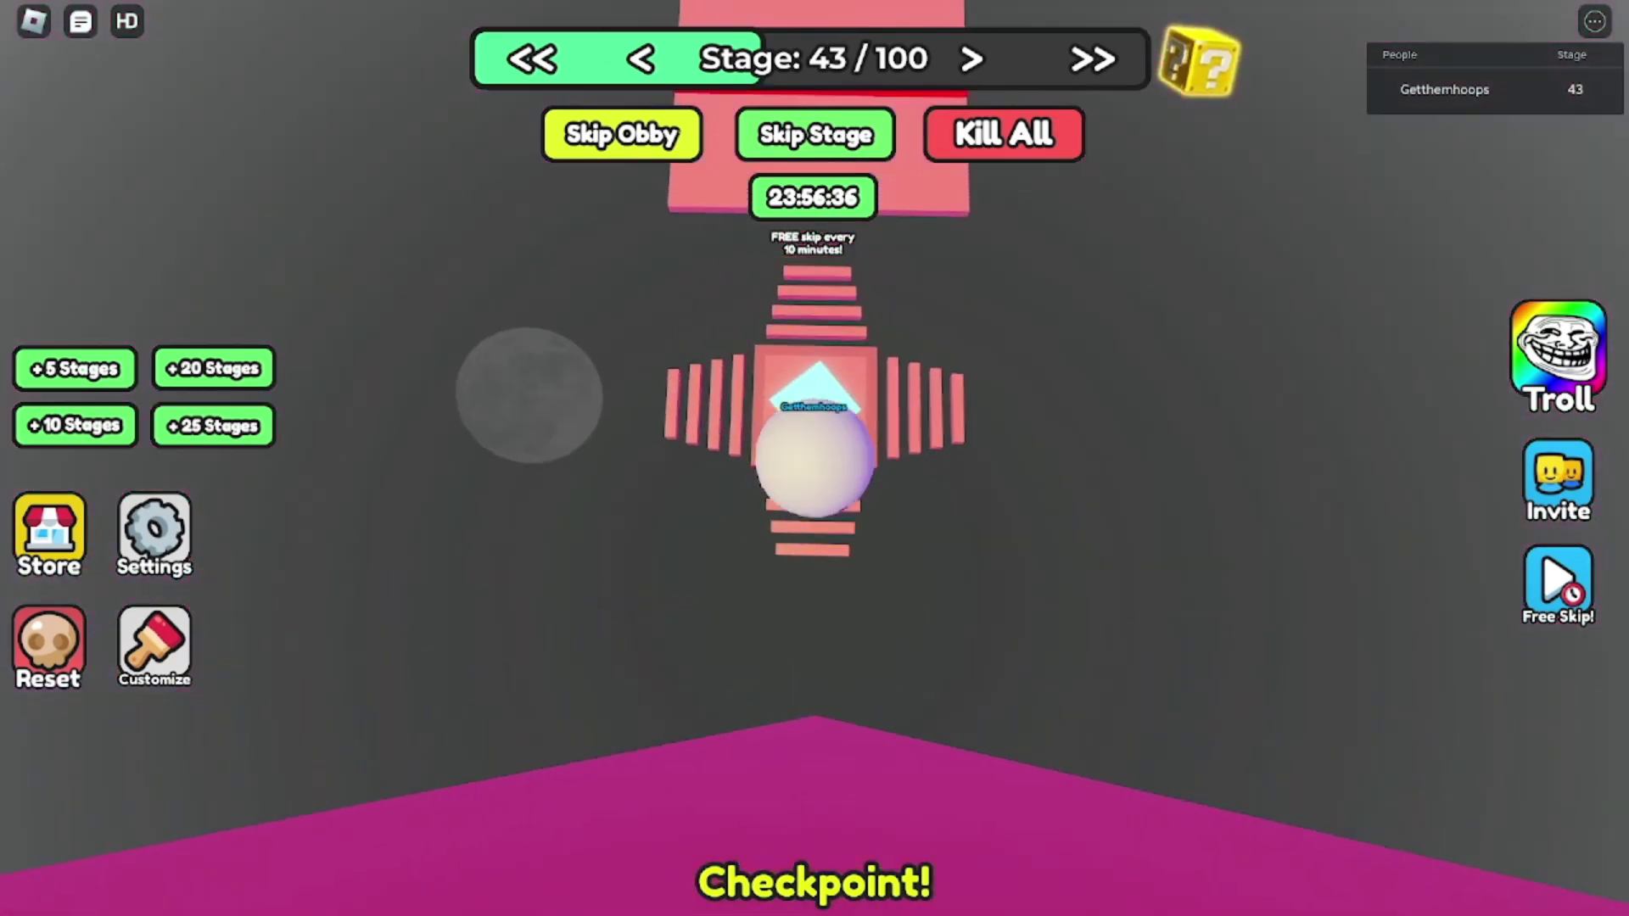
drag(529, 395, 528, 410)
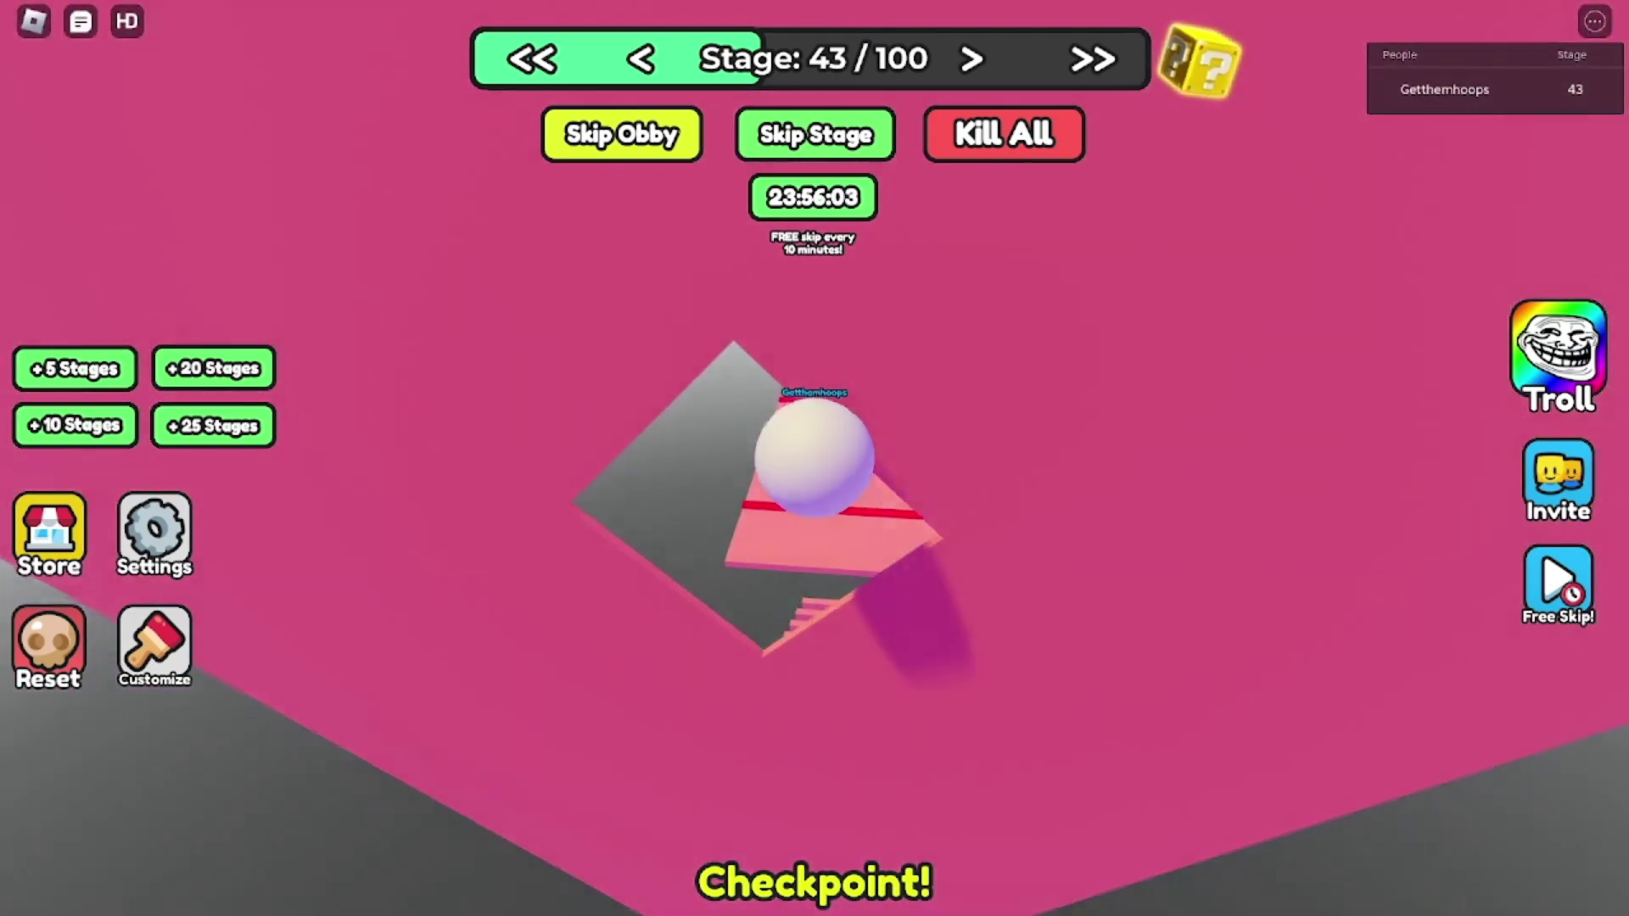
key(w)
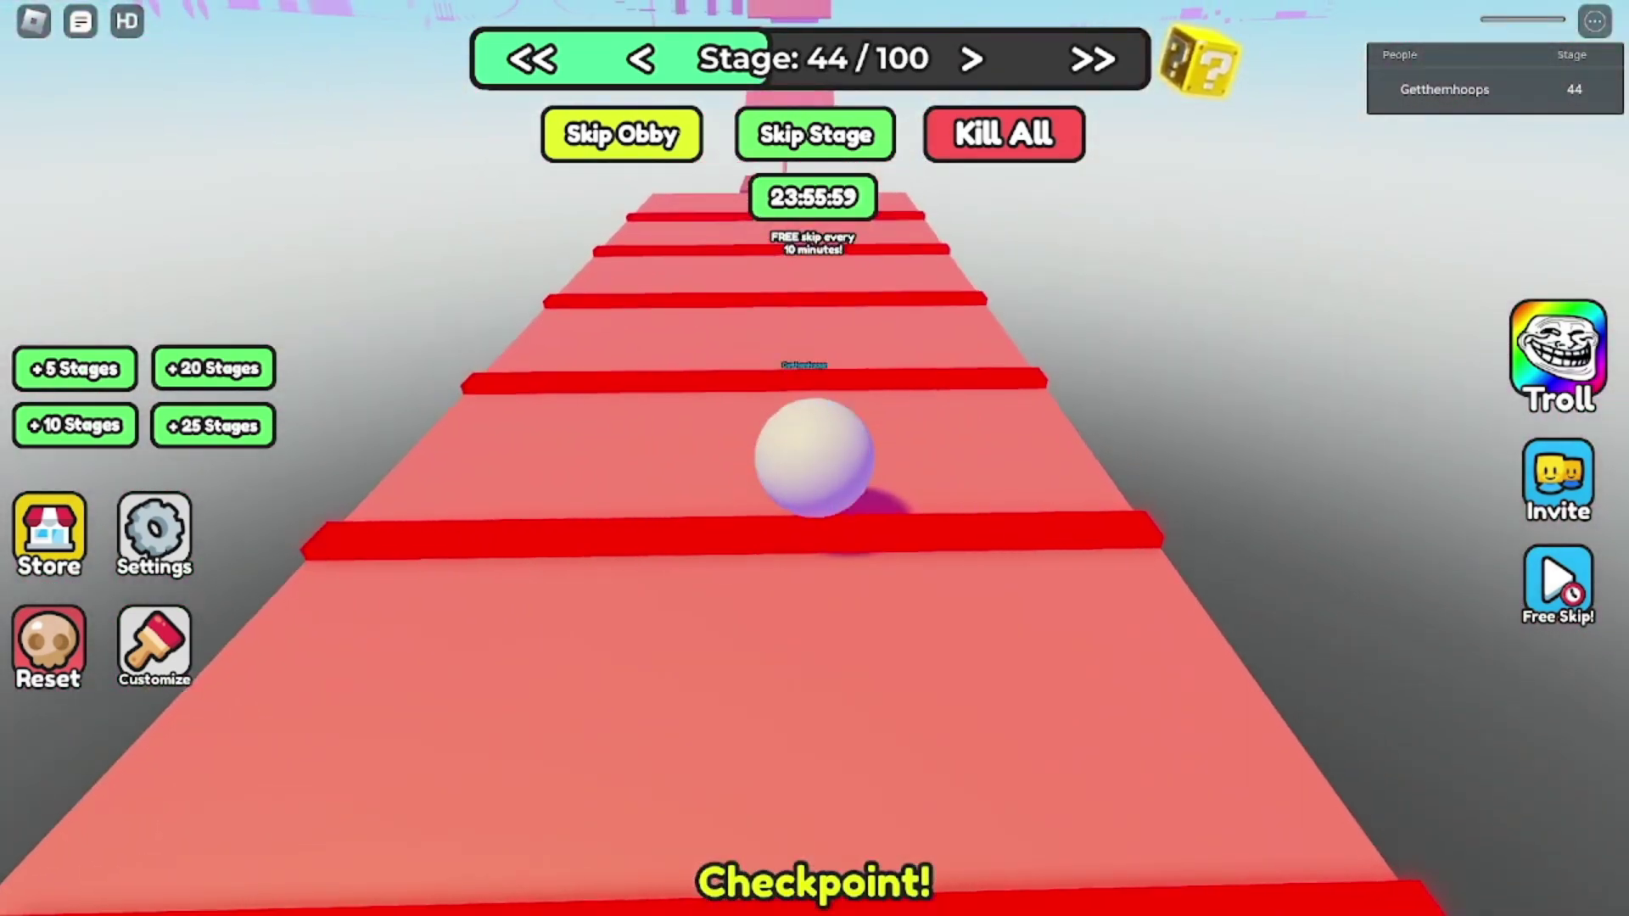
key(s)
key(w)
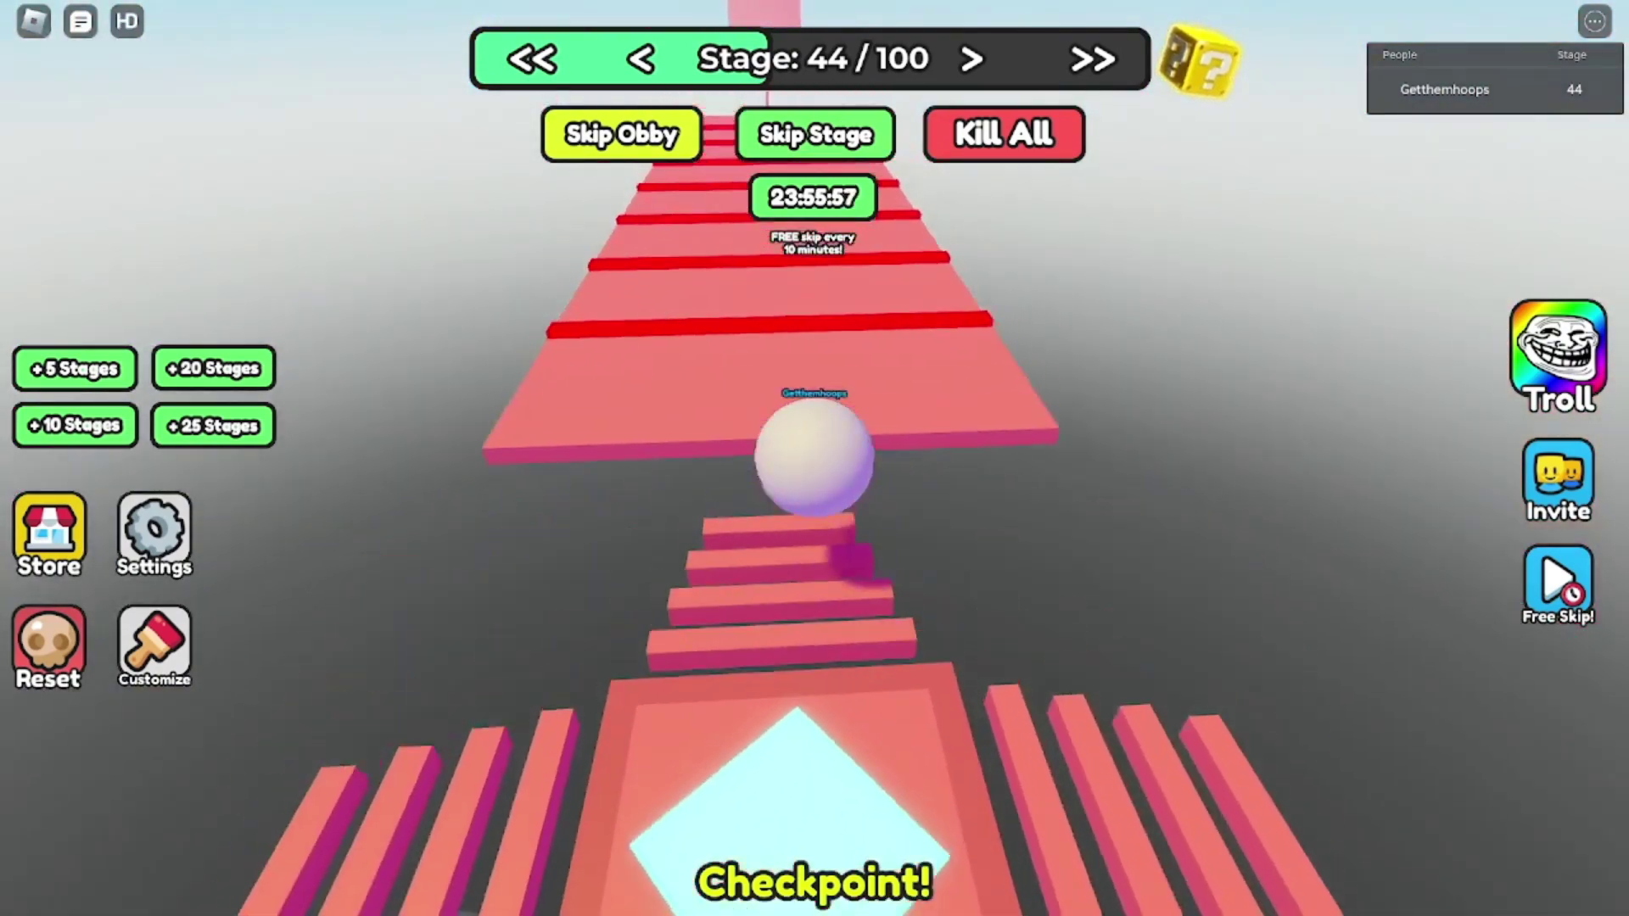
key(s)
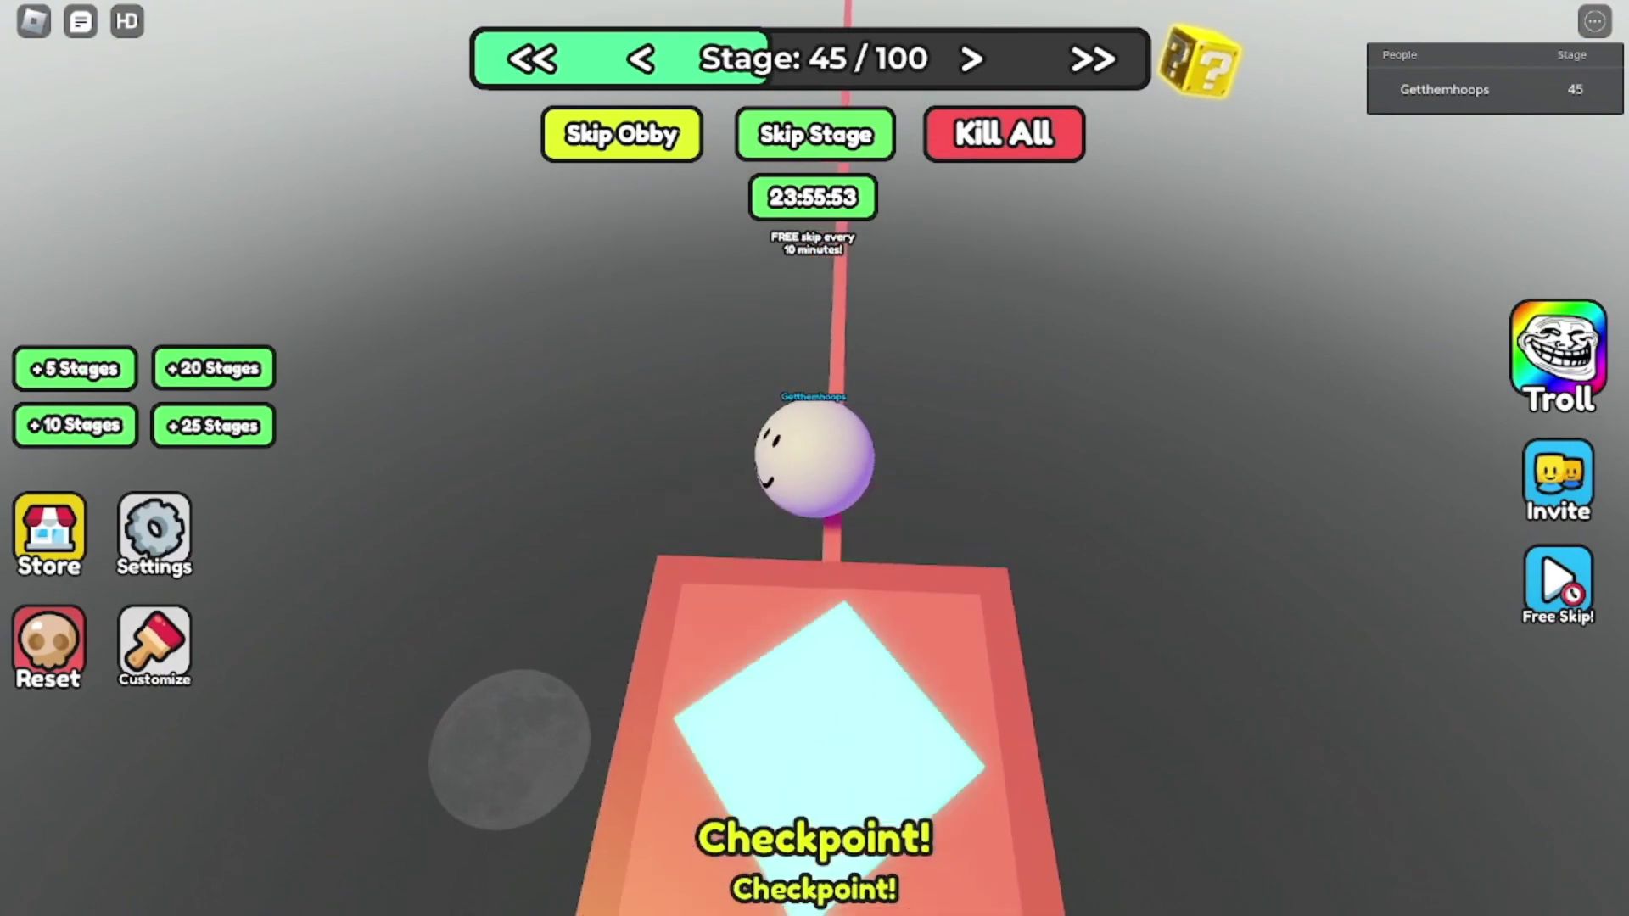
- Roll onto the glowing checkpoint pad and across the red platforms to reach stage 49
drag(1145, 382, 1145, 572)
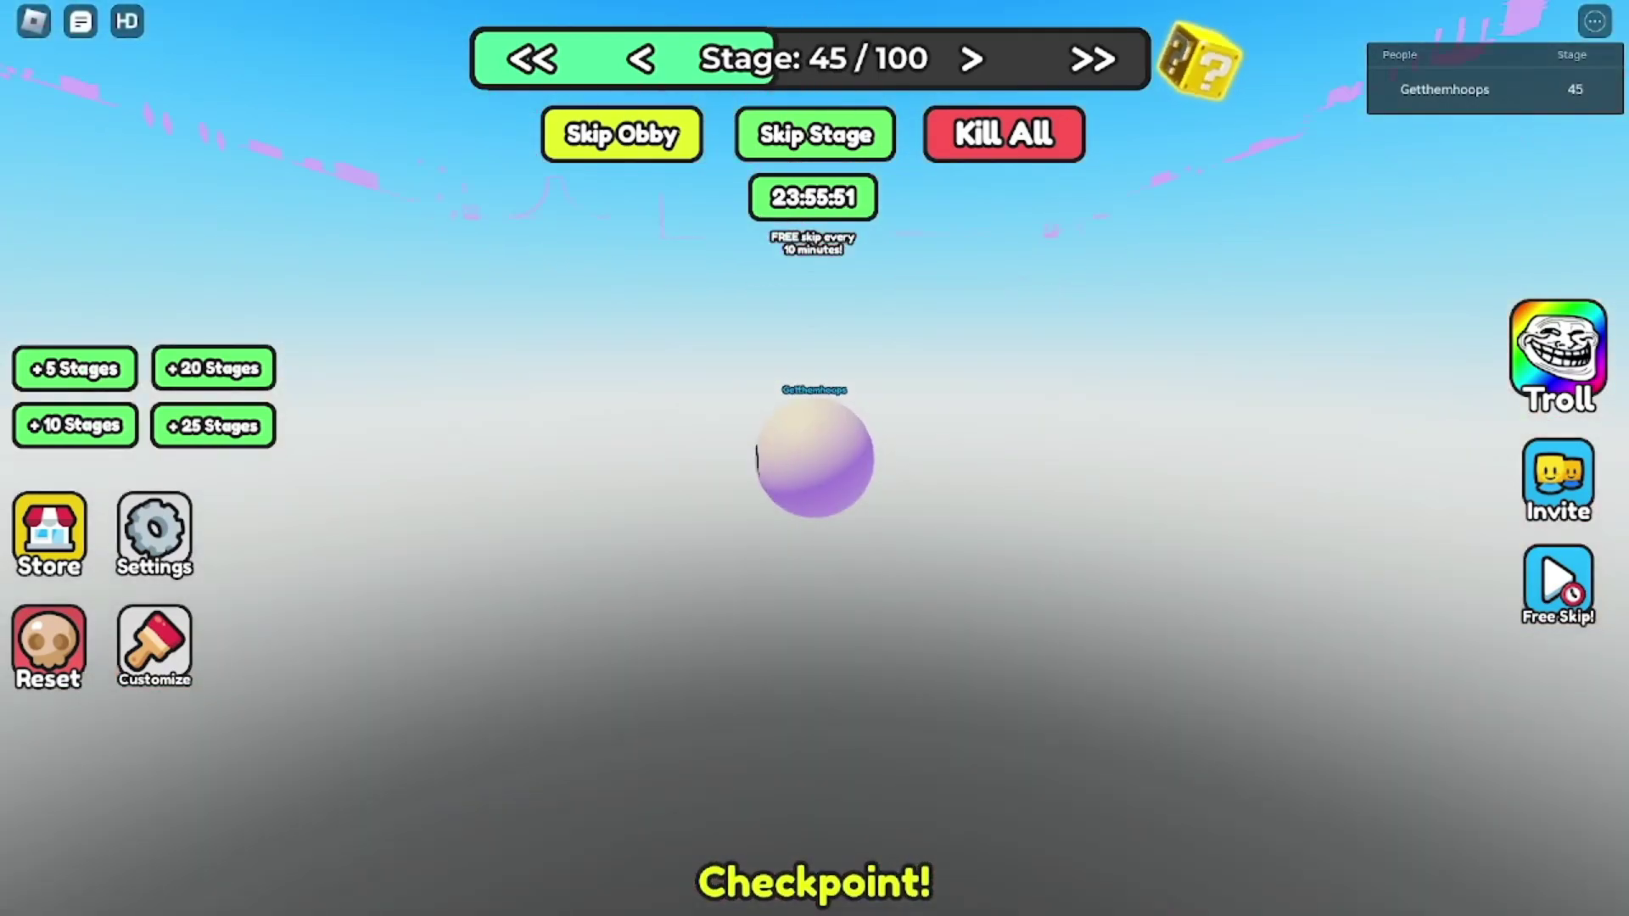
drag(1146, 573, 1146, 381)
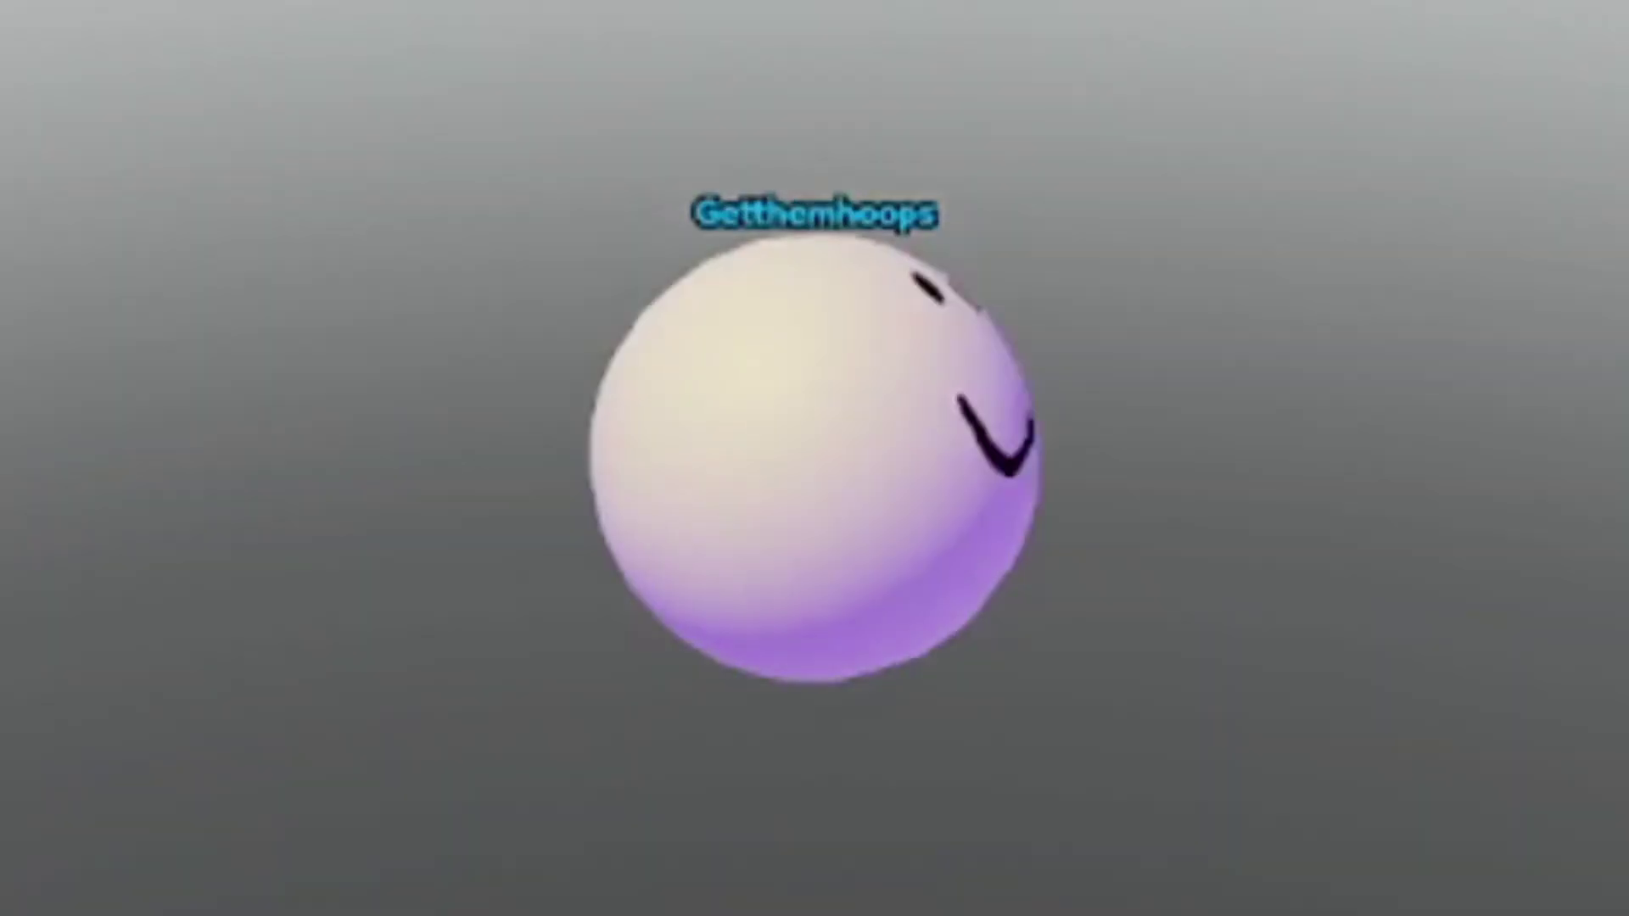
key(w)
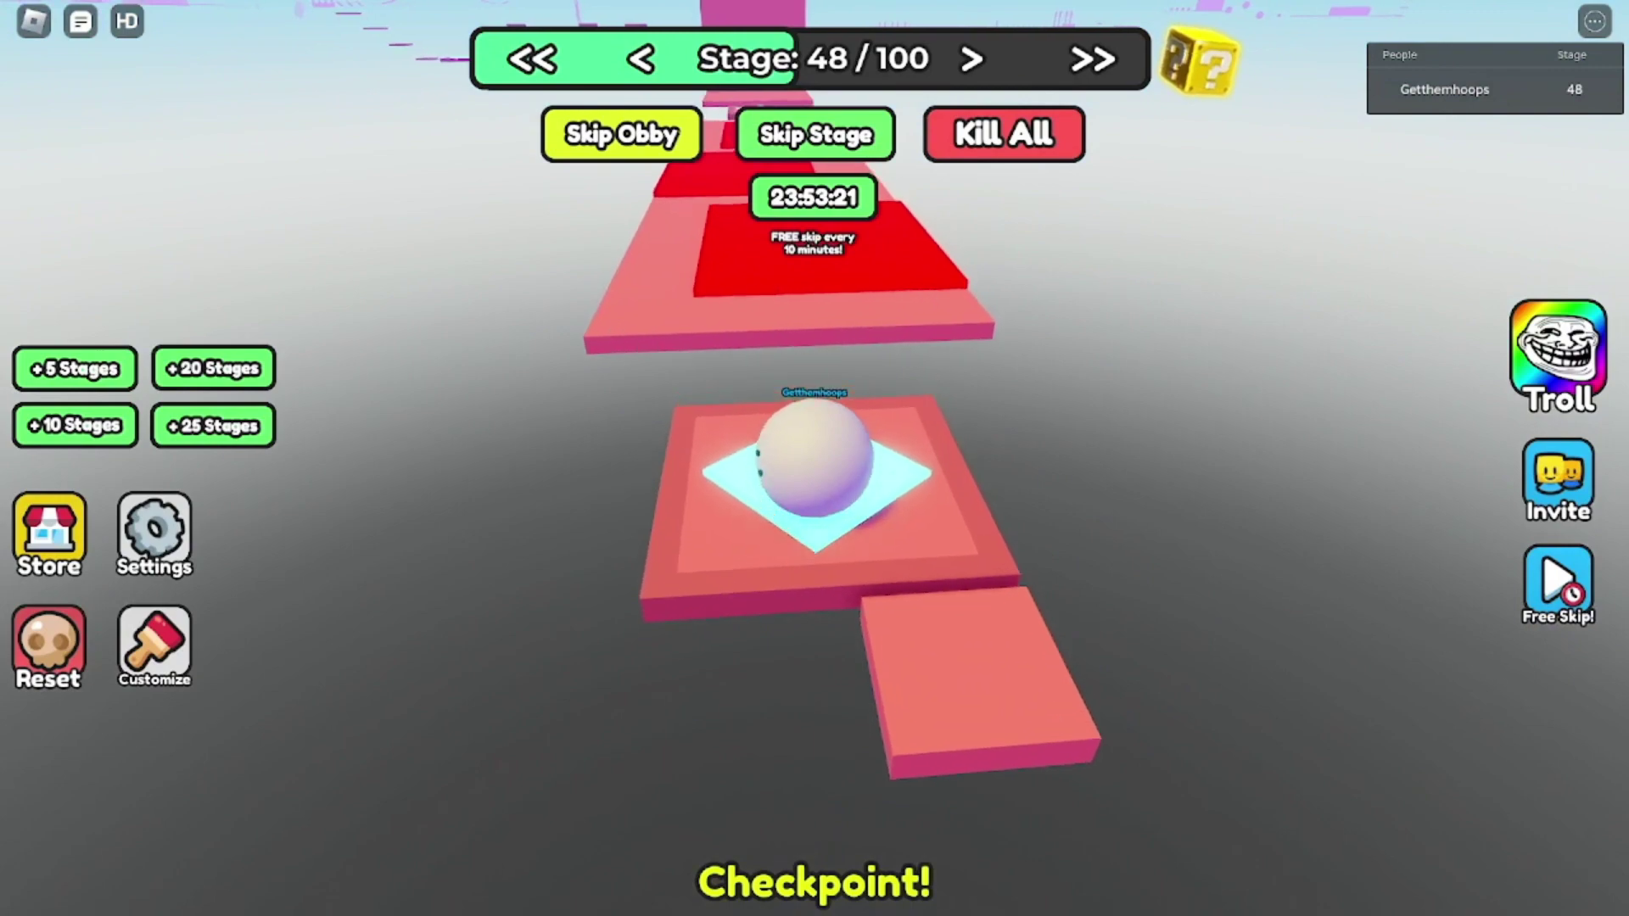
key(w)
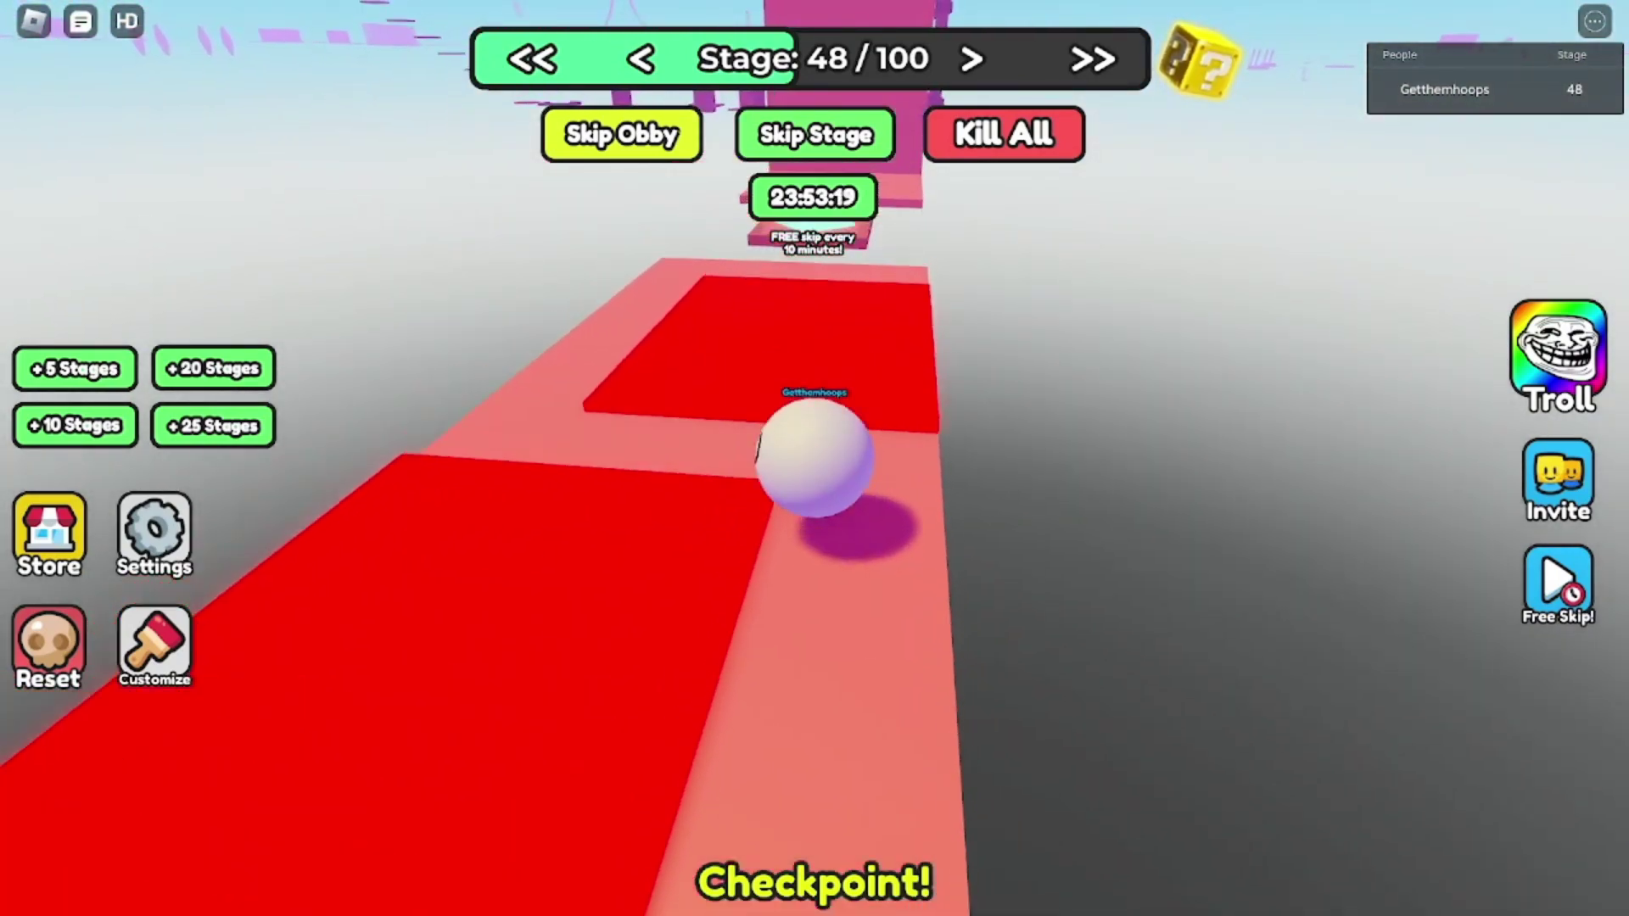
key(w)
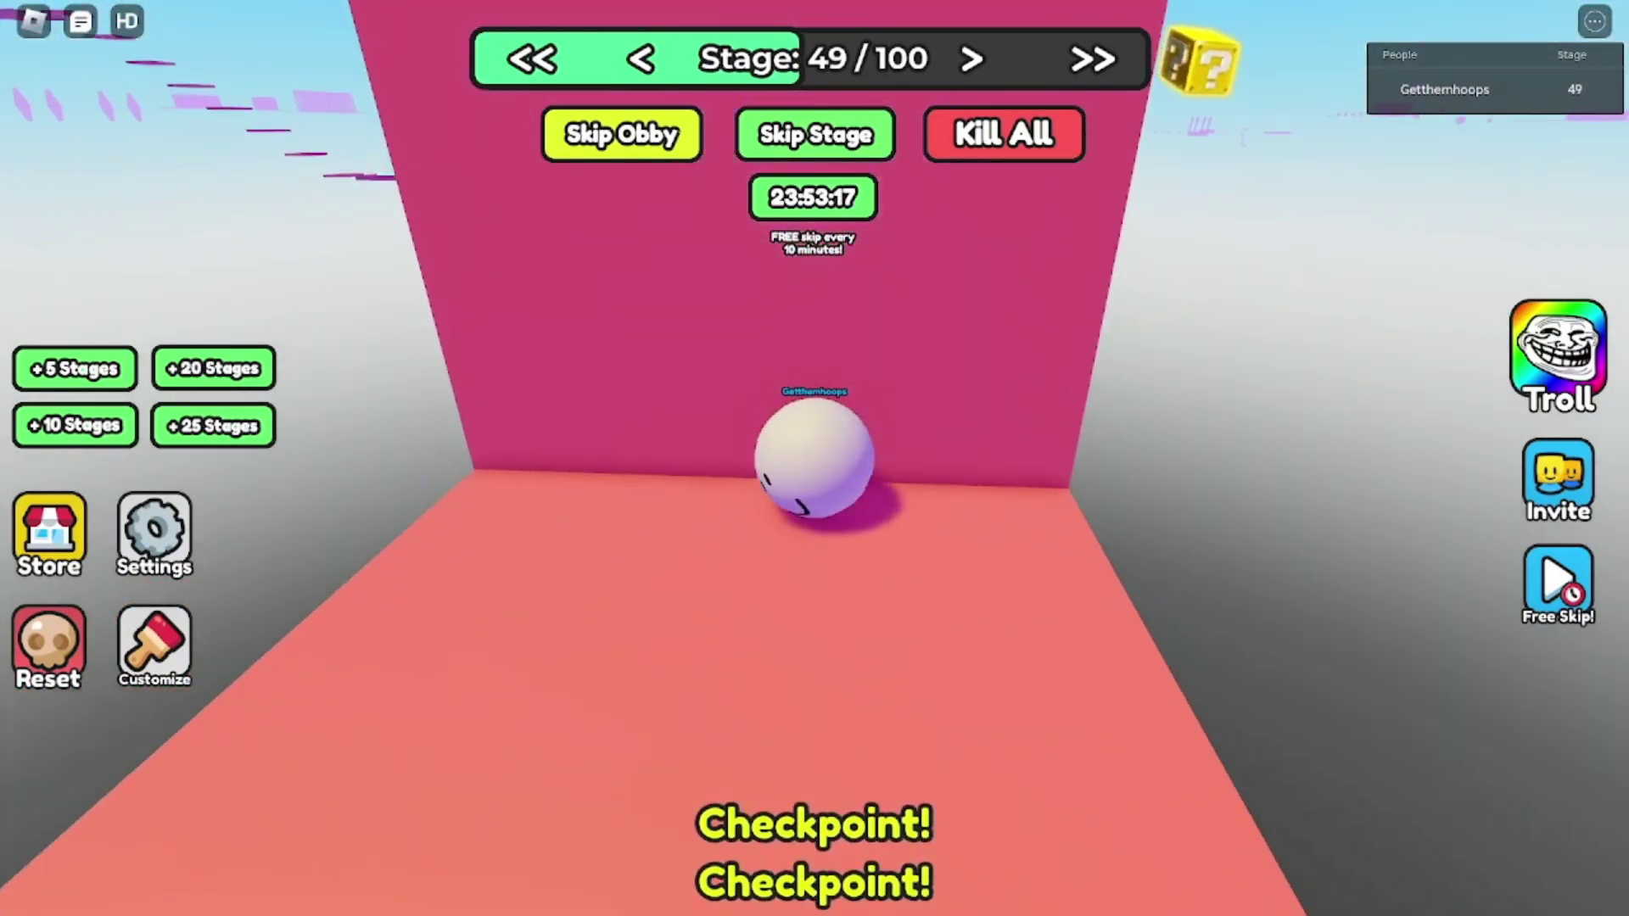
key(w)
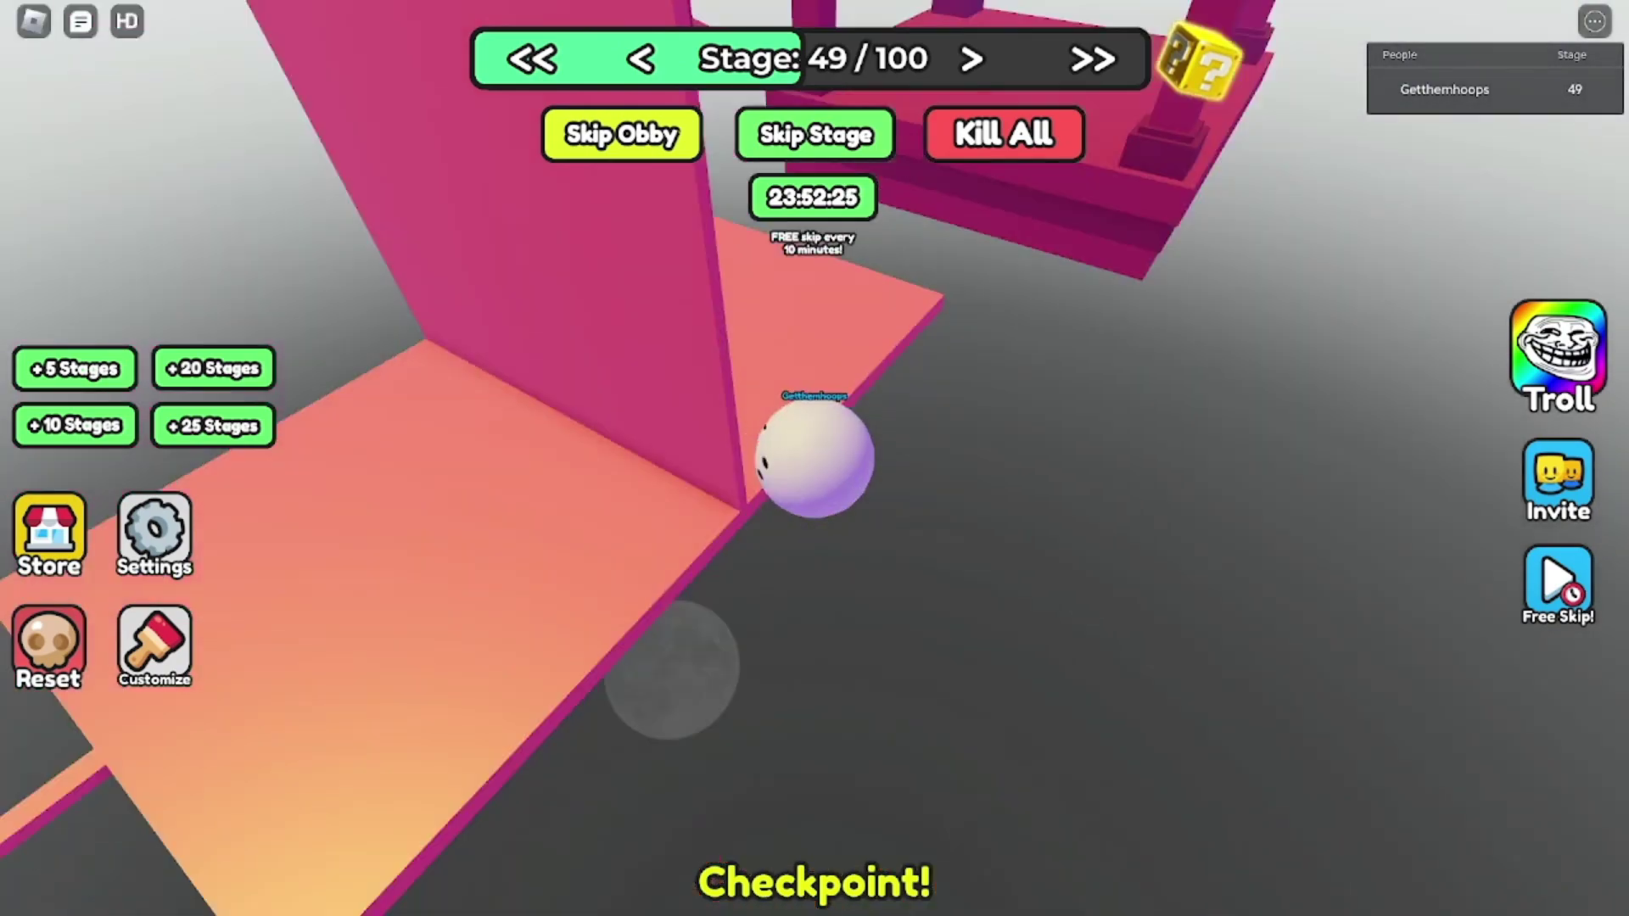
drag(512, 461, 968, 853)
scroll(967, 853, up, 5)
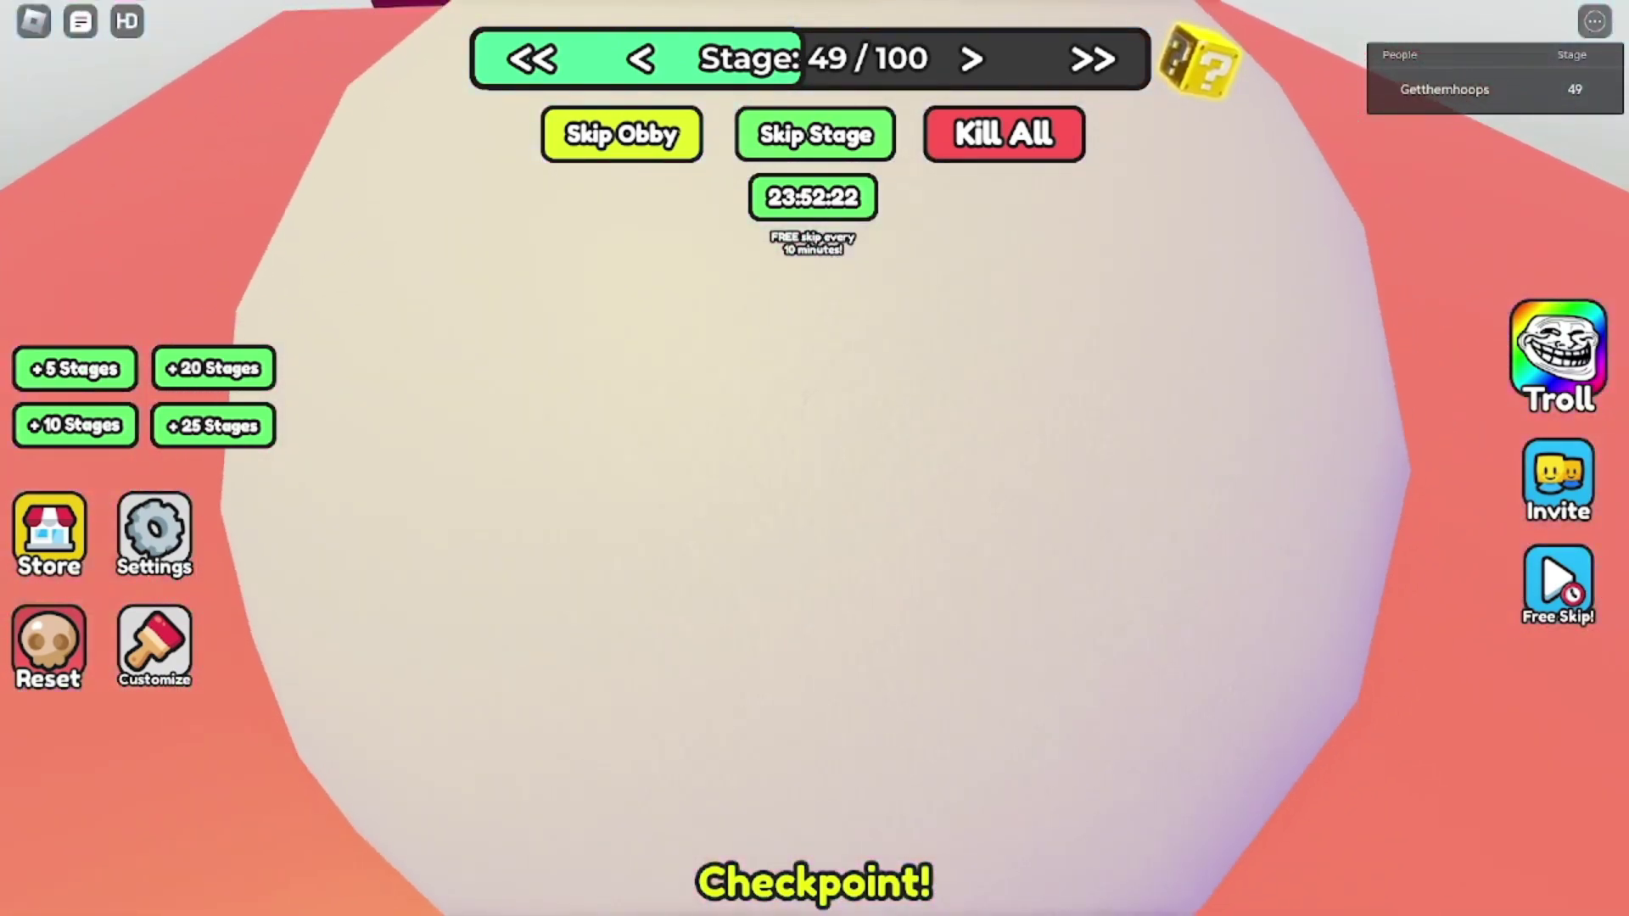
scroll(815, 458, down, 5)
- Roll past the magenta pillars onto the next checkpoint pads, reaching the small red platform at stage 55
key(w)
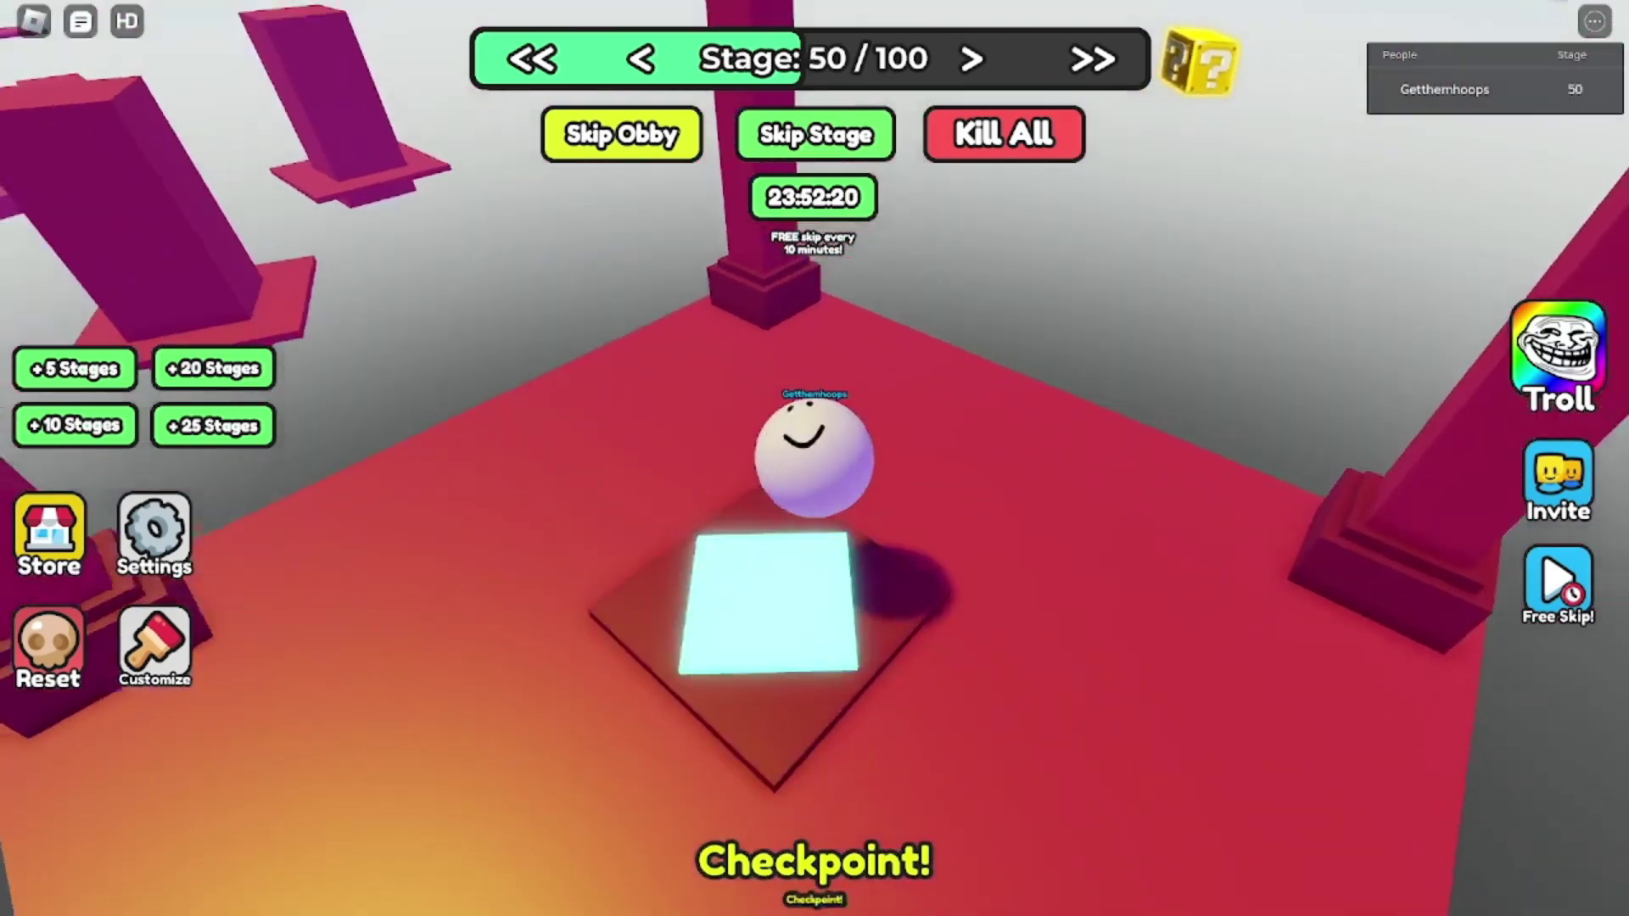
drag(815, 458, 1146, 535)
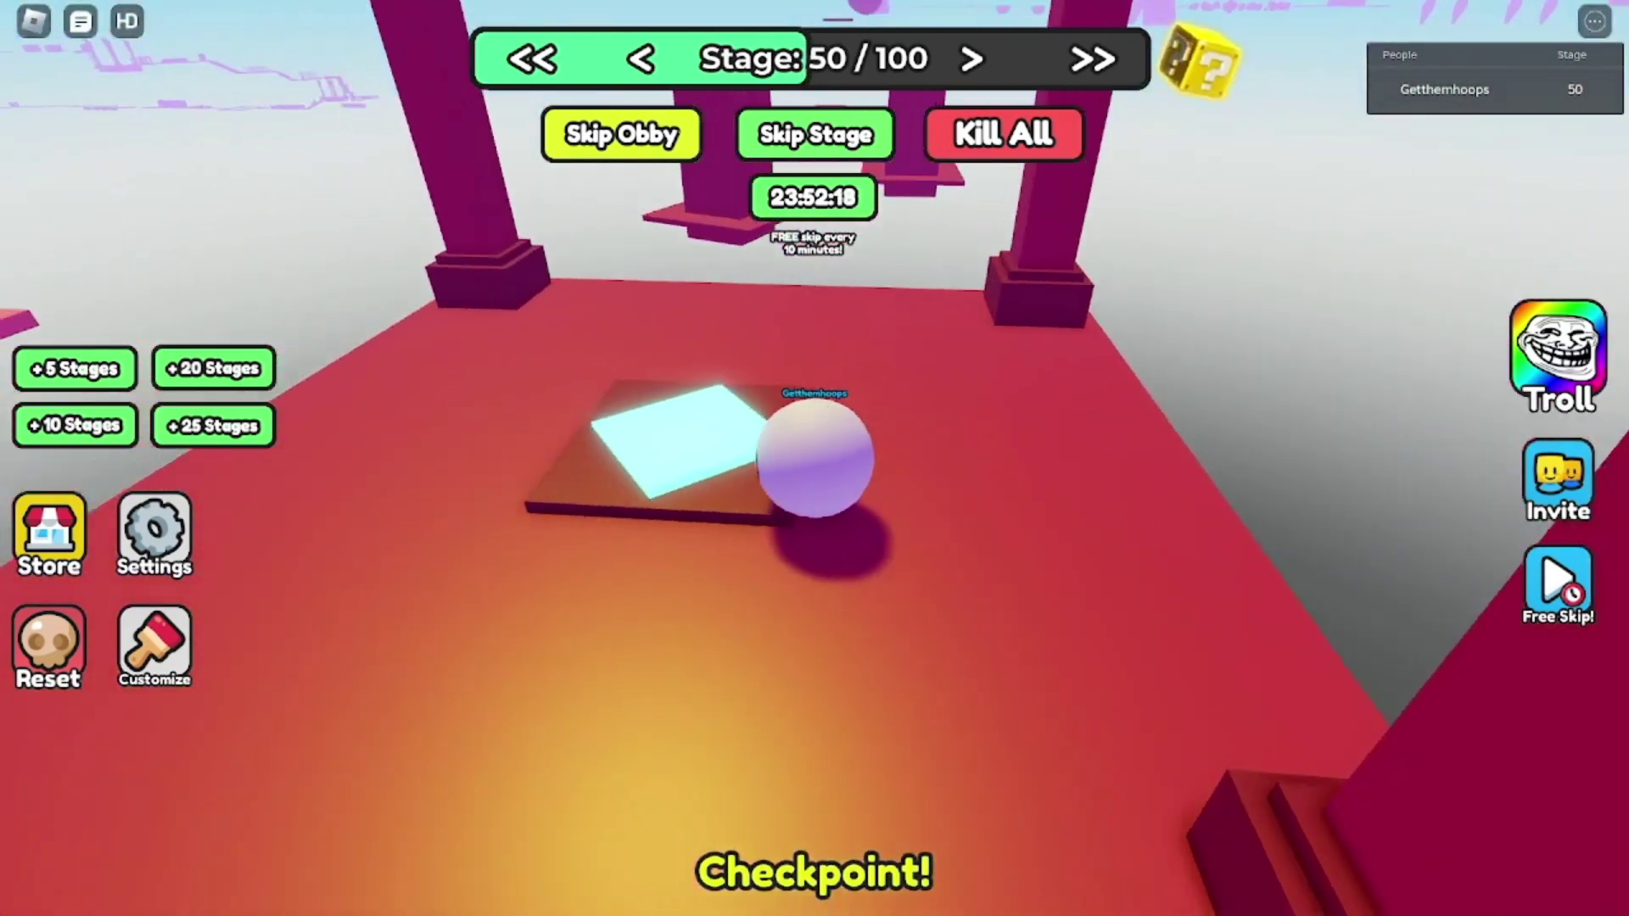
drag(815, 459, 1273, 509)
mouse_move(851, 708)
mouse_down()
mouse_move(641, 611)
mouse_move(534, 619)
mouse_move(445, 713)
mouse_move(496, 448)
mouse_move(1055, 829)
mouse_move(844, 589)
mouse_move(903, 662)
mouse_move(1012, 895)
mouse_move(937, 600)
mouse_up()
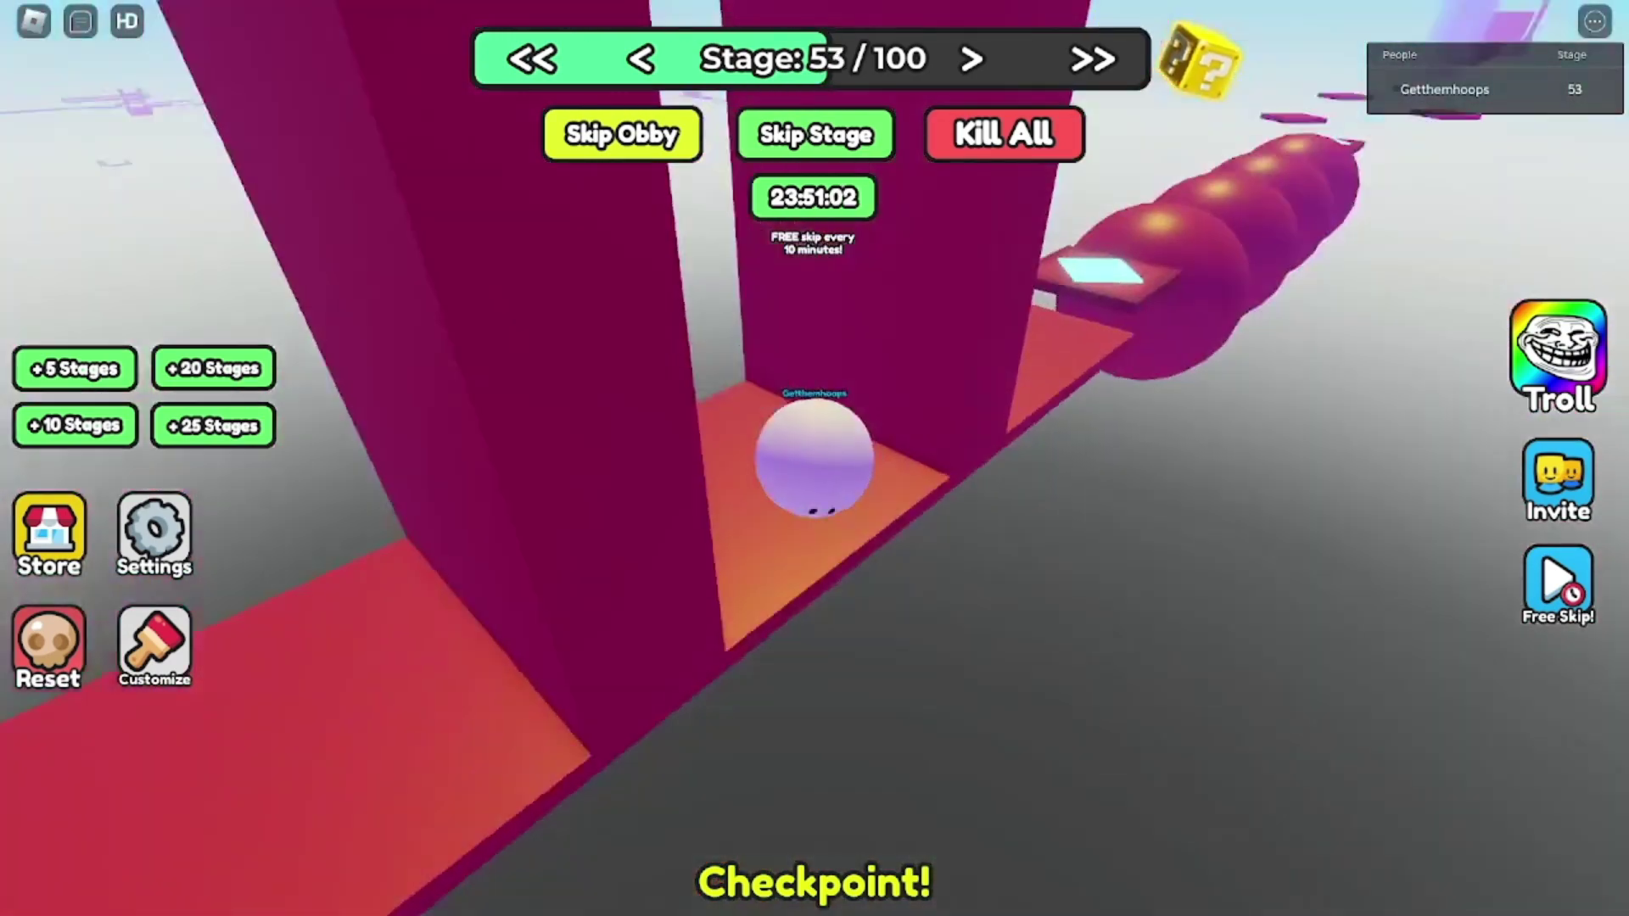
drag(1129, 873, 1129, 874)
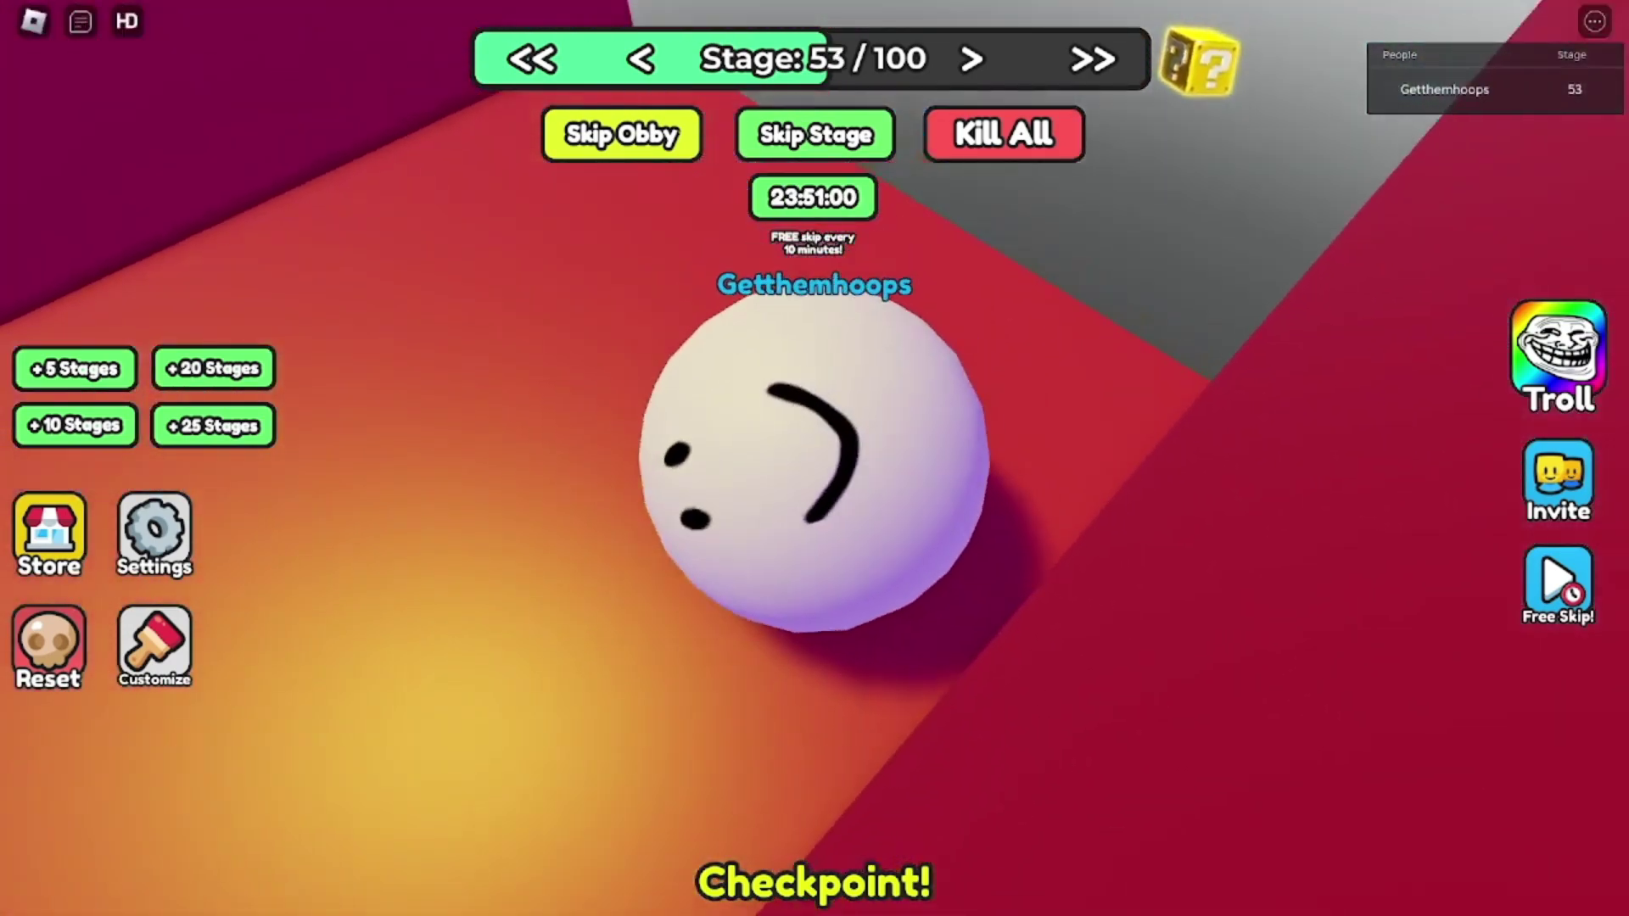
drag(1045, 509, 674, 263)
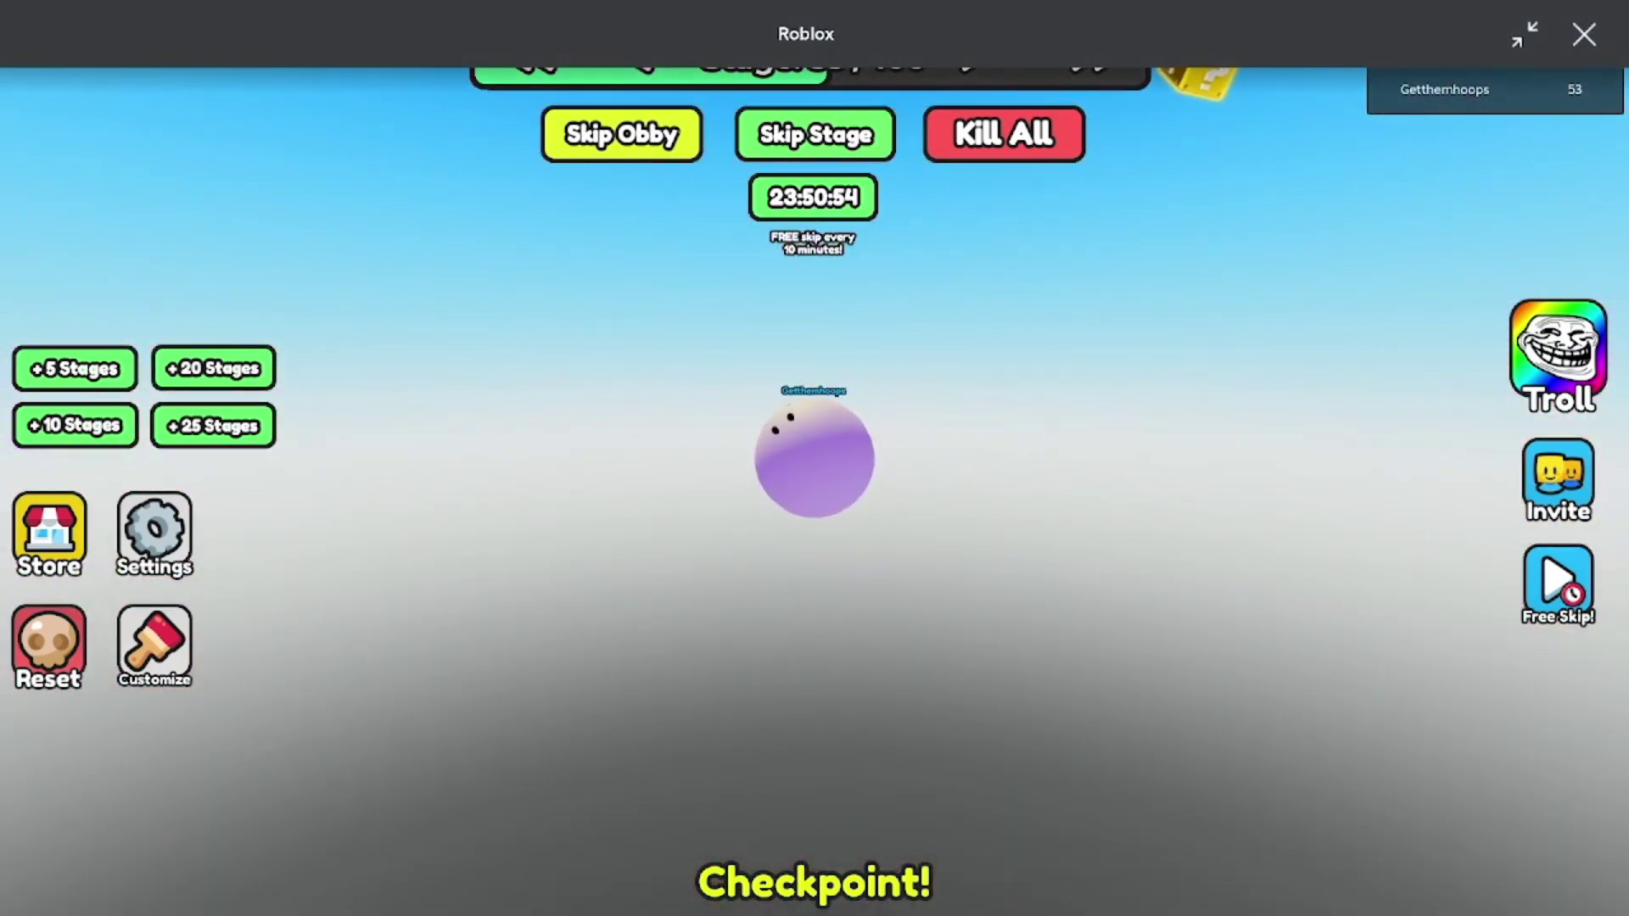
drag(745, 776, 745, 777)
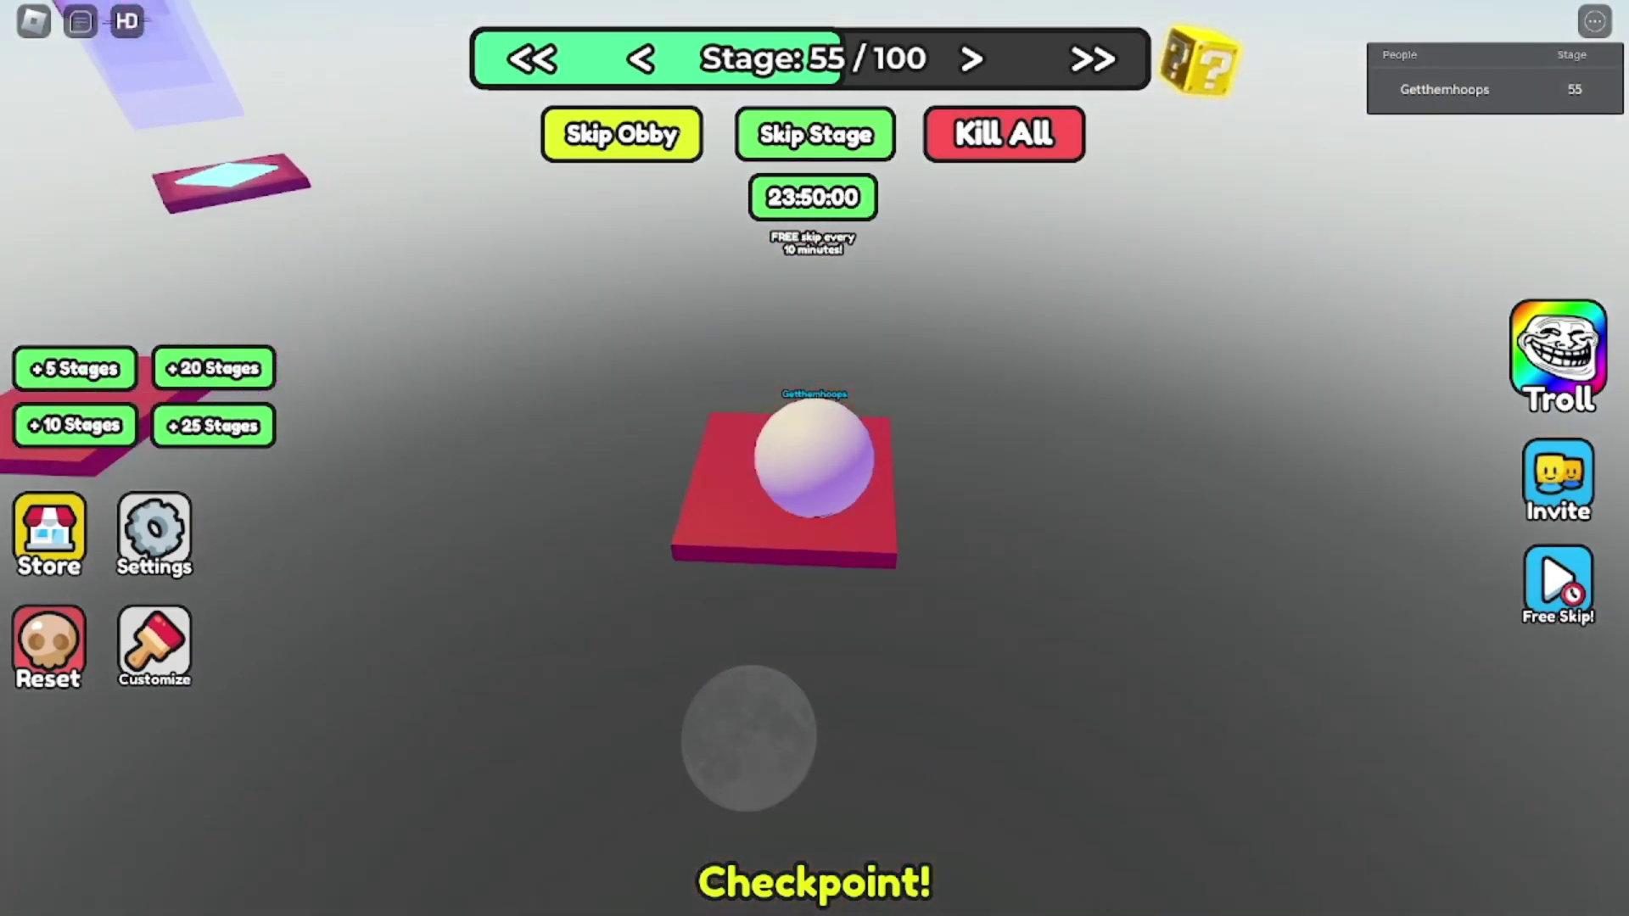
- Roll through the pink maze and past the corner onto the purple pillared platform
drag(786, 744, 970, 662)
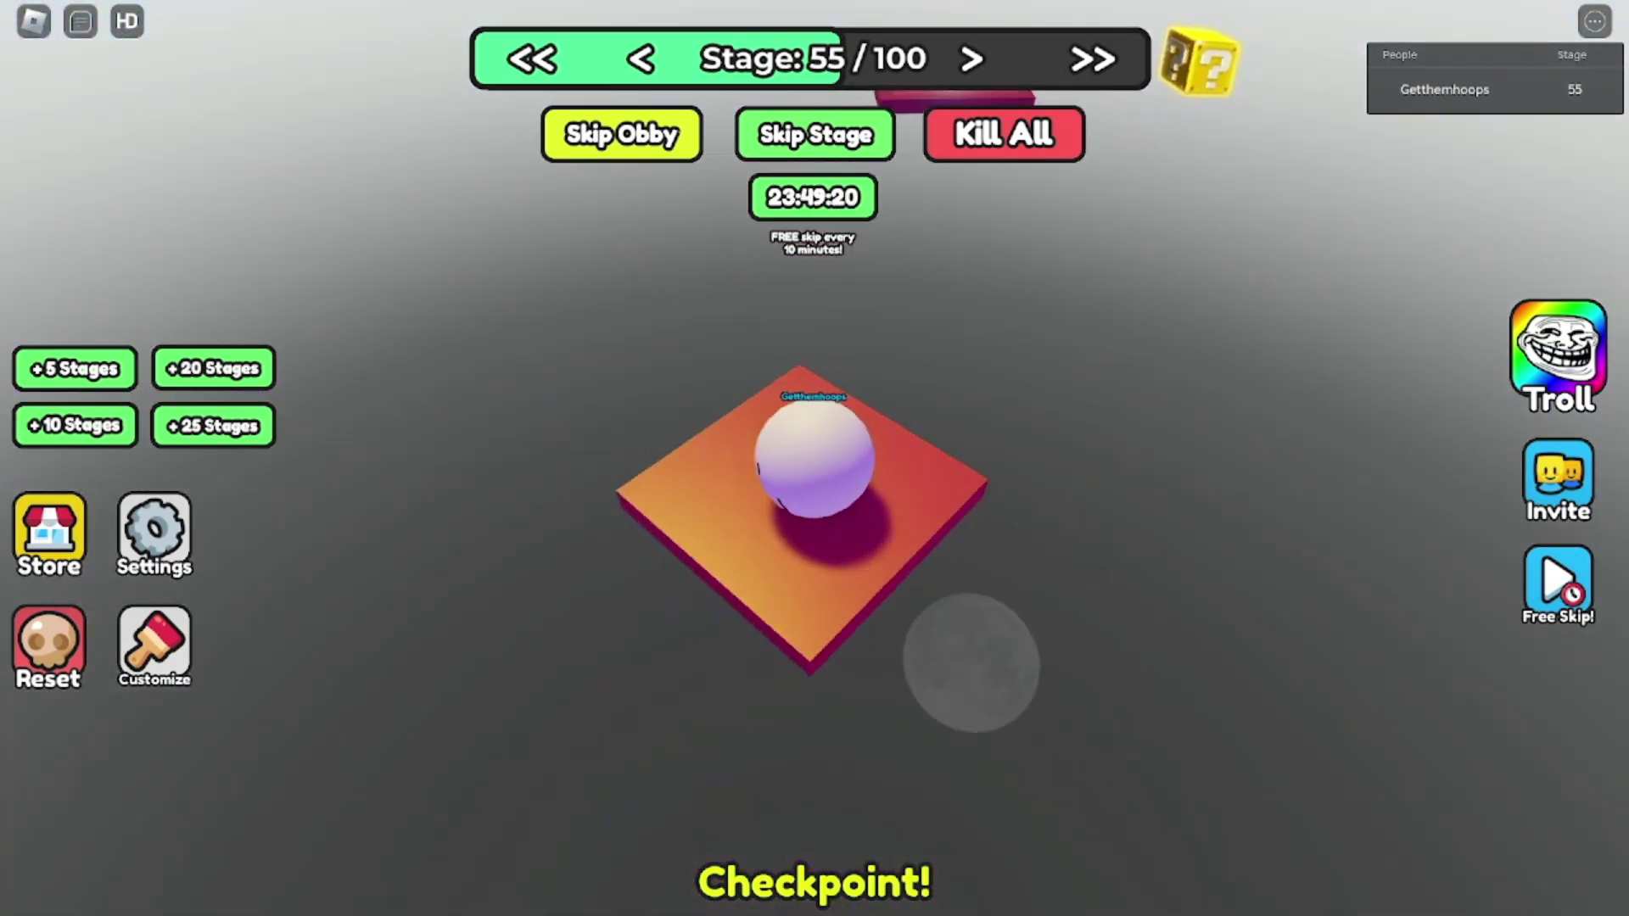
mouse_move(865, 640)
mouse_down()
mouse_move(895, 802)
mouse_move(869, 764)
mouse_up()
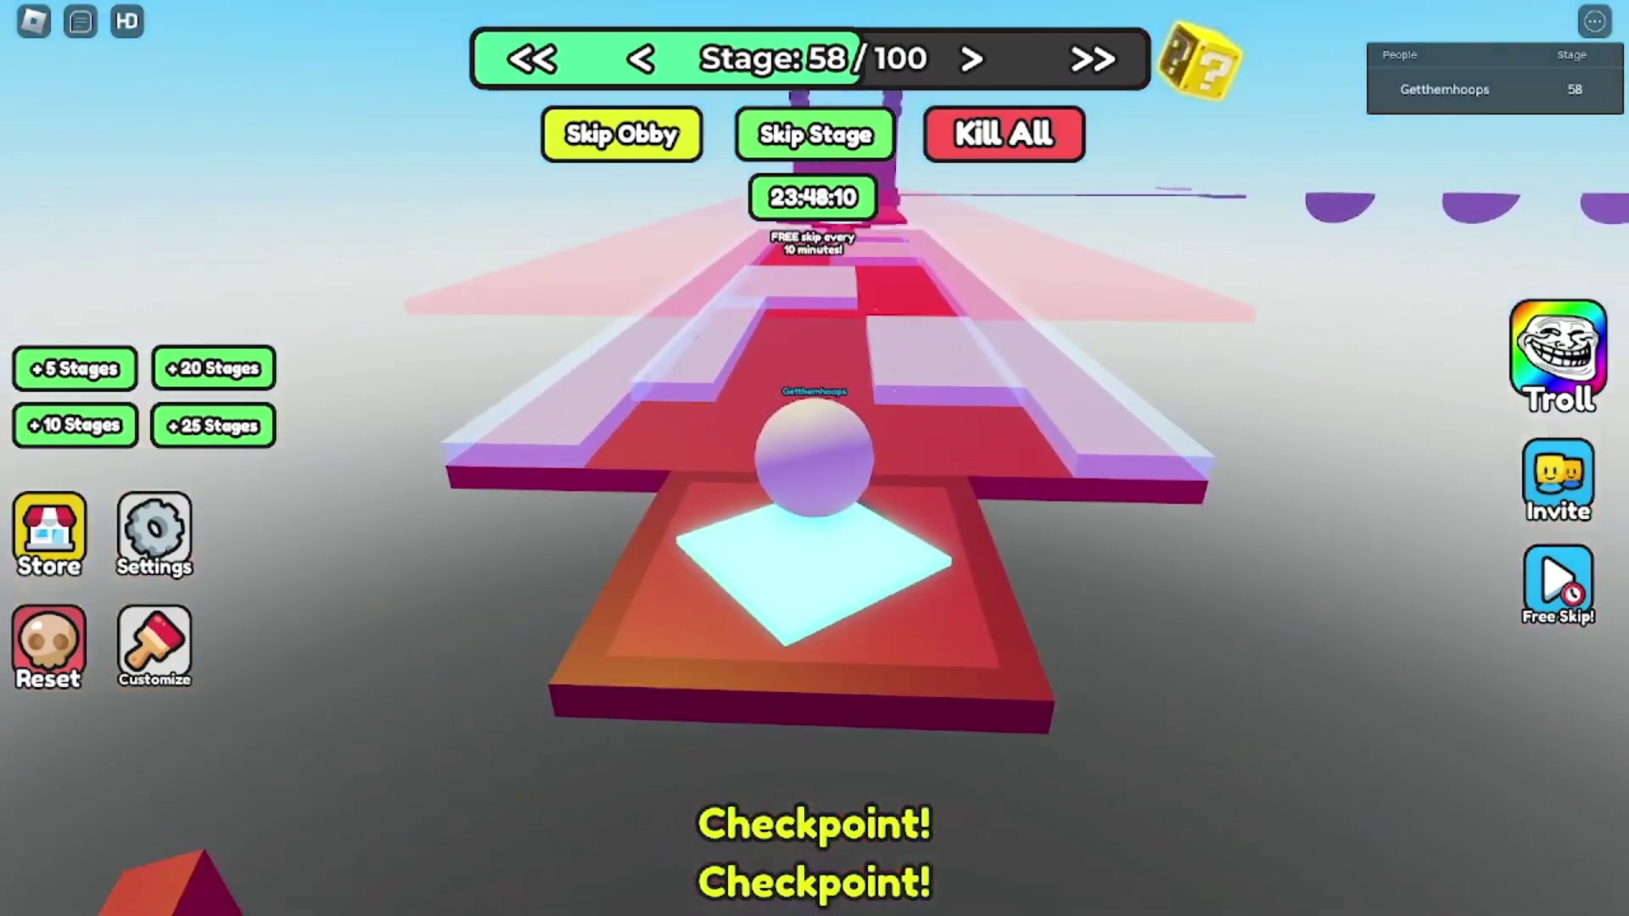
drag(1126, 662, 1126, 779)
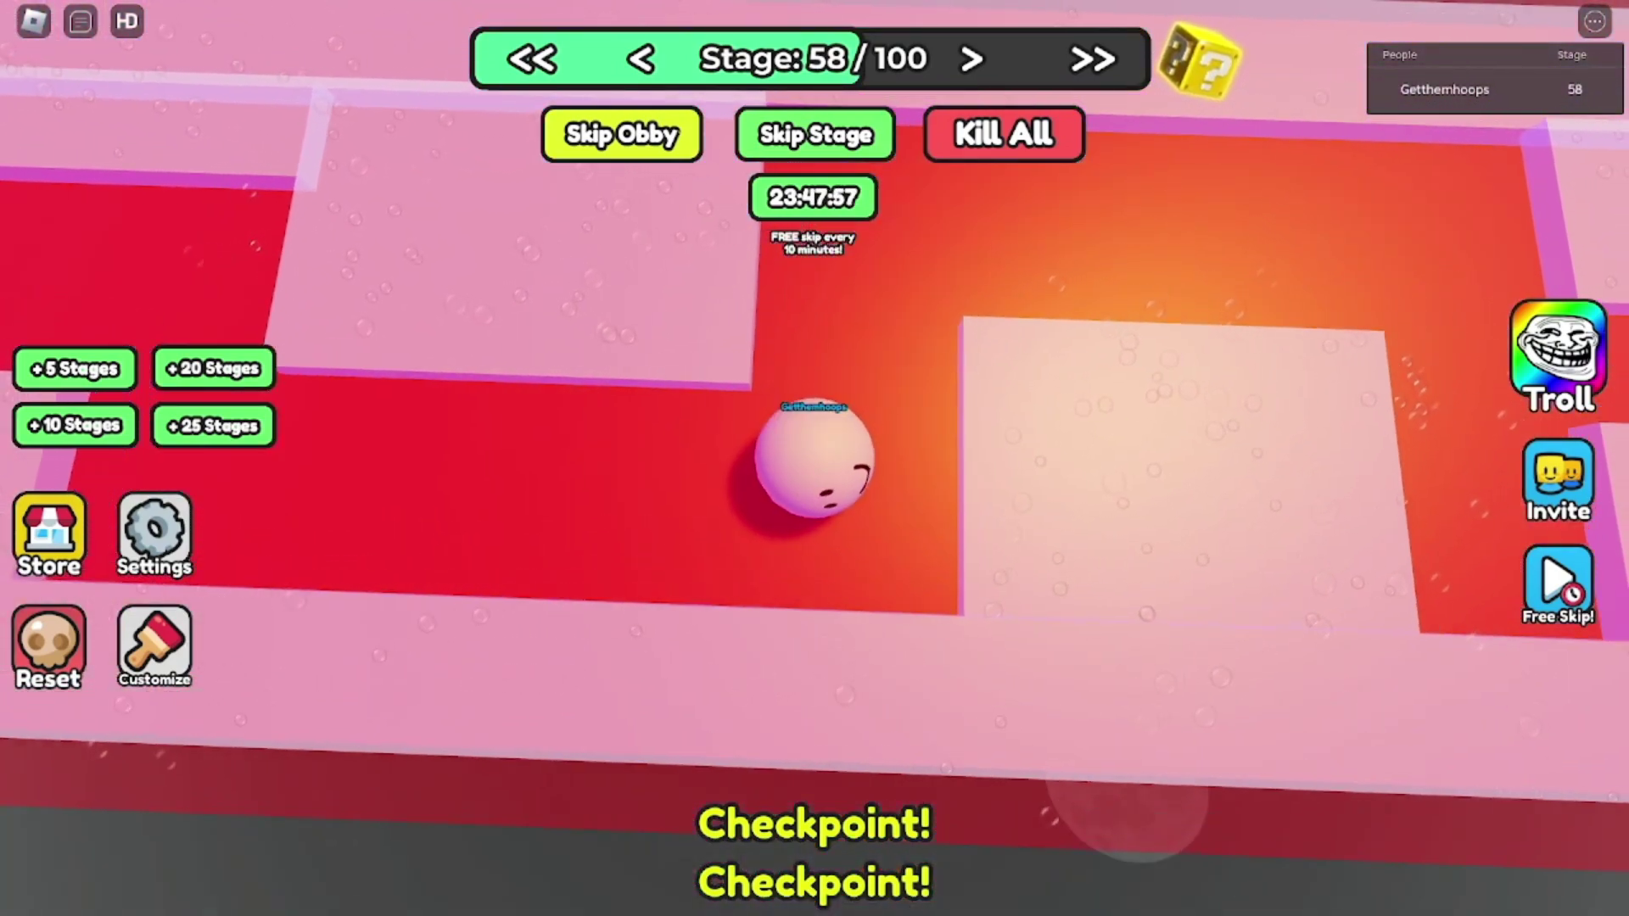
drag(1127, 801, 1126, 687)
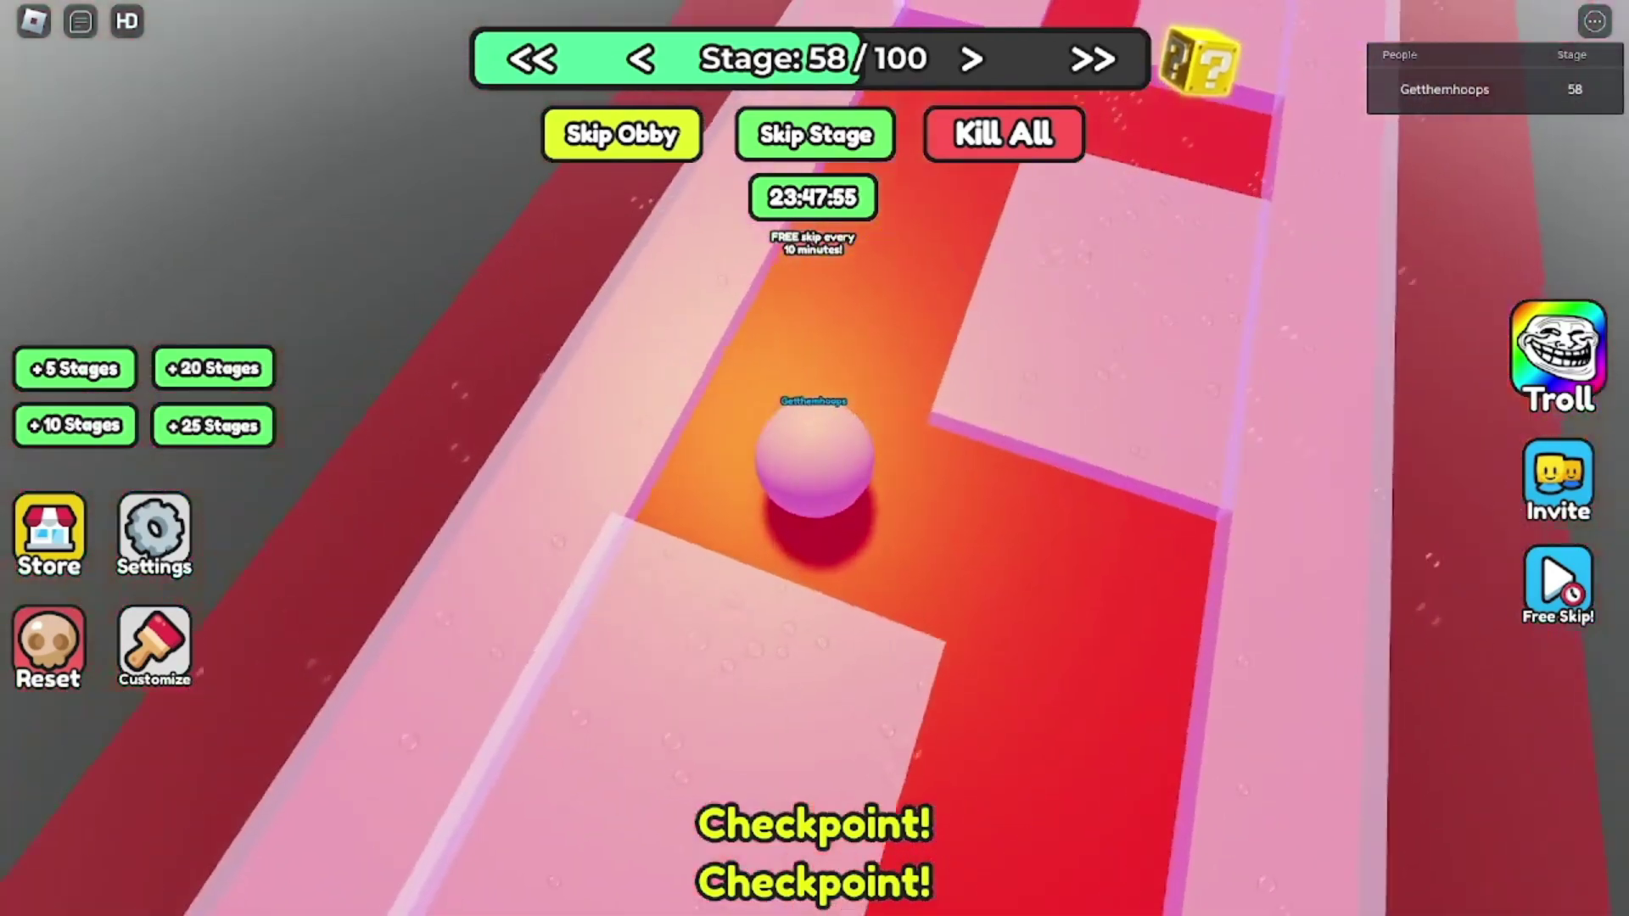
key(w)
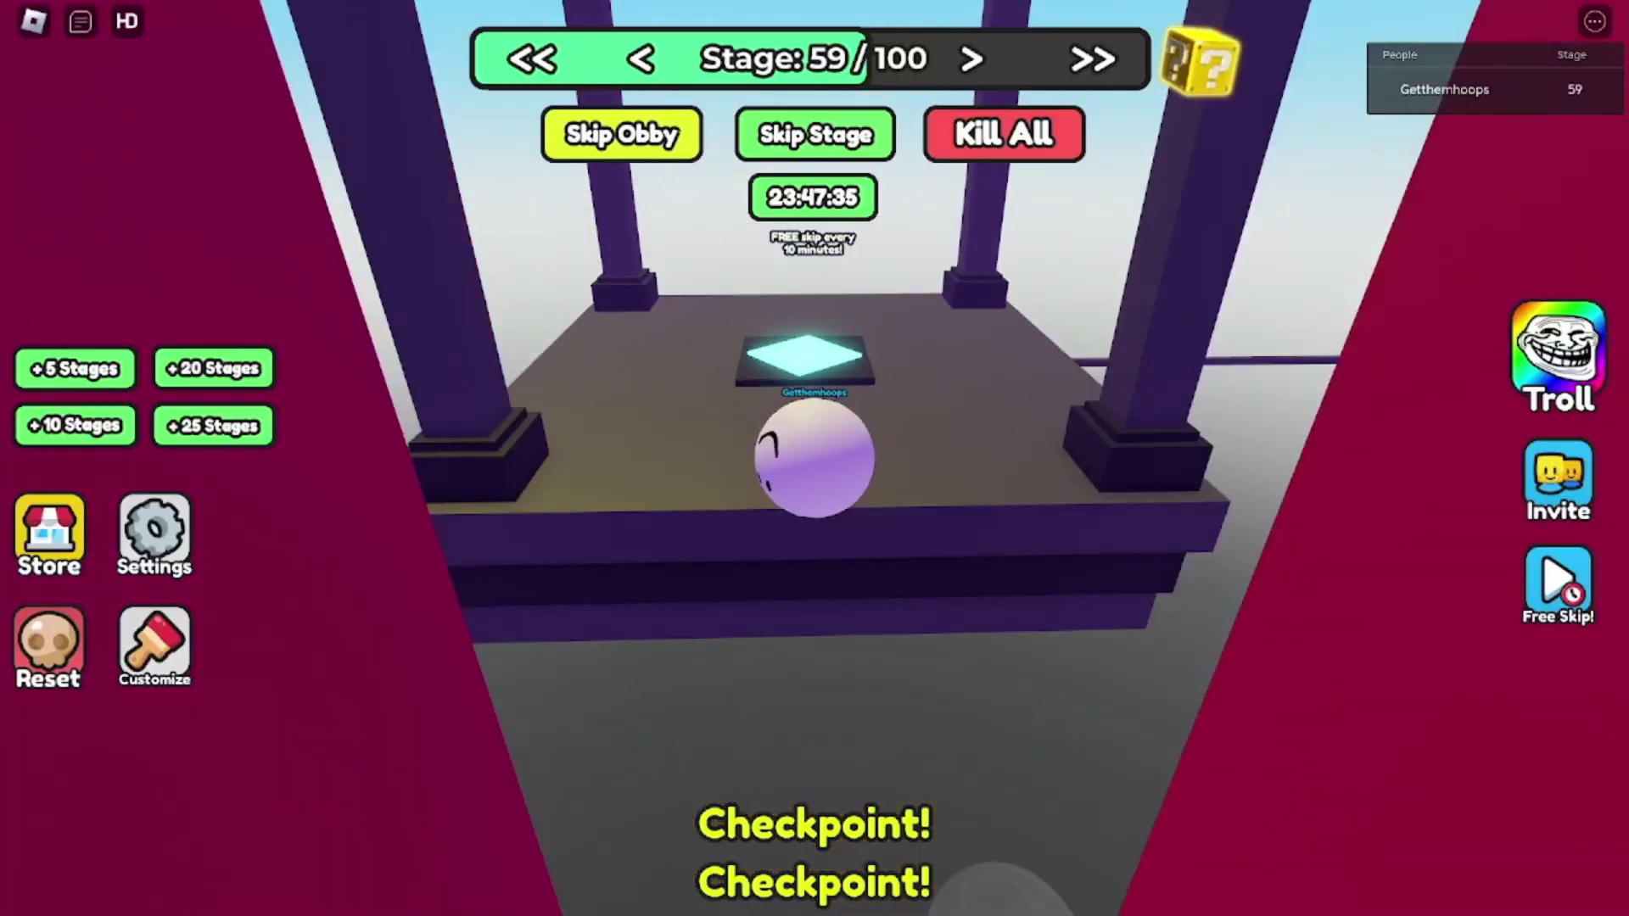
- Roll past the stage 60 checkpoint and out of the dark bowl onto the stage 61 pad
key(w)
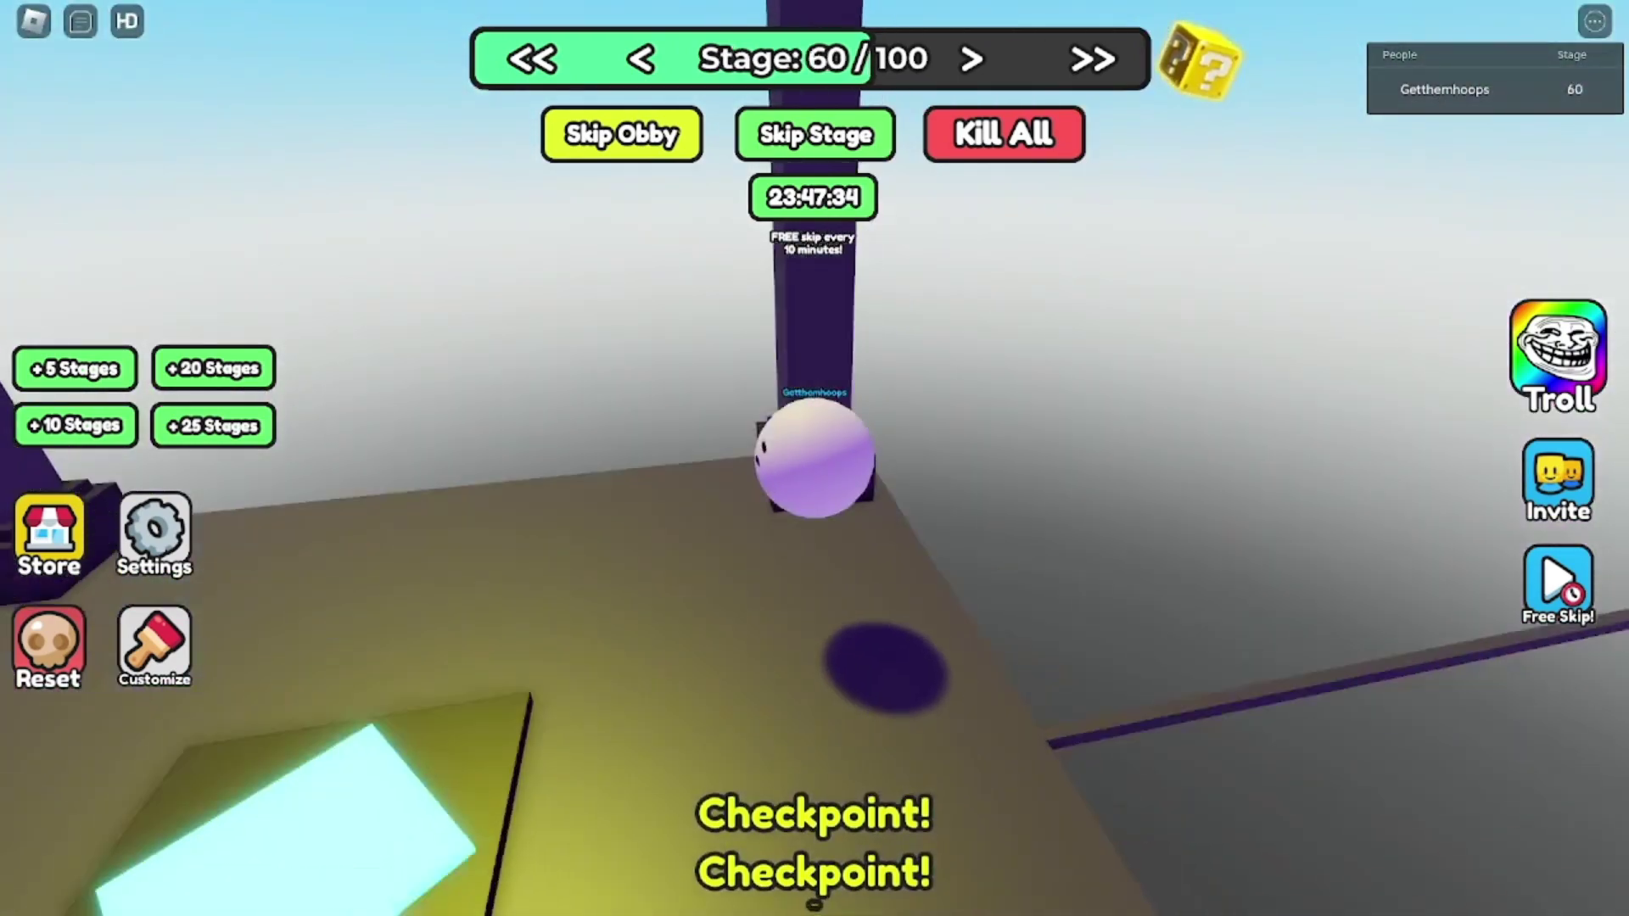
key(Left)
key(Left)
key(Left)
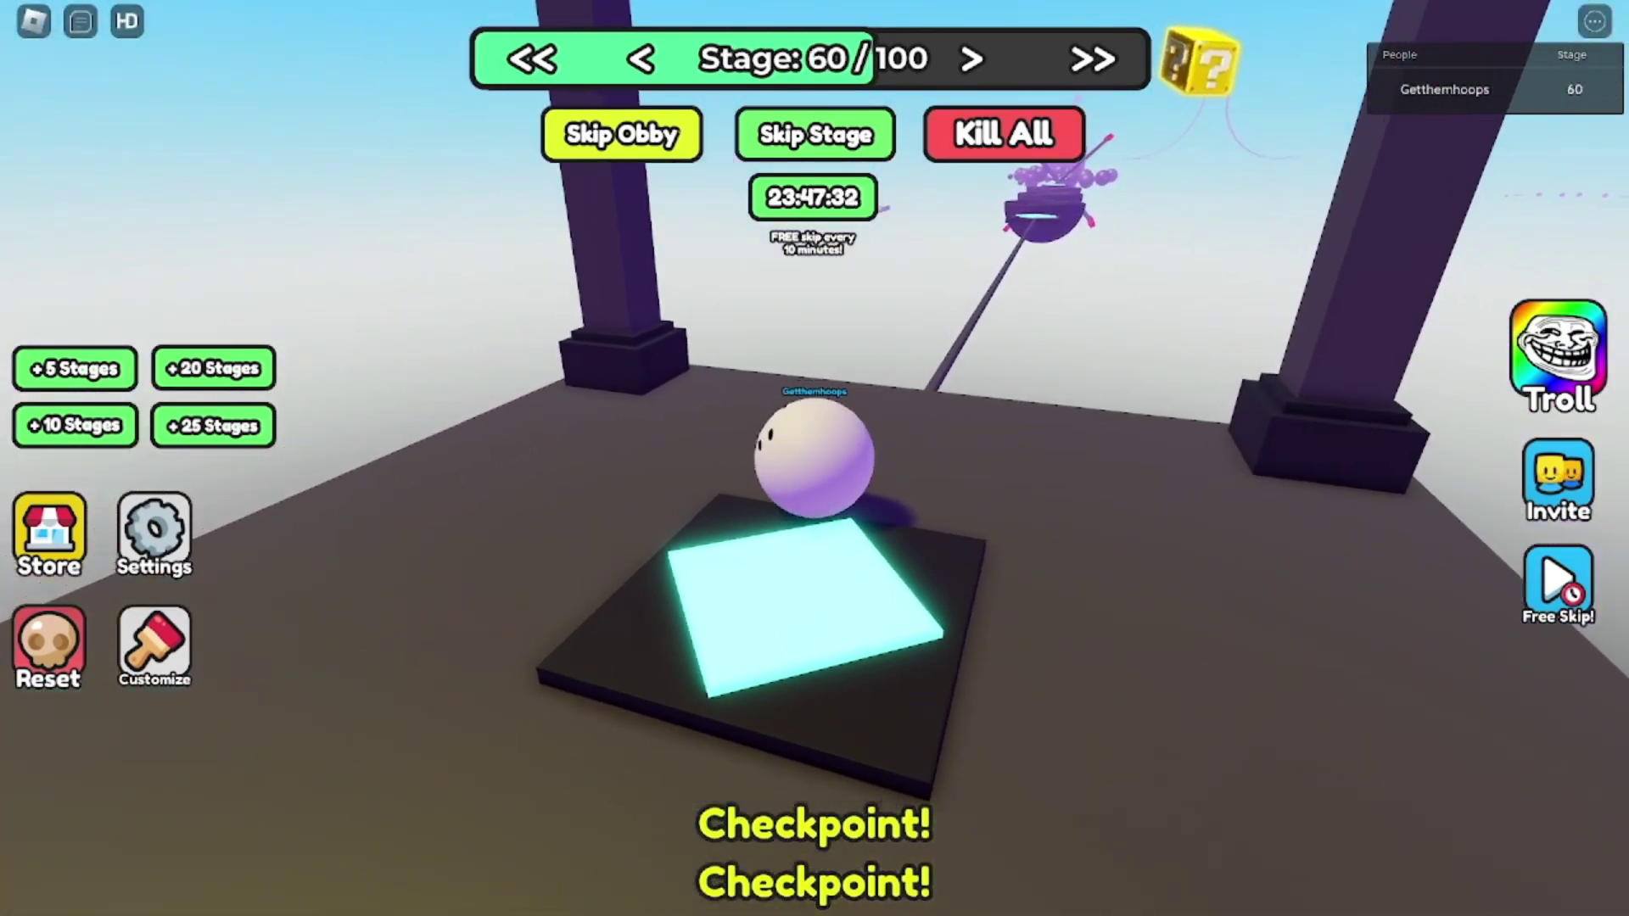
key(Right)
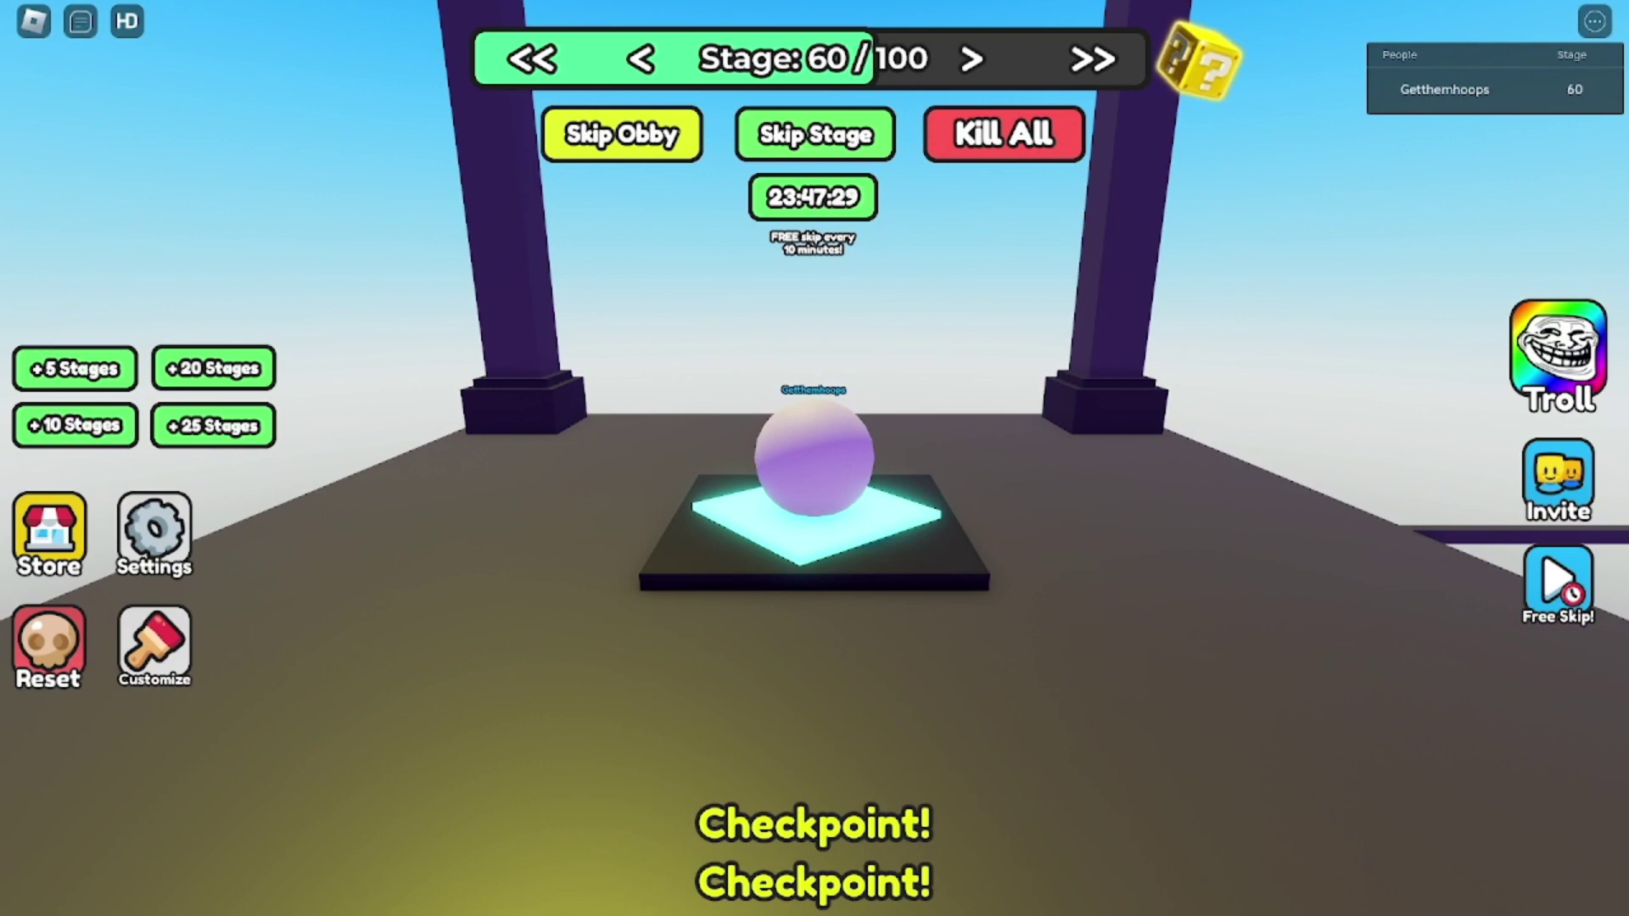
key(Right)
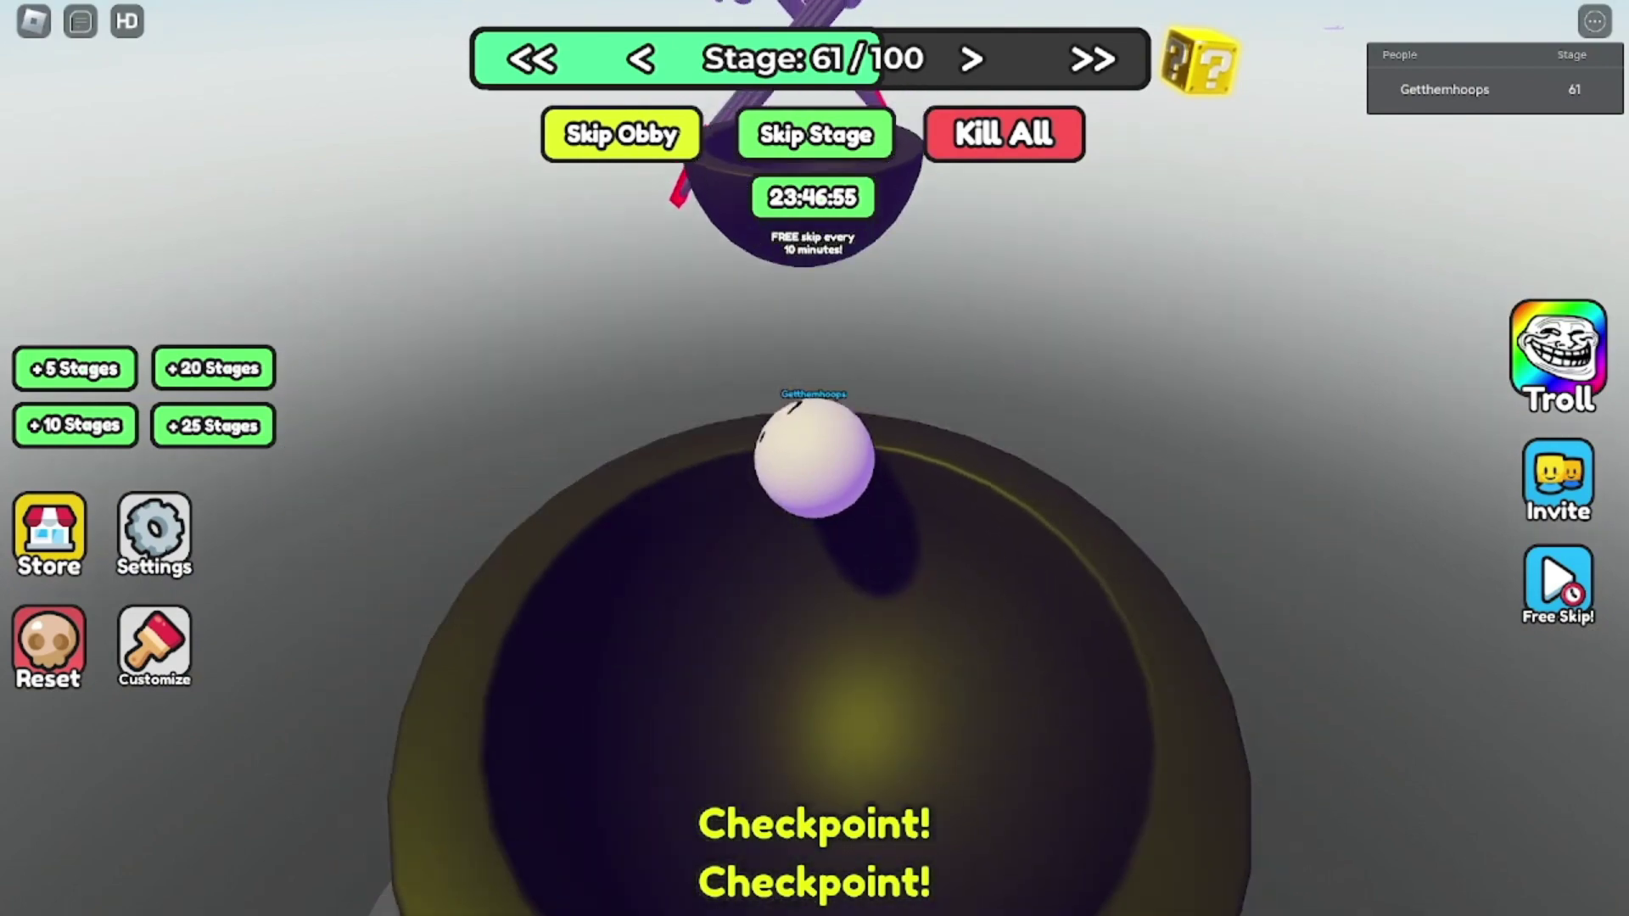
key(s)
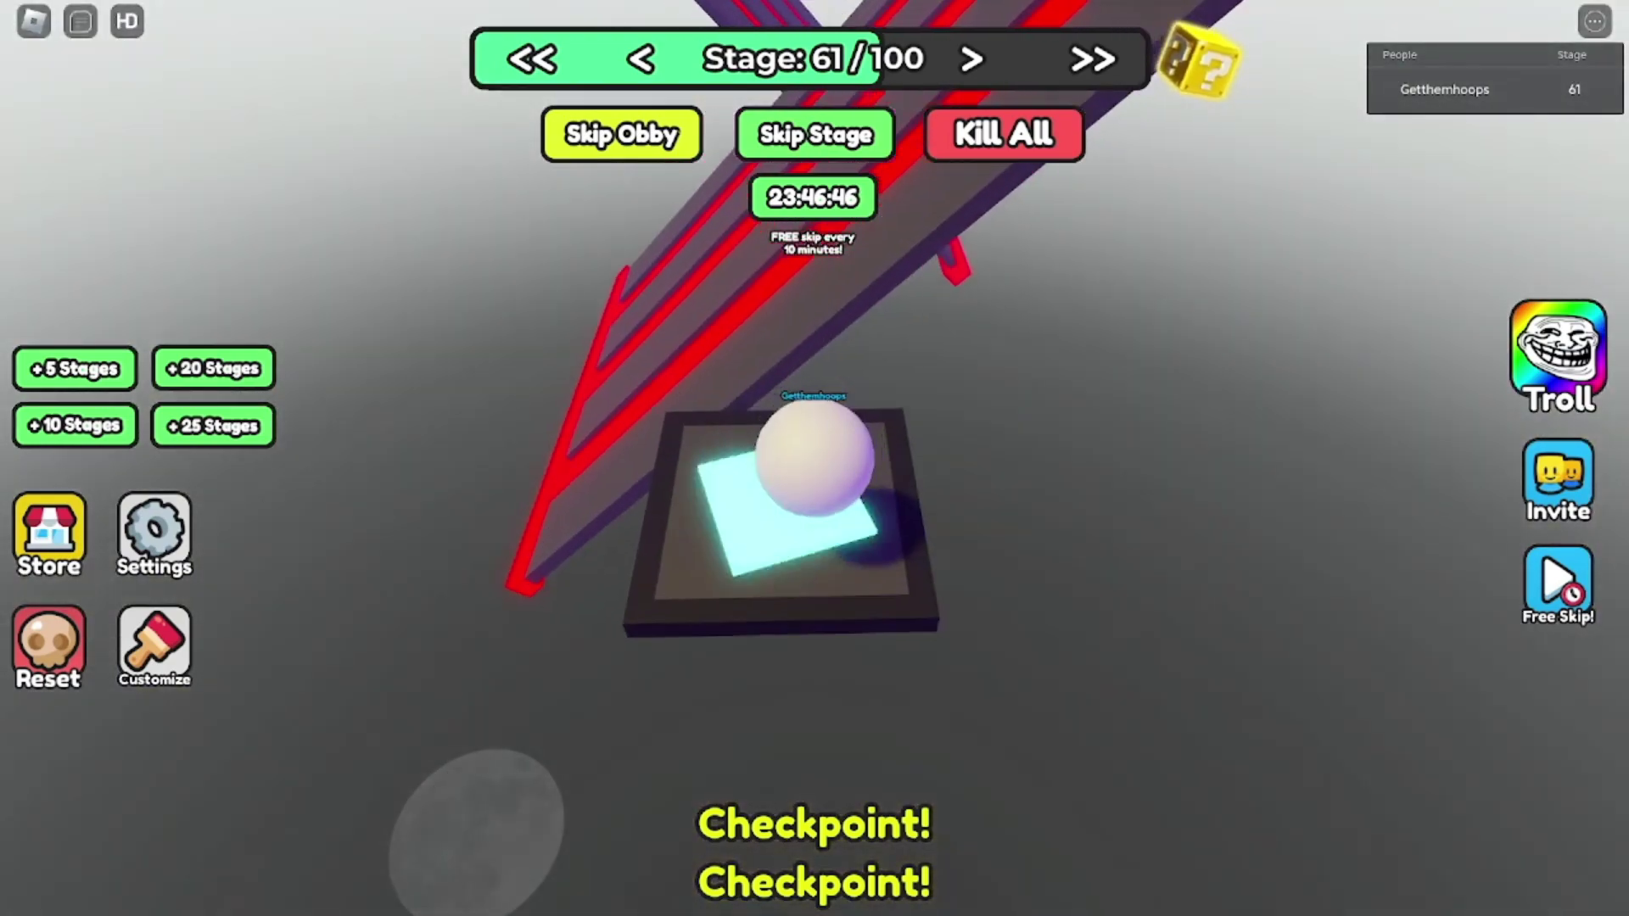
- Roll onto the red-edged ramp and down to the glowing stage 63 checkpoint pad
key(w)
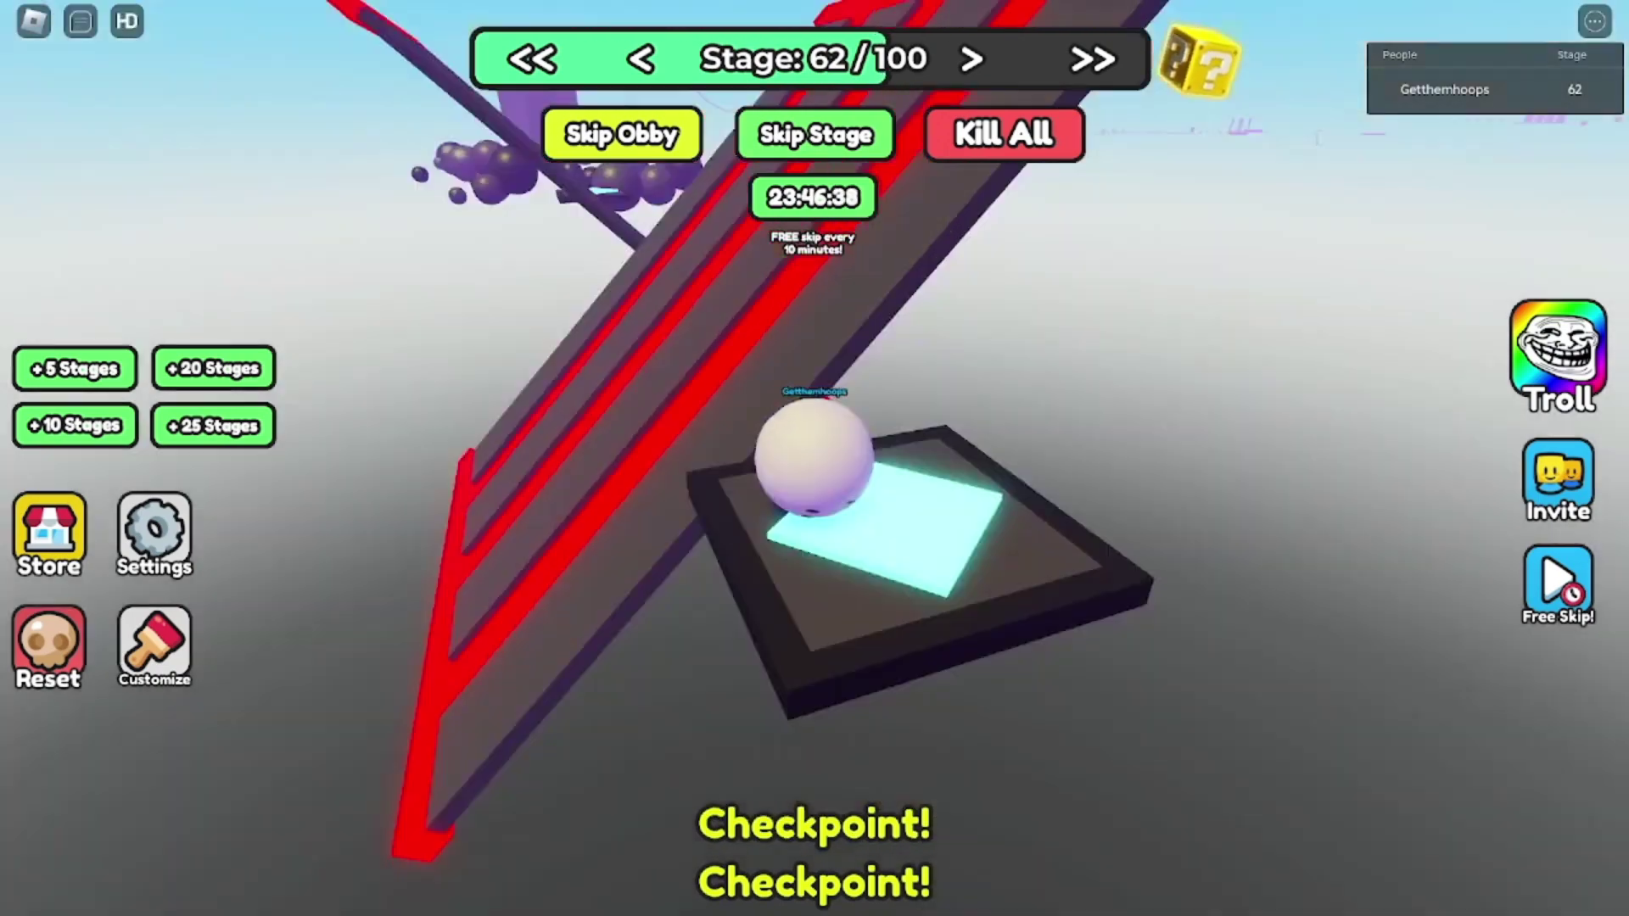
key(w)
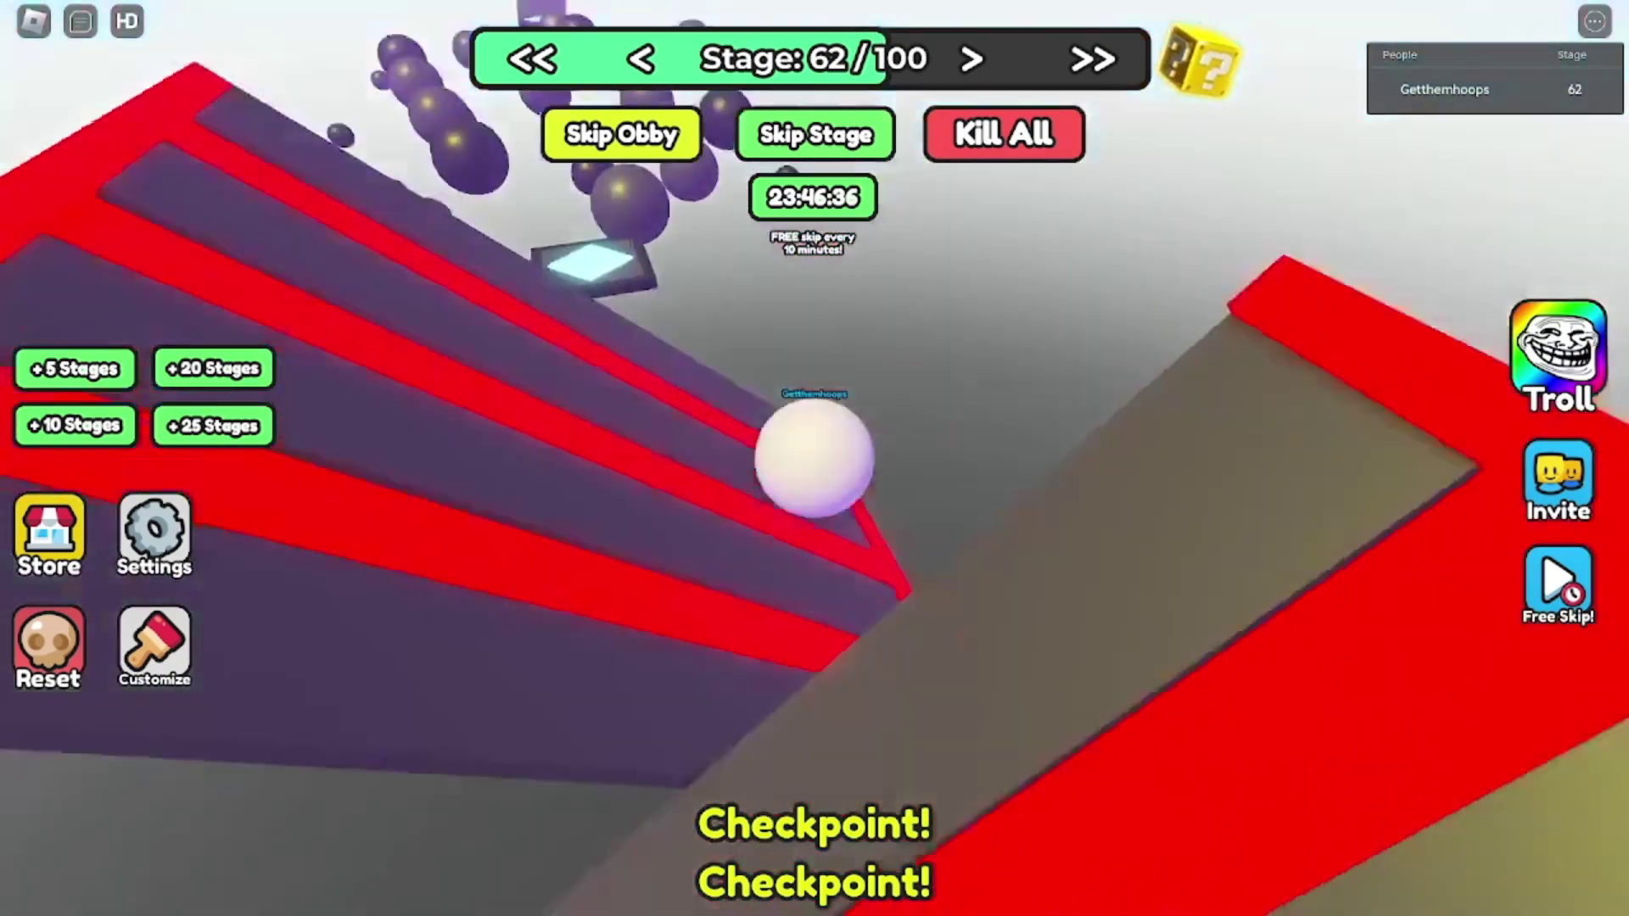
key(w)
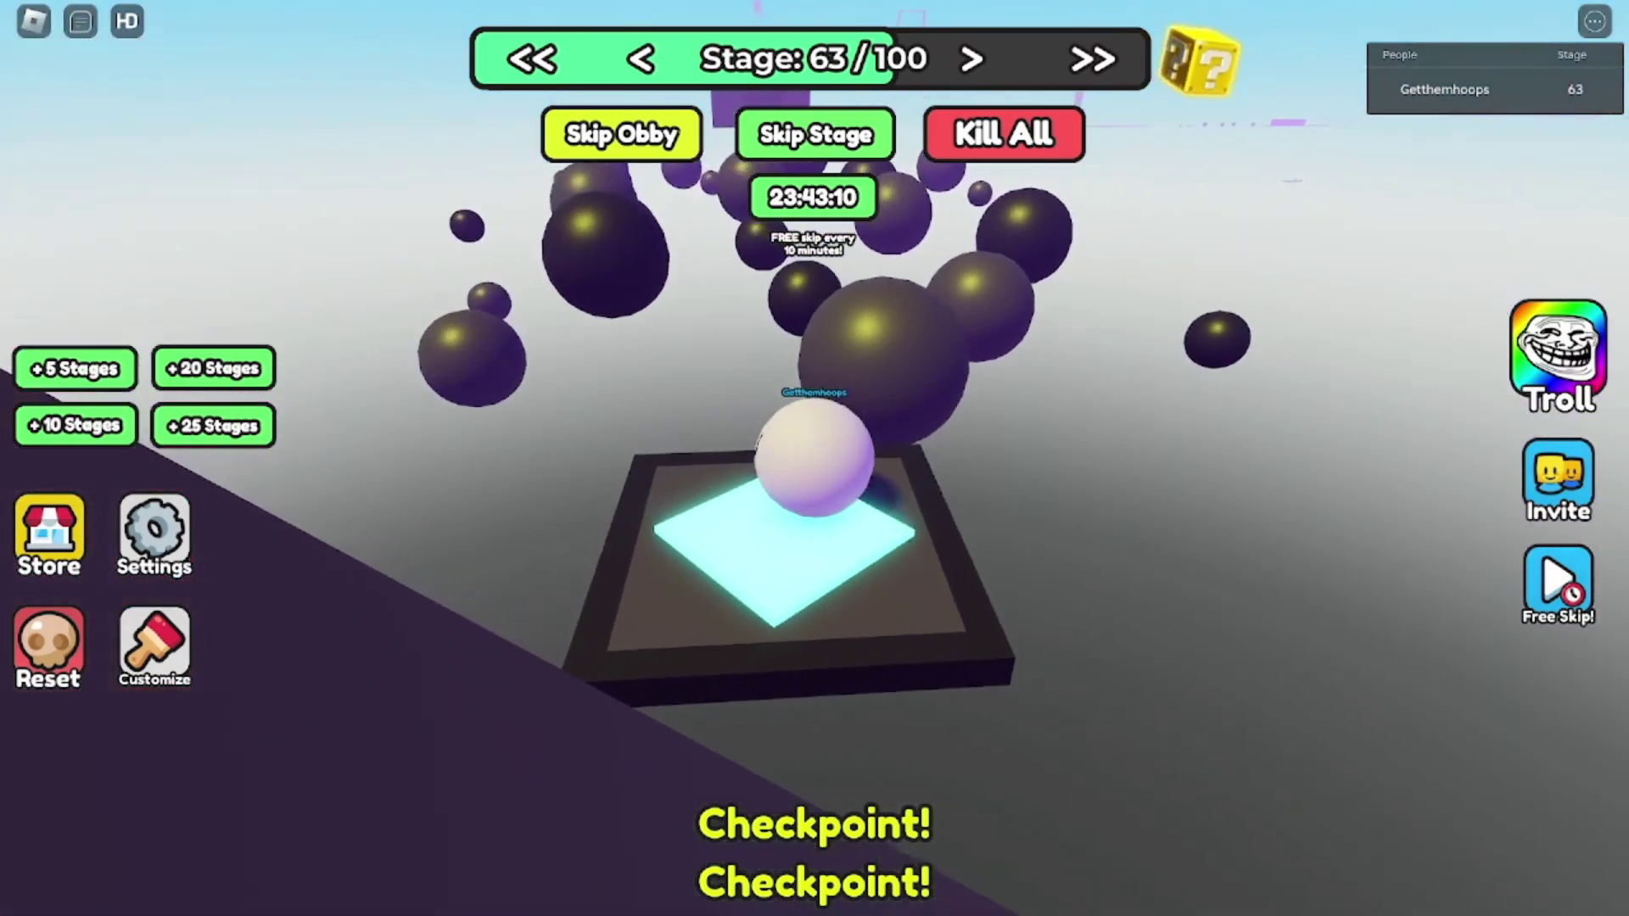
- Roll off the stage 63 pad onto the red-striped inclined wall, then back toward the glowing pad
key(Left)
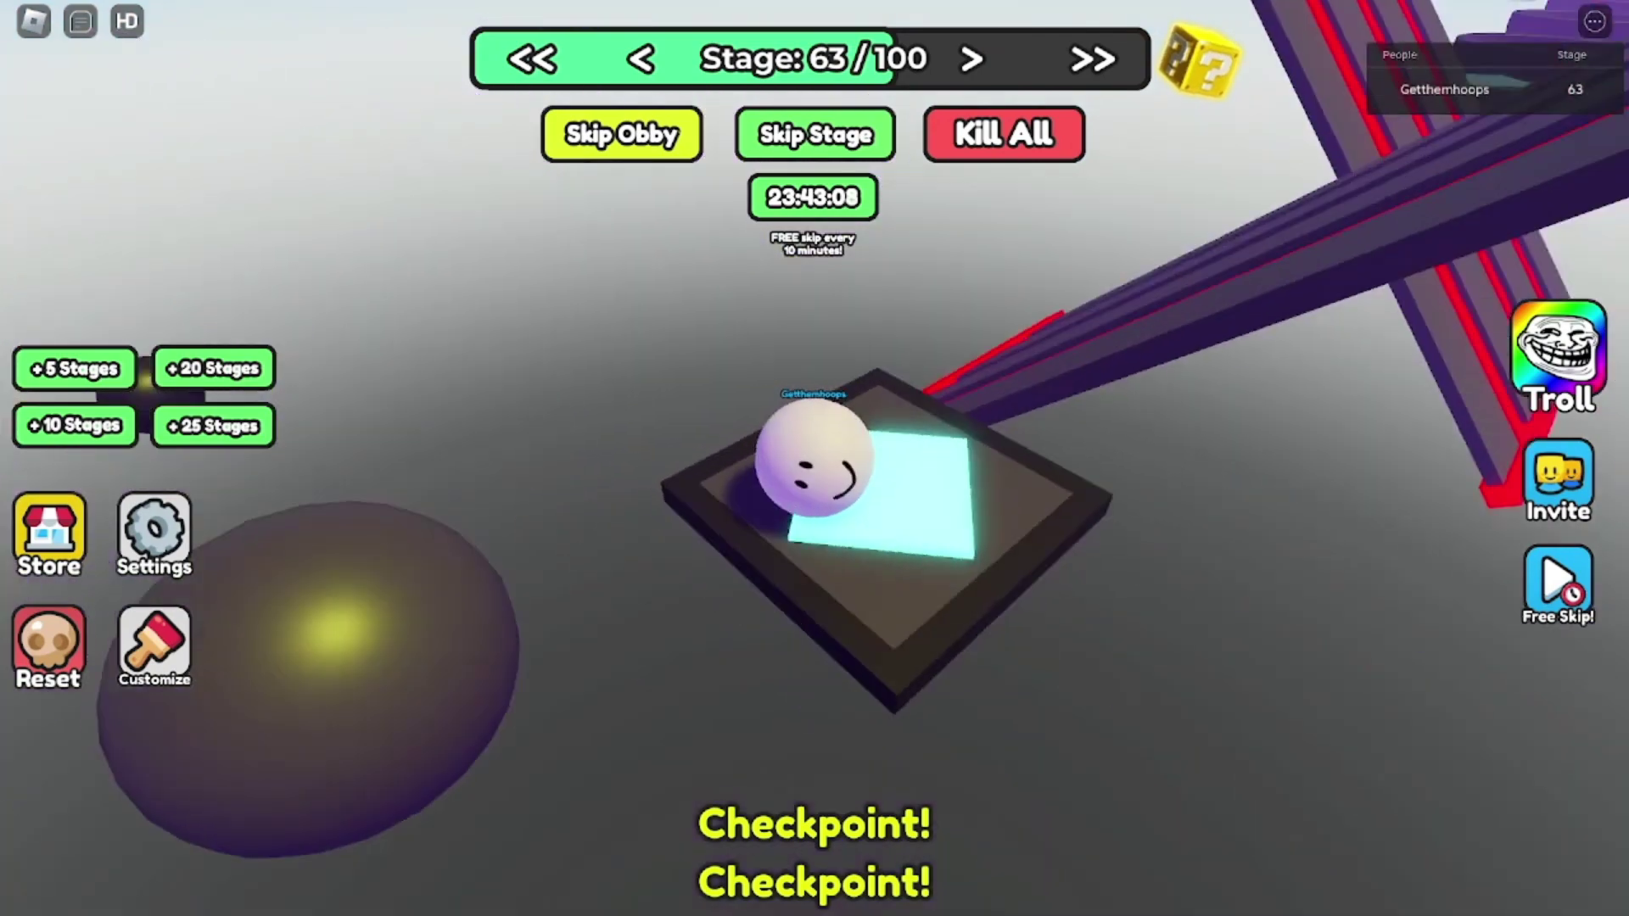
key(a)
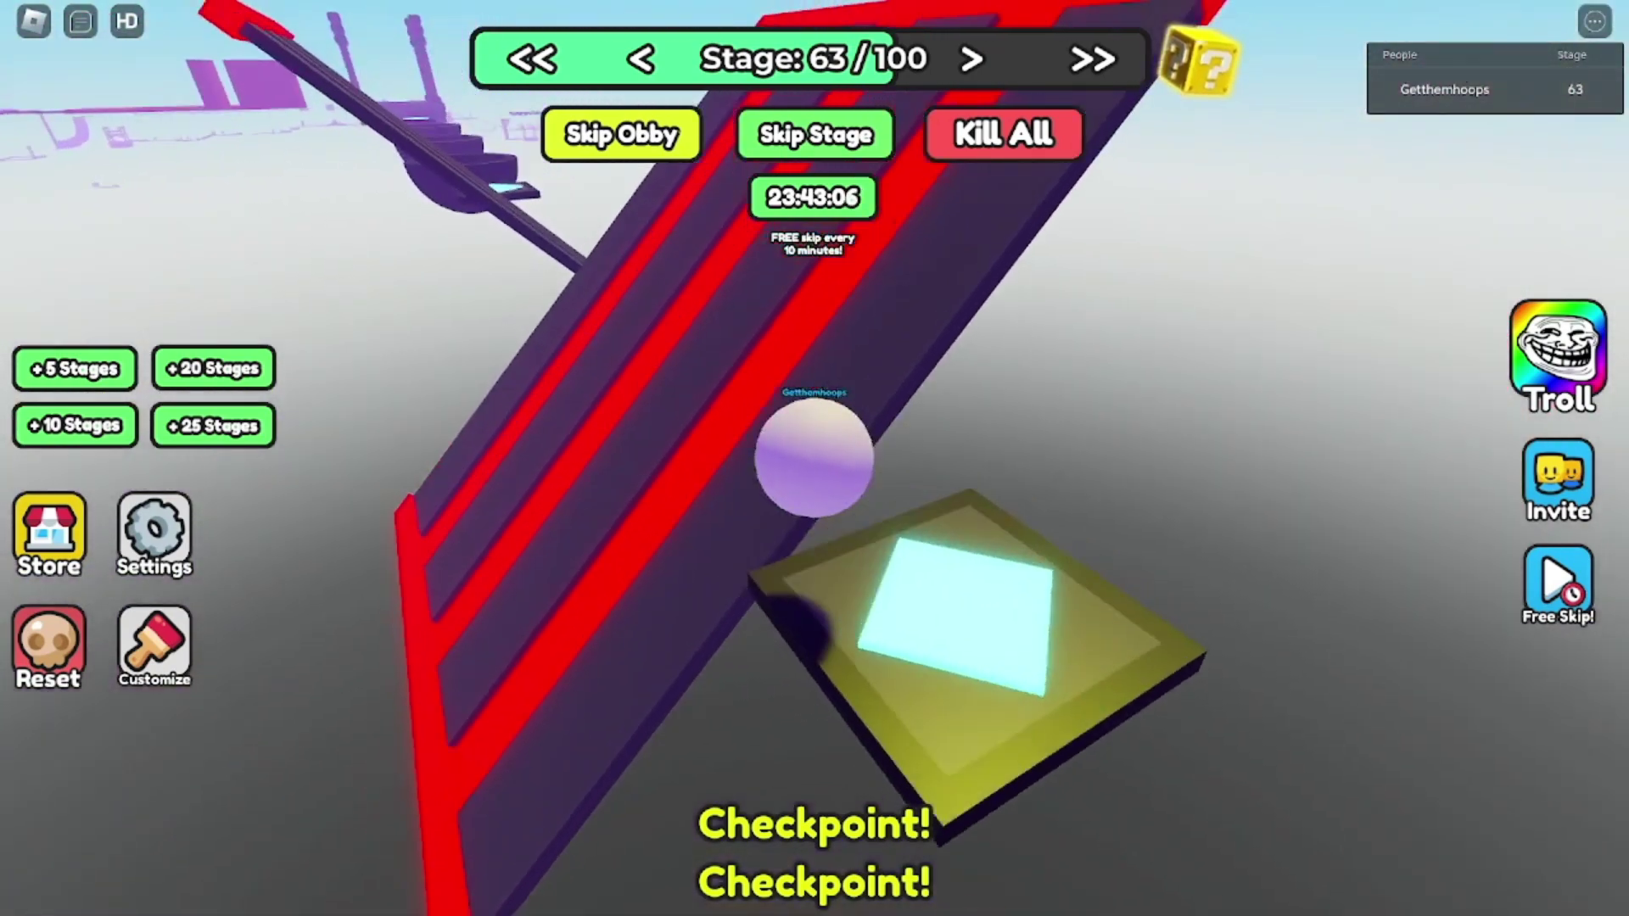
key(w)
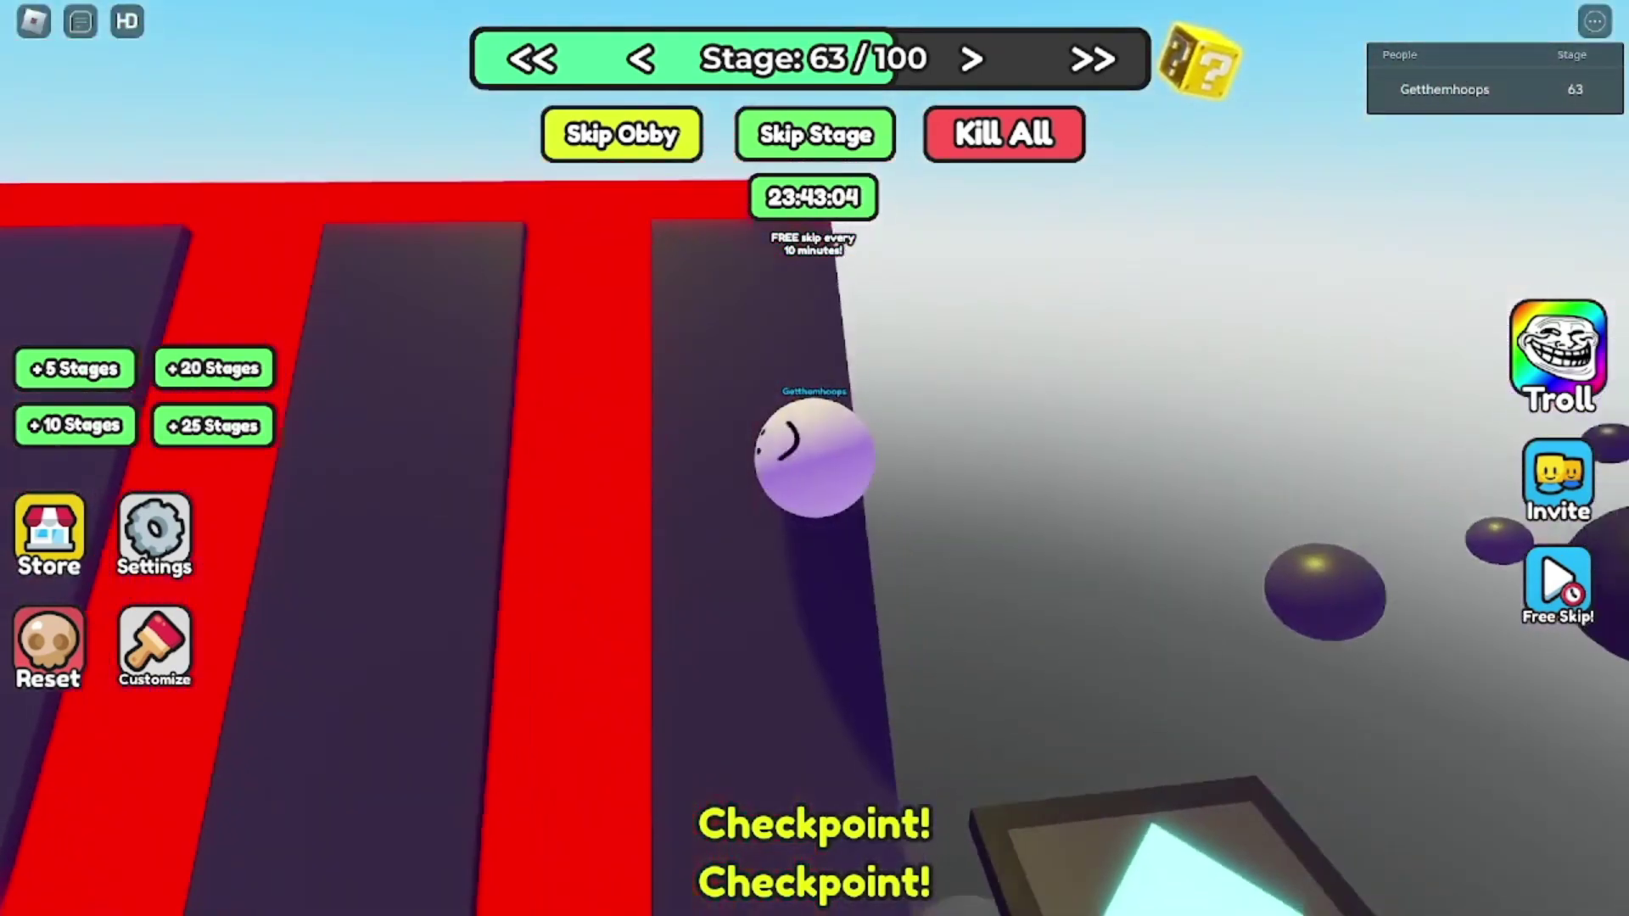
key(s)
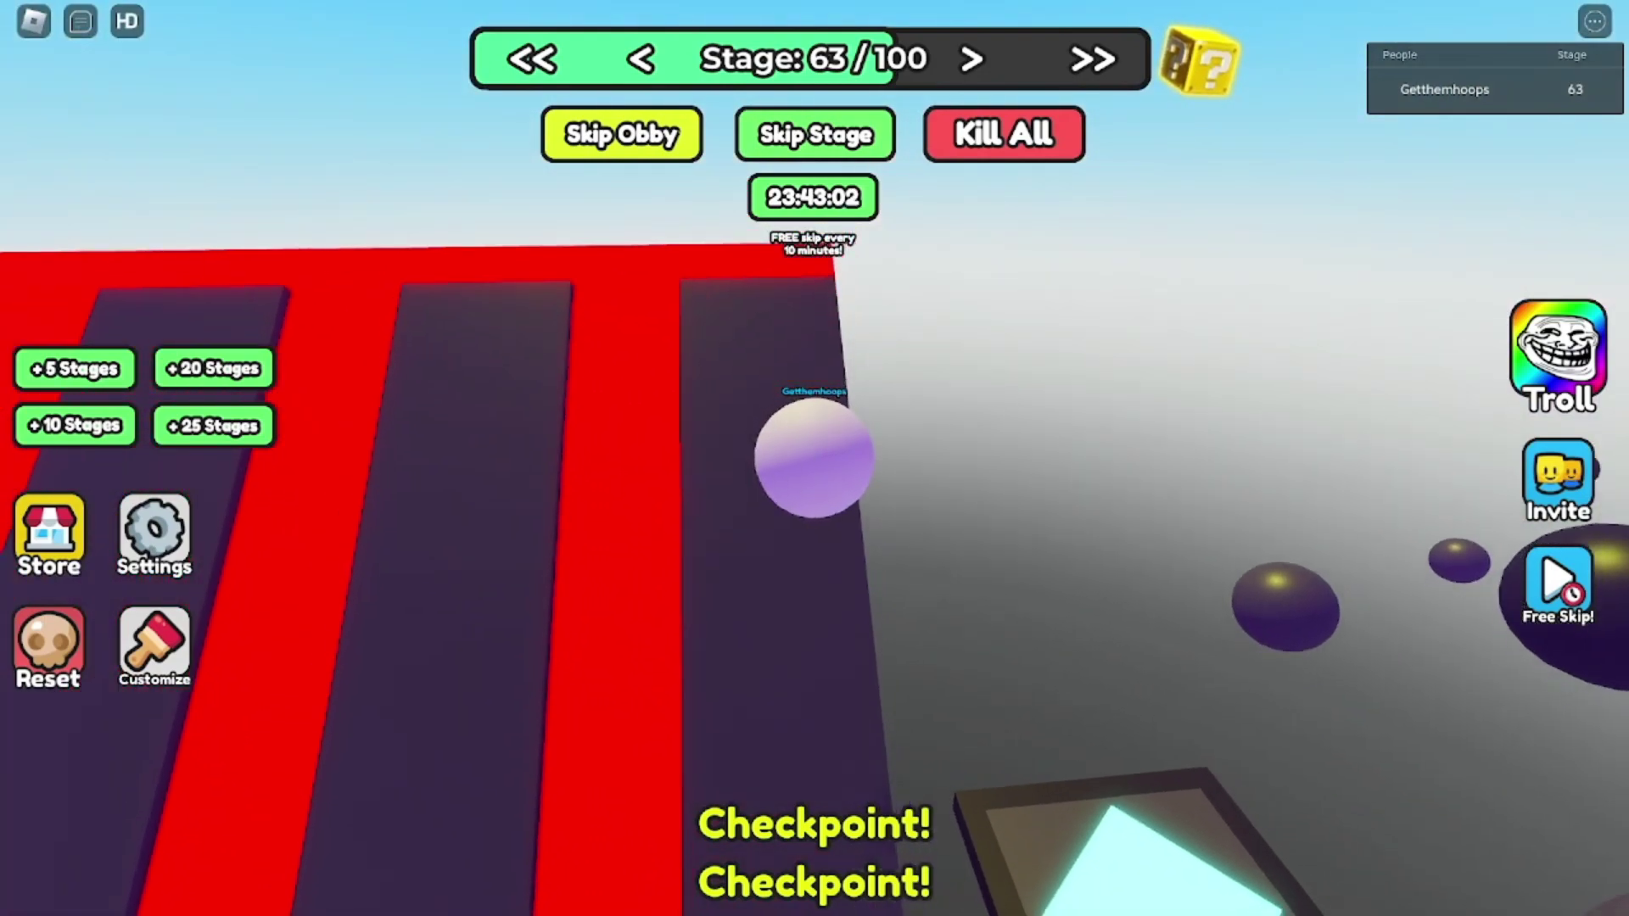
key(s)
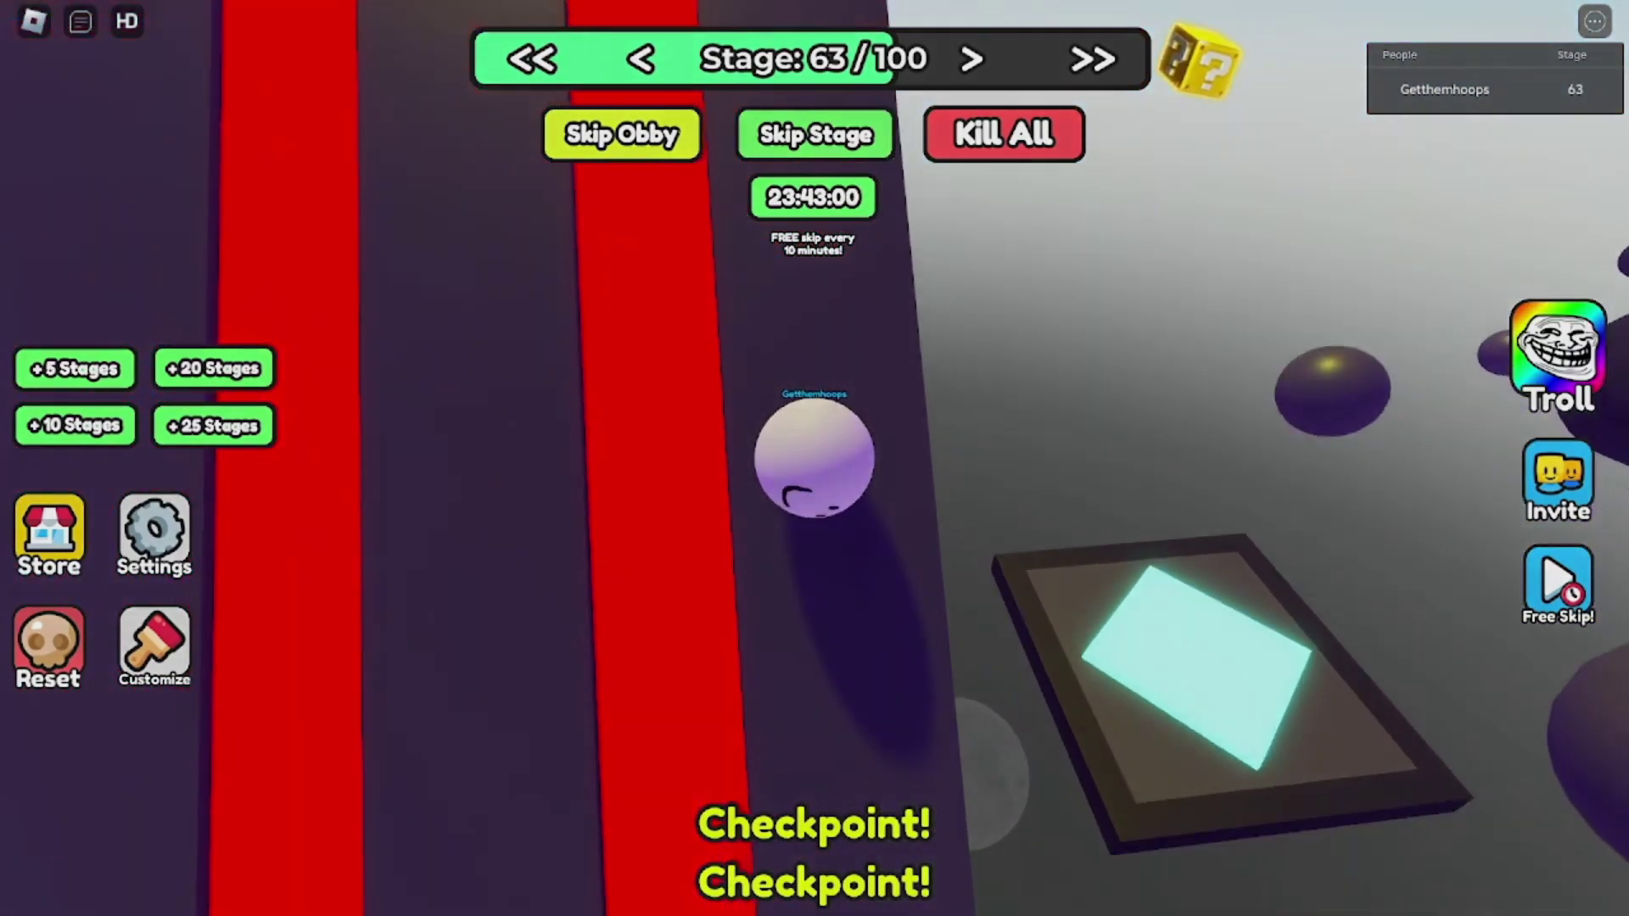
key(Escape)
key(w)
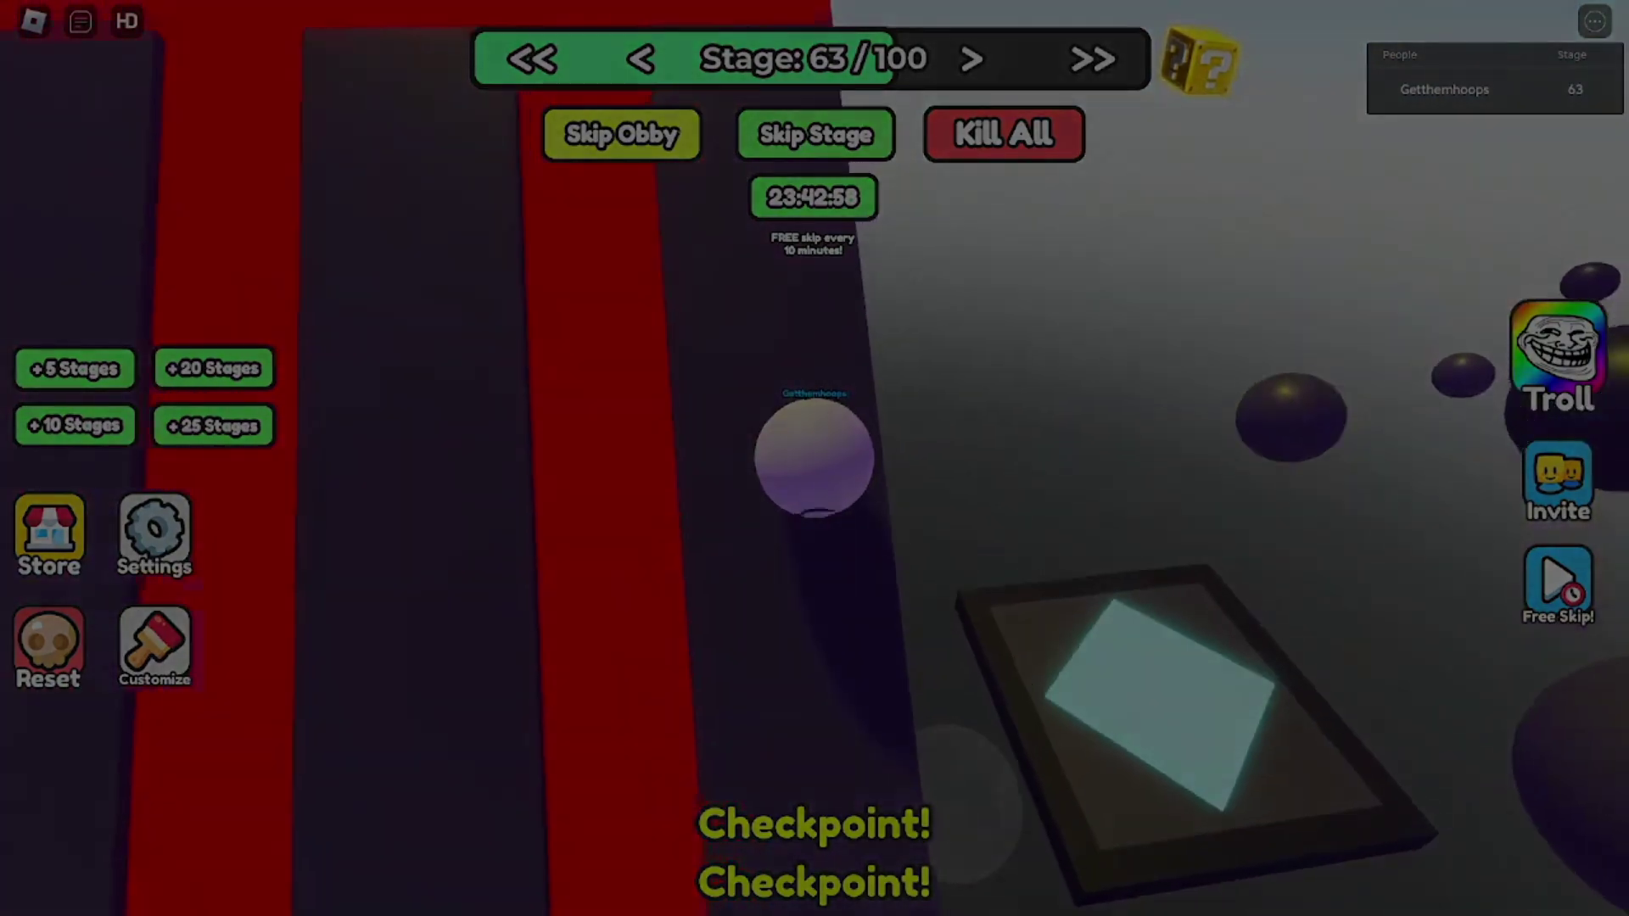